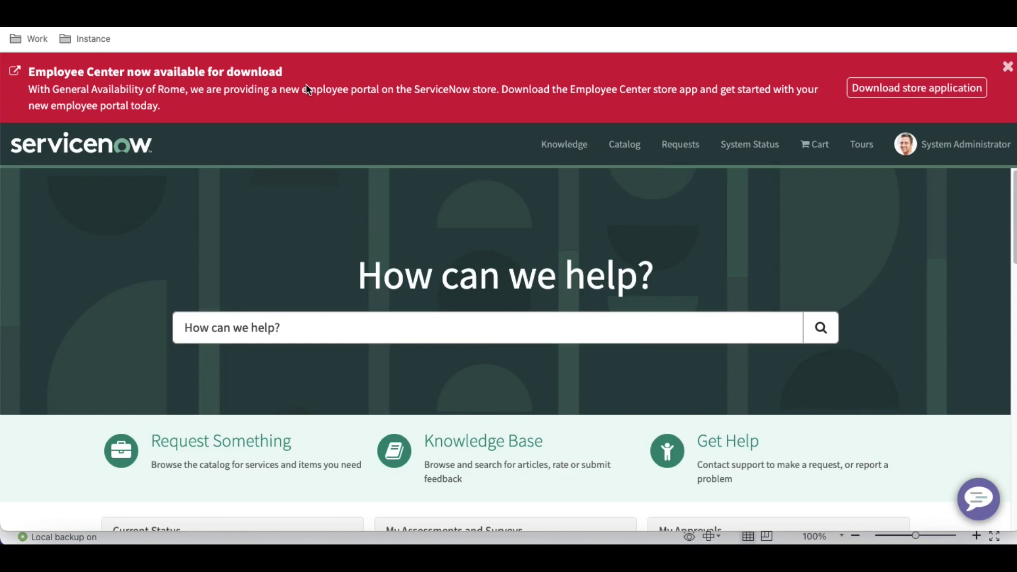
Switch to the requirements spreadsheet in WPS Office and open the Catalog Item sheet
{"action": "left_click", "coordinate": [848, 548]}
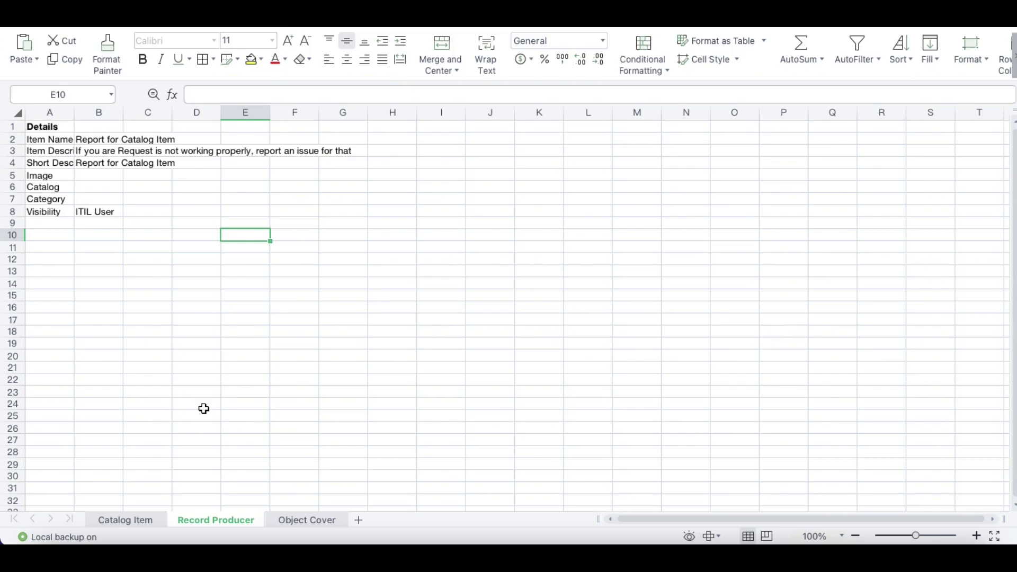
{"action": "left_click", "coordinate": [136, 520]}
{"action": "left_click", "coordinate": [312, 289]}
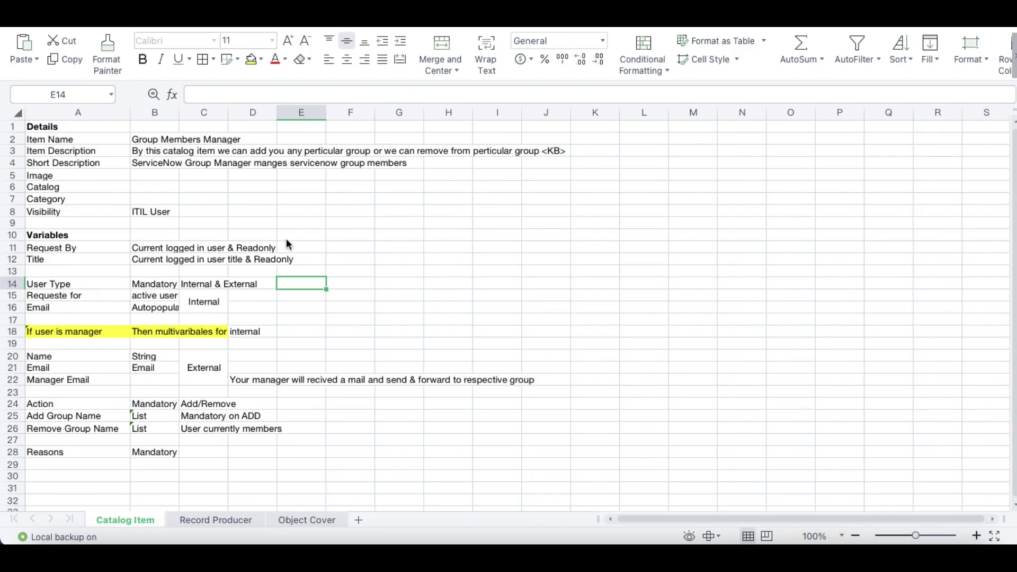
Review the item details on the Catalog Item sheet, from Item Name through Visibility, and the Request By and Title variables
{"action": "left_click", "coordinate": [182, 139]}
{"action": "left_click", "coordinate": [163, 140]}
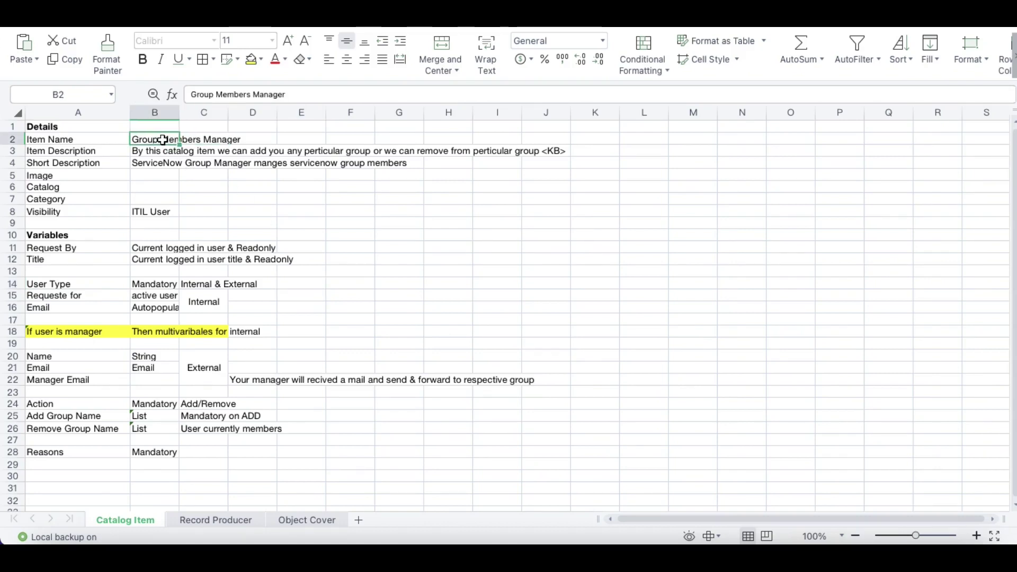
{"action": "left_click", "coordinate": [83, 153]}
{"action": "left_click", "coordinate": [137, 154]}
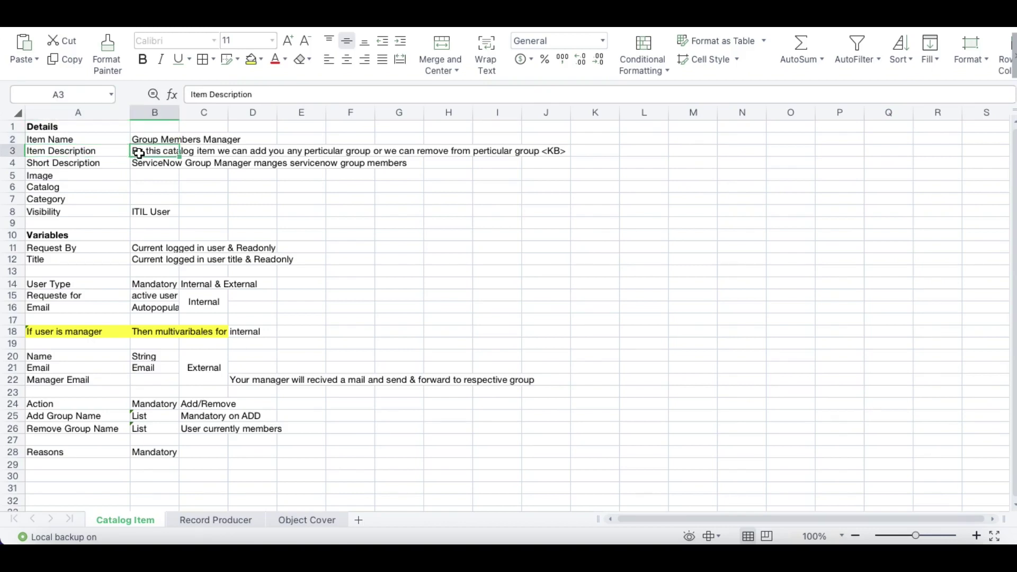
{"action": "left_click", "coordinate": [101, 164]}
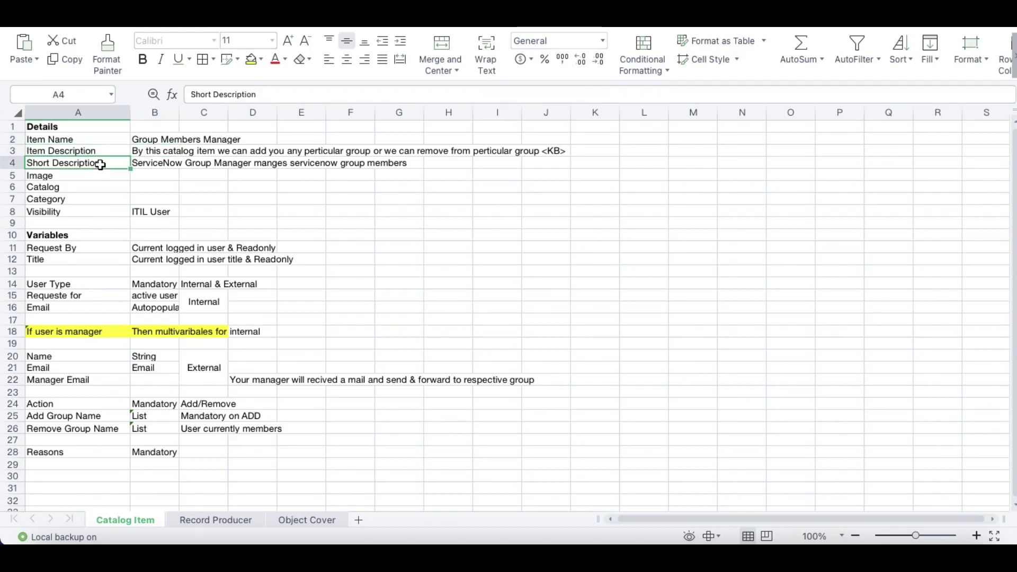
{"action": "left_click", "coordinate": [142, 163]}
{"action": "left_click", "coordinate": [64, 178]}
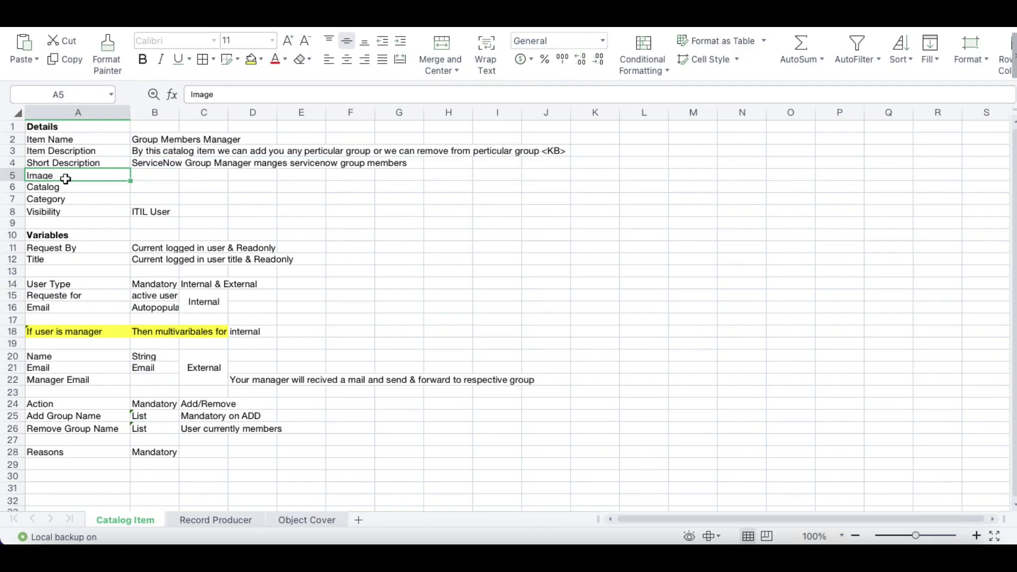
{"action": "left_click", "coordinate": [64, 188]}
{"action": "left_click", "coordinate": [64, 201]}
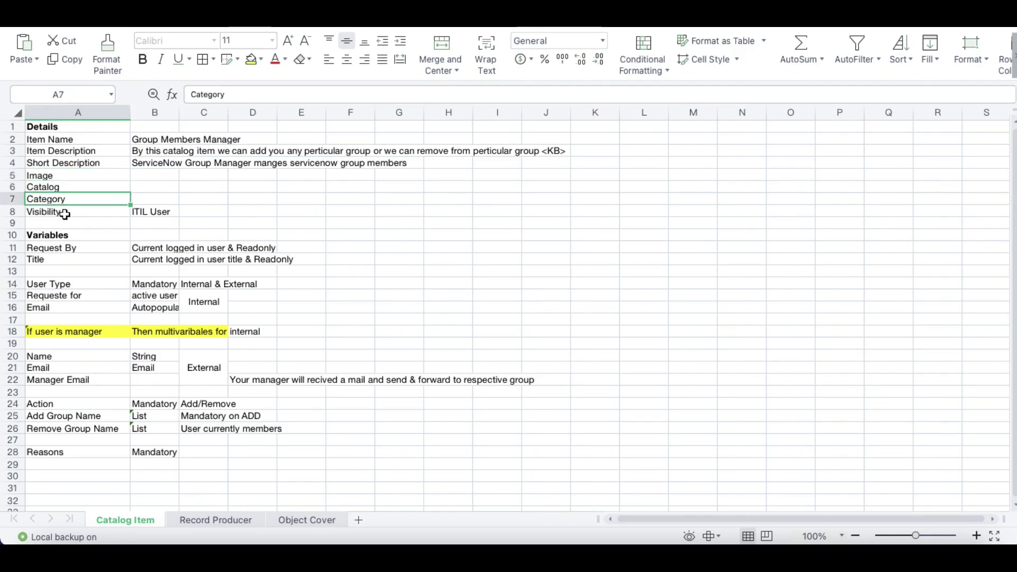
{"action": "left_click", "coordinate": [64, 213]}
{"action": "left_click_drag", "start_coordinate": [63, 247], "coordinate": [62, 273]}
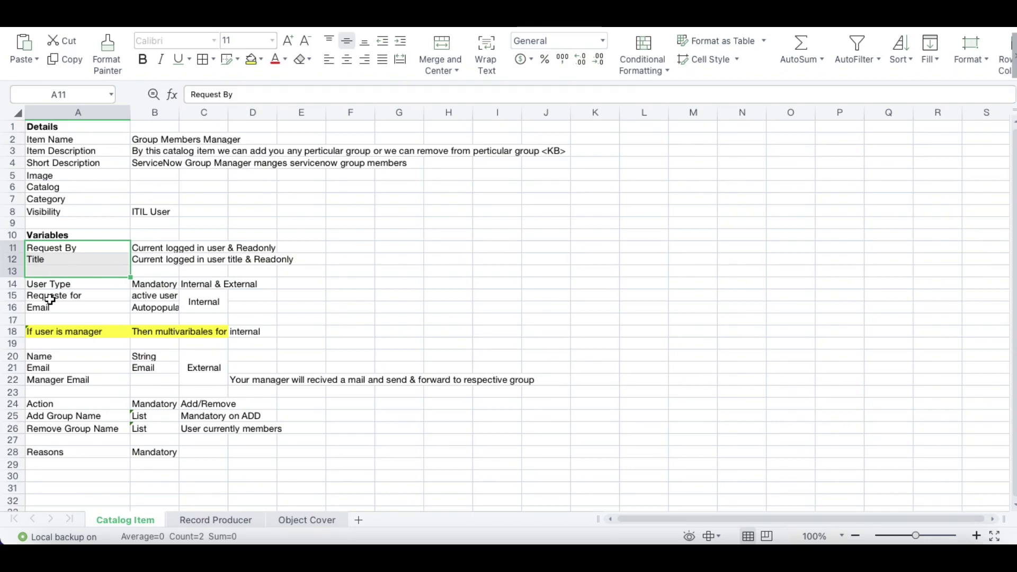
Switch to the service portal in Chrome and open the Parking Sticker Request item from the Can We Help You? category
{"action": "left_click", "coordinate": [547, 538]}
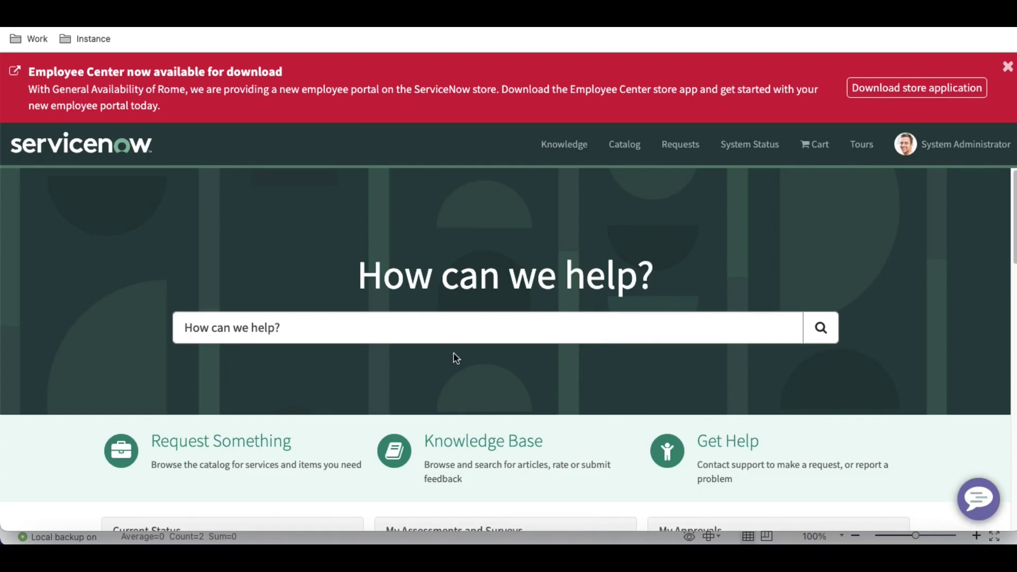
{"action": "scroll", "coordinate": [457, 358], "scroll_direction": "down", "scroll_amount": 2}
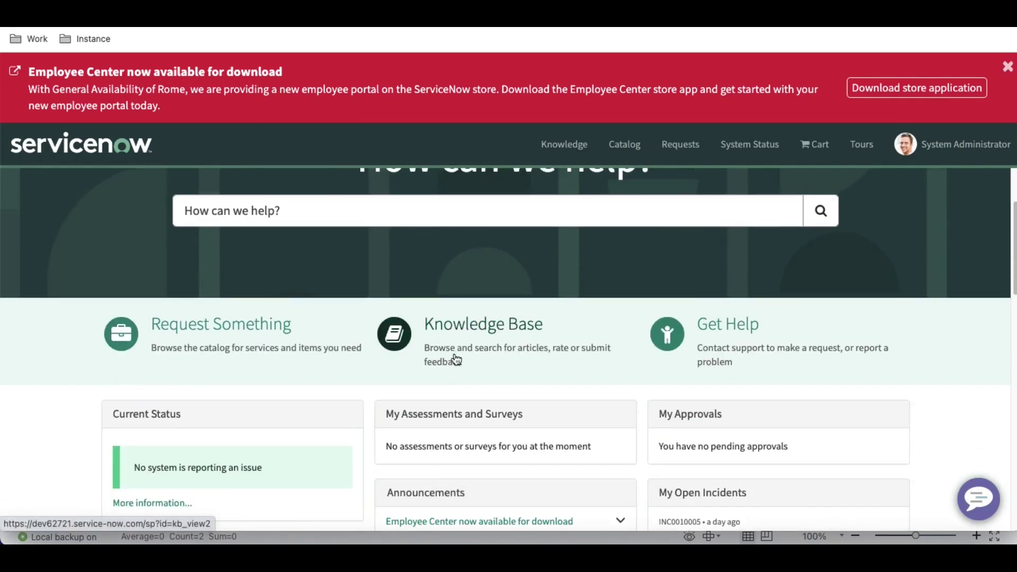
{"action": "left_click", "coordinate": [252, 354]}
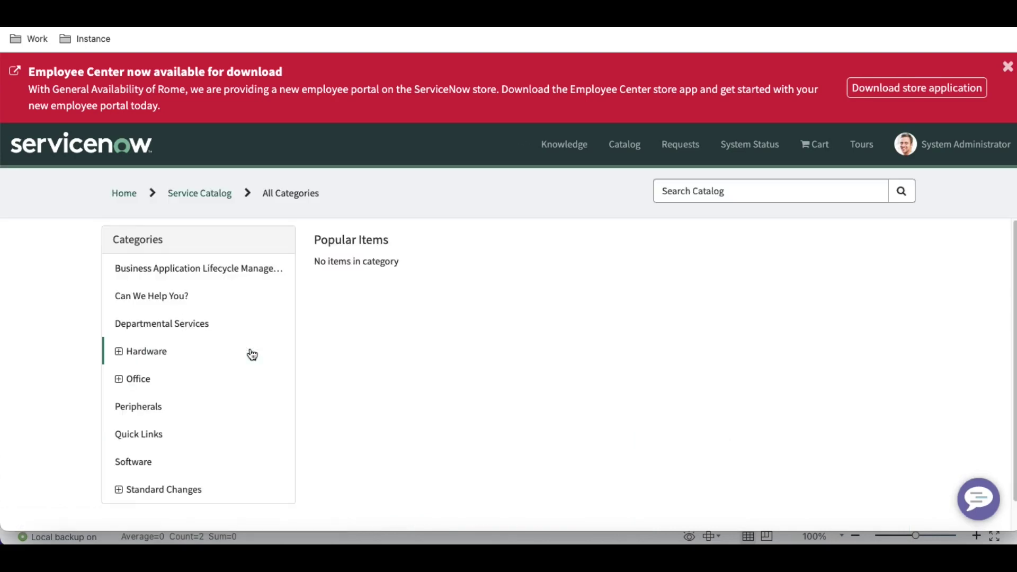
{"action": "left_click", "coordinate": [161, 300]}
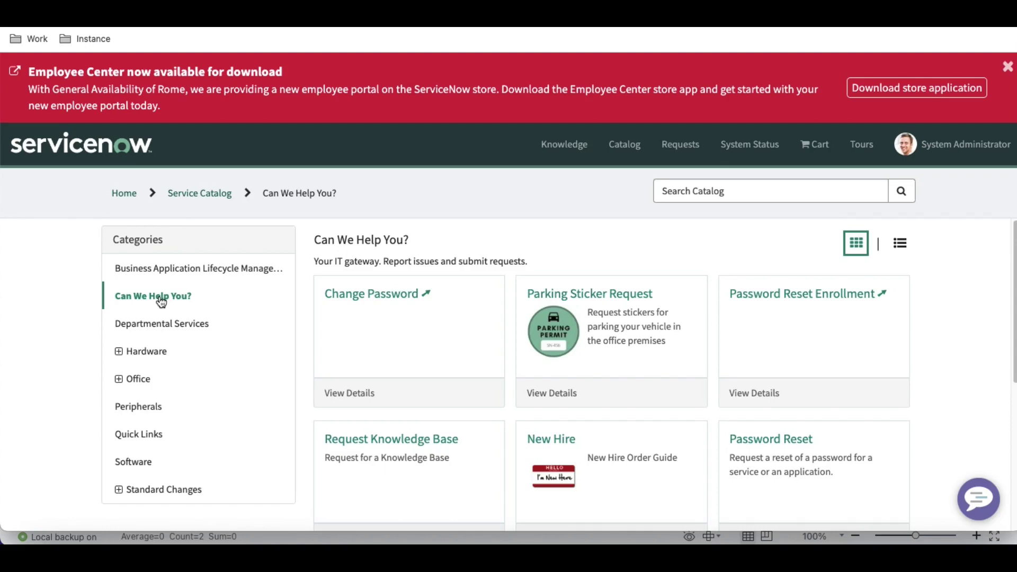
{"action": "left_click", "coordinate": [595, 337]}
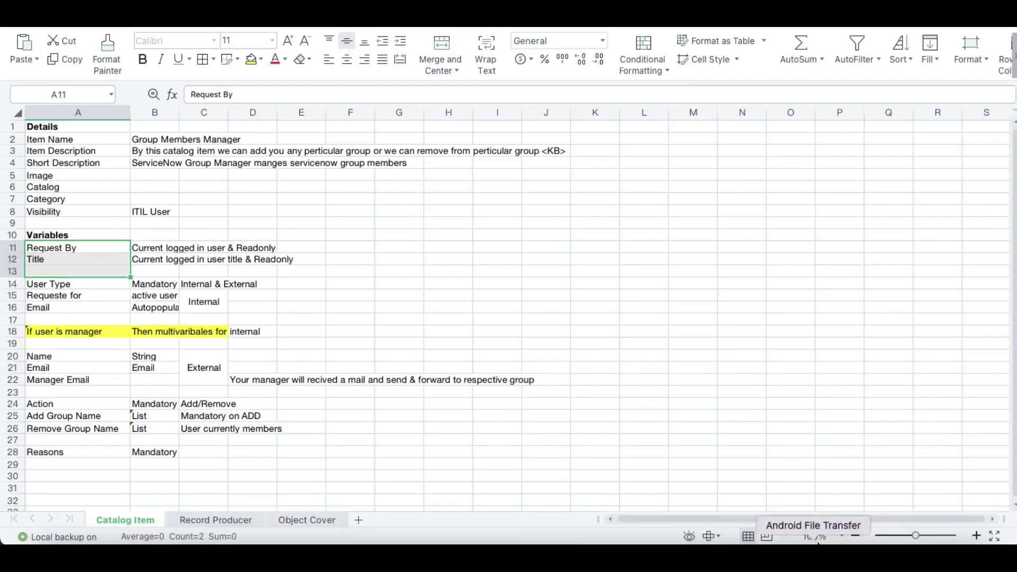
Return to the spreadsheet in WPS Office and select the Item Name value in cell B2
{"action": "left_click", "coordinate": [850, 538]}
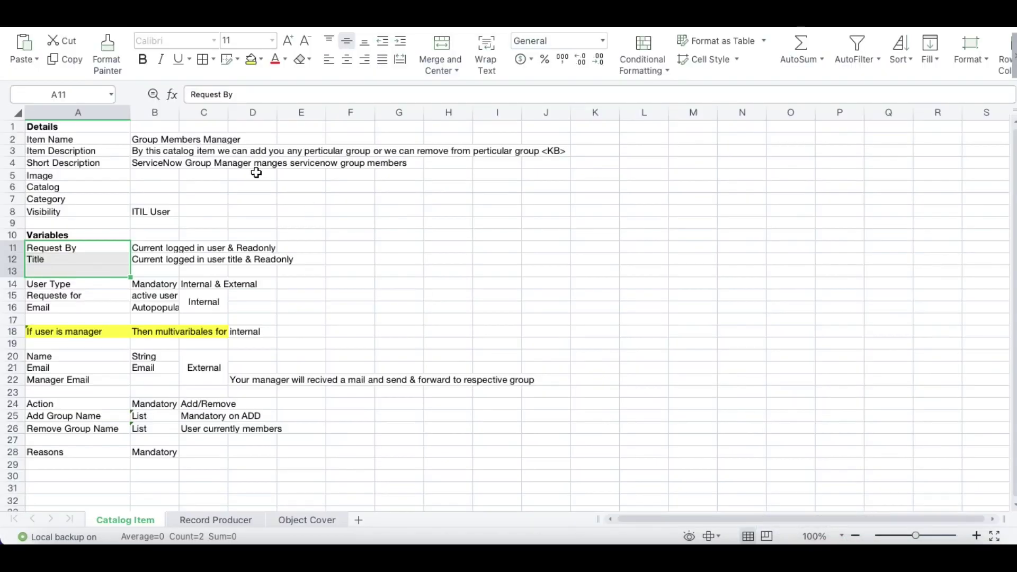
{"action": "left_click", "coordinate": [186, 139]}
{"action": "left_click", "coordinate": [165, 138]}
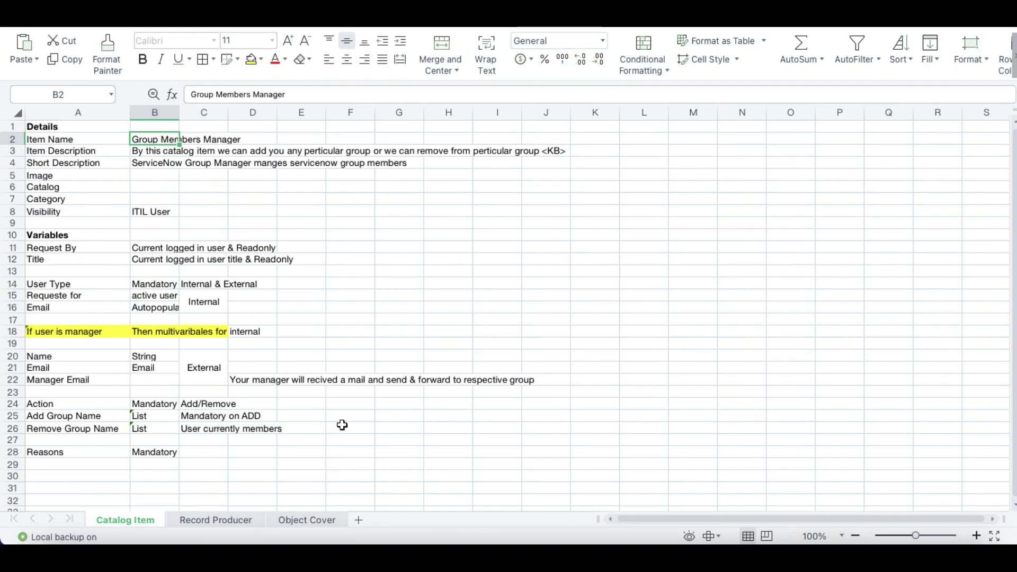
Switch to ServiceNow in Chrome, find Maintain Items under Catalog Definitions, and start a new catalog item record
{"action": "left_click", "coordinate": [548, 554]}
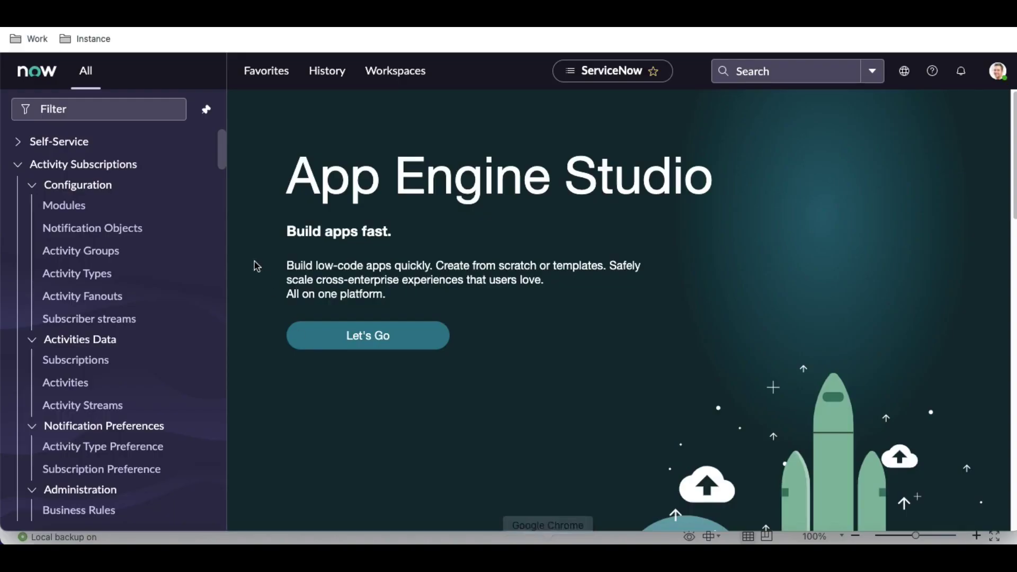
{"action": "left_click", "coordinate": [118, 107]}
{"action": "type", "text": "main"}
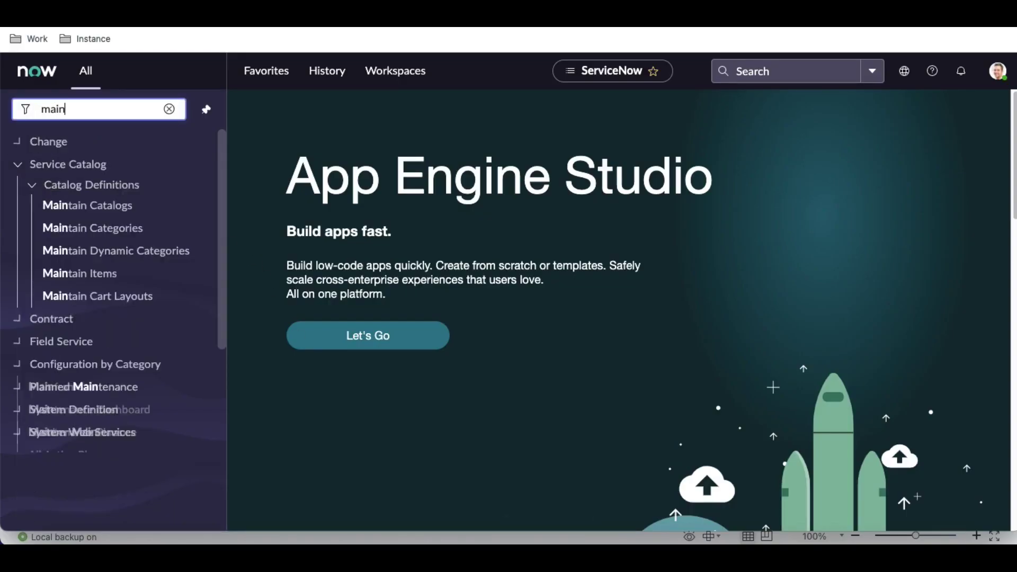
{"action": "type", "text": "tain ite"}
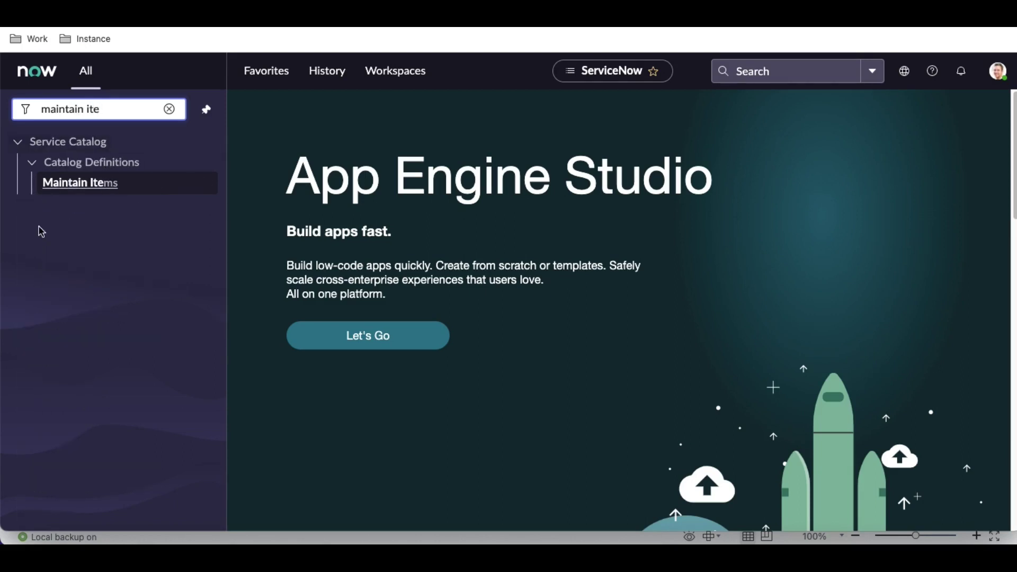
{"action": "left_click", "coordinate": [70, 186]}
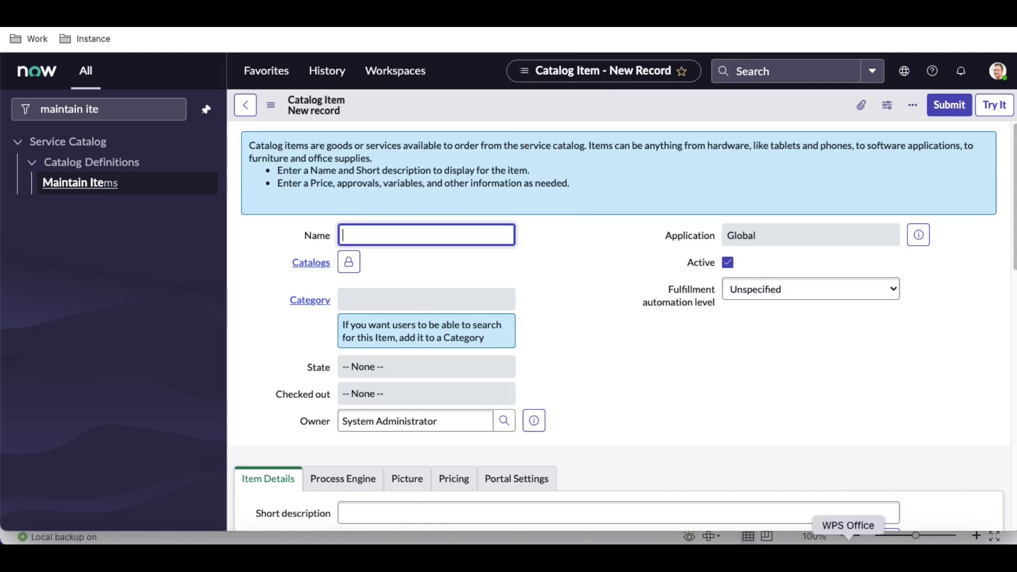
Copy the item name from cell B2 of the spreadsheet and set the new catalog item's Name to Group Members Manager
{"action": "left_click", "coordinate": [849, 536]}
{"action": "left_click_drag", "start_coordinate": [300, 97], "coordinate": [185, 94]}
{"action": "key", "text": "ctrl+c"}
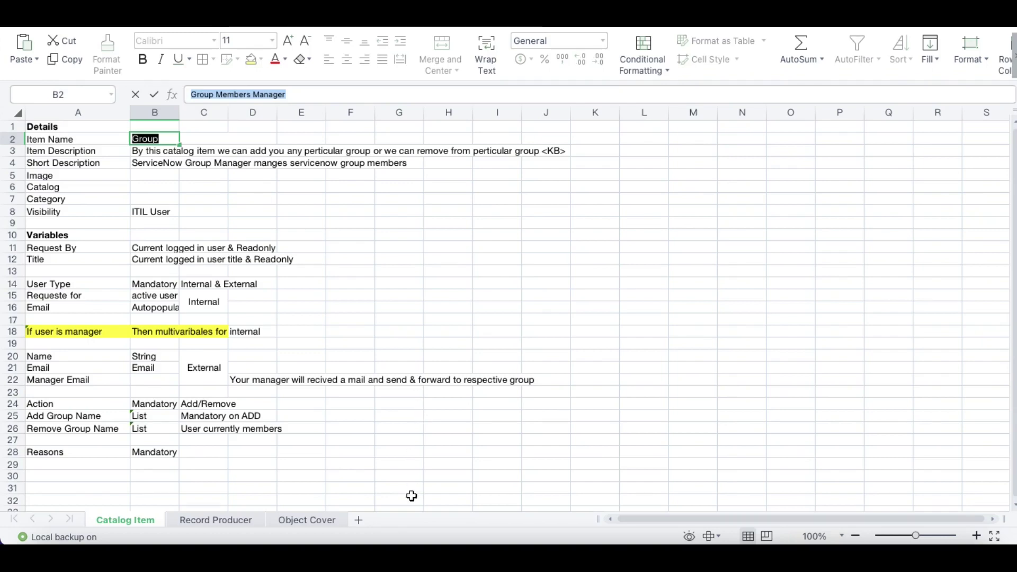
{"action": "left_click", "coordinate": [548, 542]}
{"action": "key", "text": "ctrl+v"}
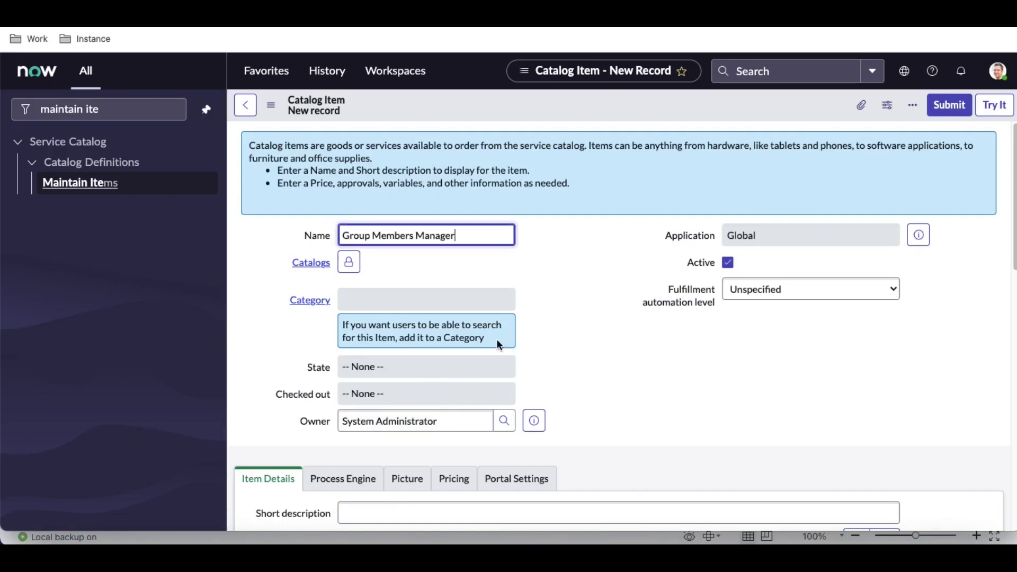
Add Service Catalog to the new item's Catalogs list and lock the list
{"action": "left_click", "coordinate": [559, 282]}
{"action": "left_click", "coordinate": [359, 265]}
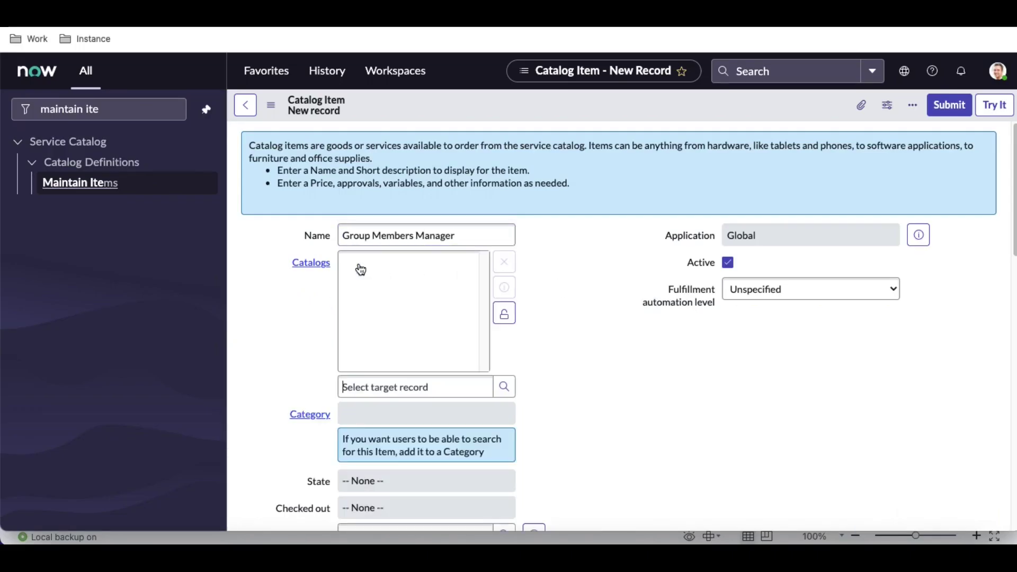
{"action": "type", "text": "service ca"}
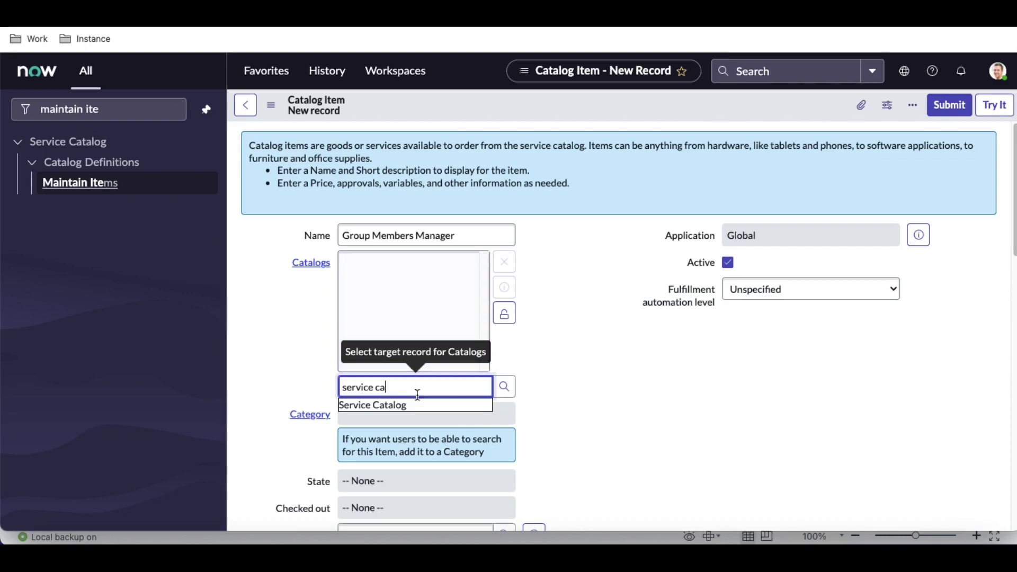
{"action": "left_click", "coordinate": [412, 403]}
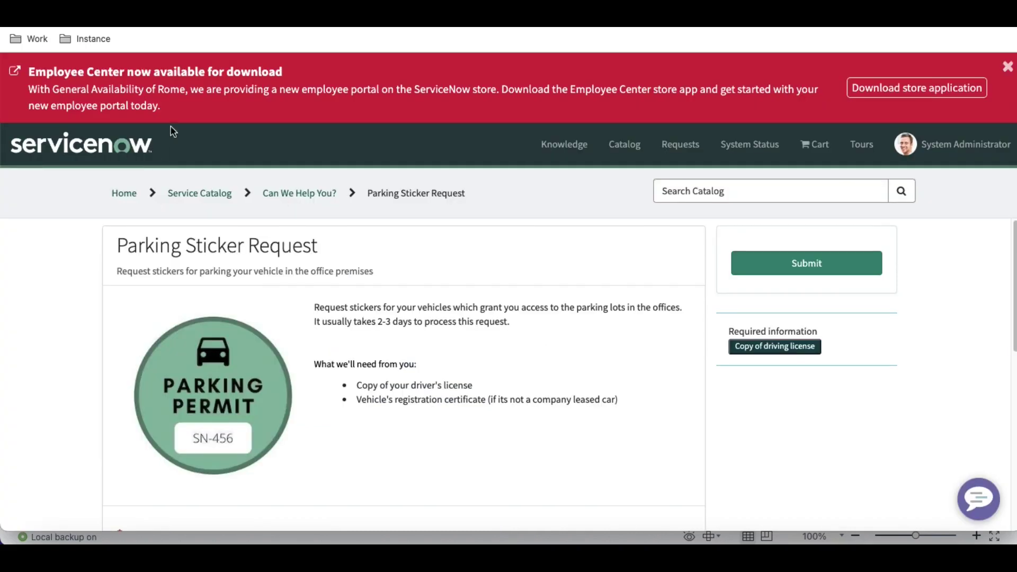
{"action": "left_click", "coordinate": [129, 196]}
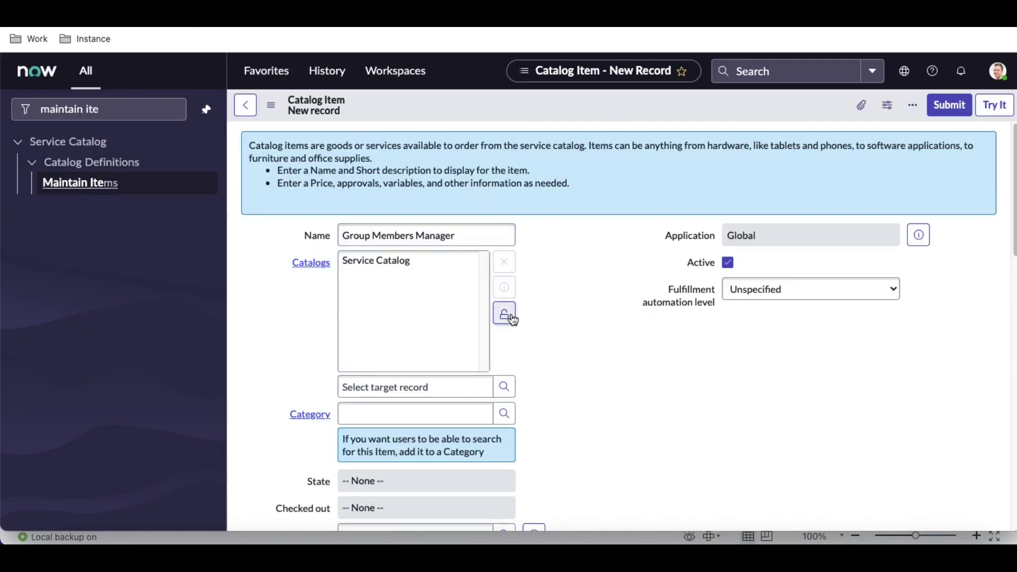
{"action": "left_click", "coordinate": [512, 318]}
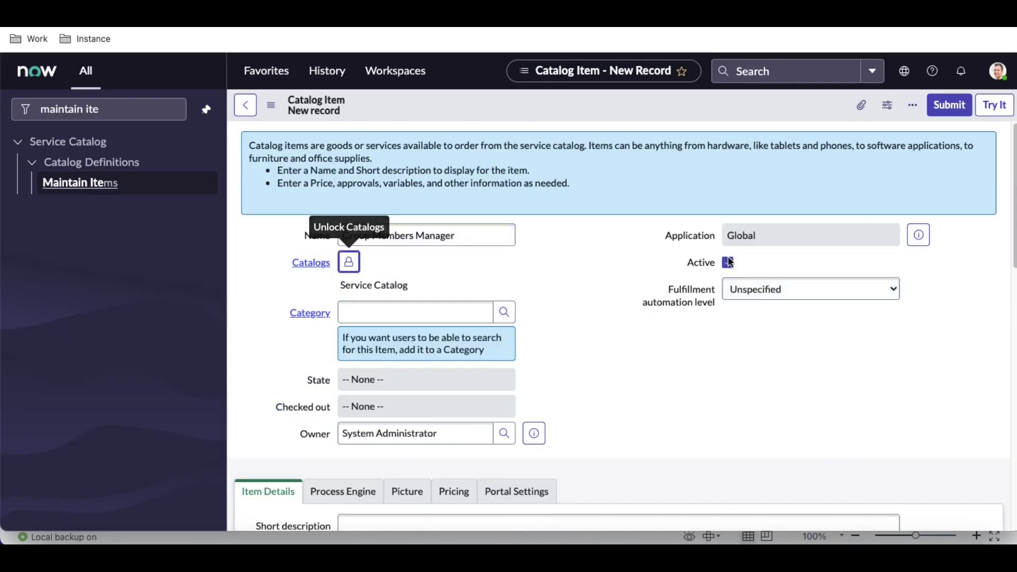
Check the spreadsheet's category row and set the new item's Category to Office from the category lookup
{"action": "left_click", "coordinate": [444, 313]}
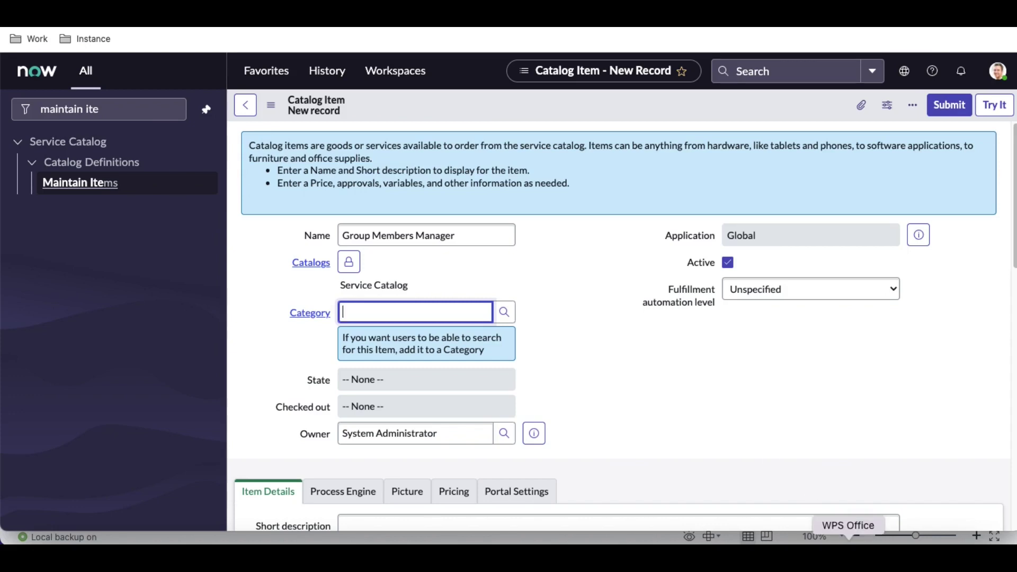
{"action": "left_click", "coordinate": [849, 538]}
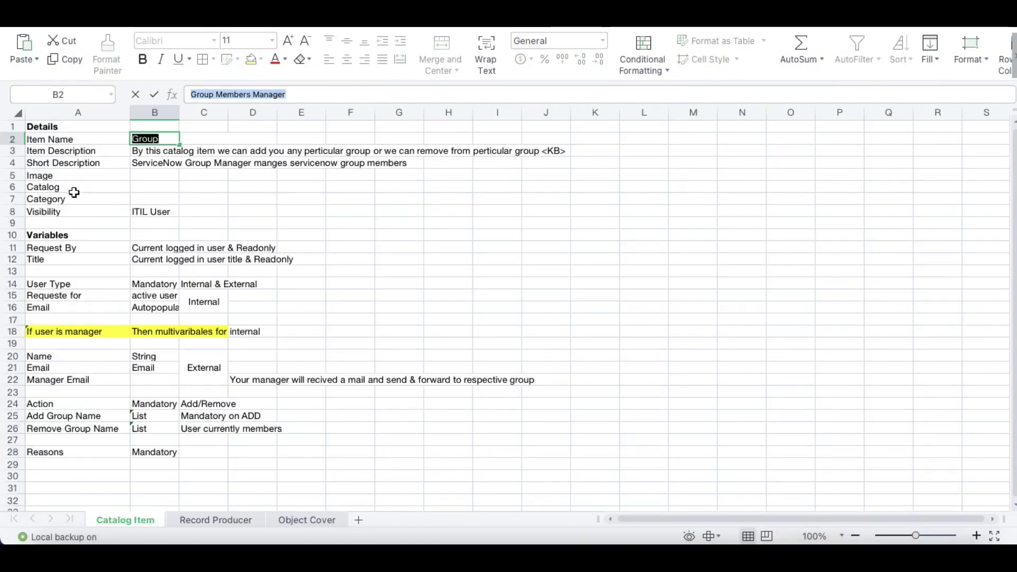
{"action": "left_click", "coordinate": [548, 553]}
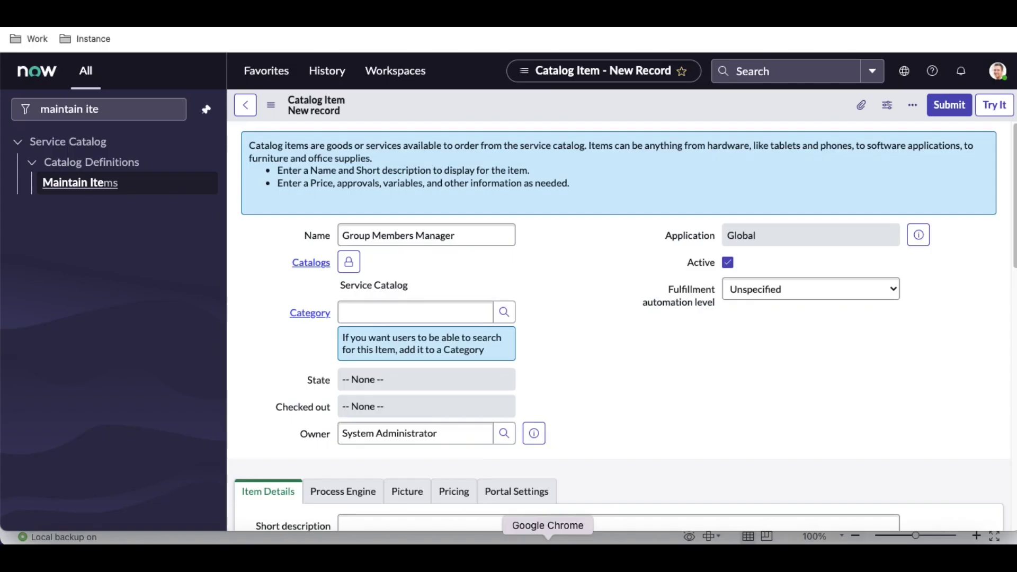
{"action": "left_click", "coordinate": [512, 315]}
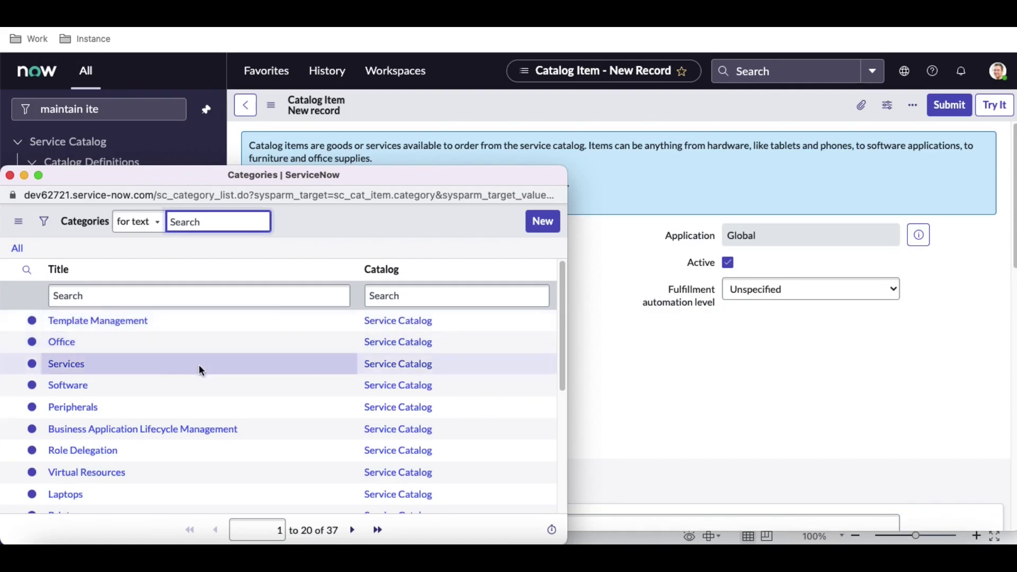
{"action": "left_click", "coordinate": [61, 343]}
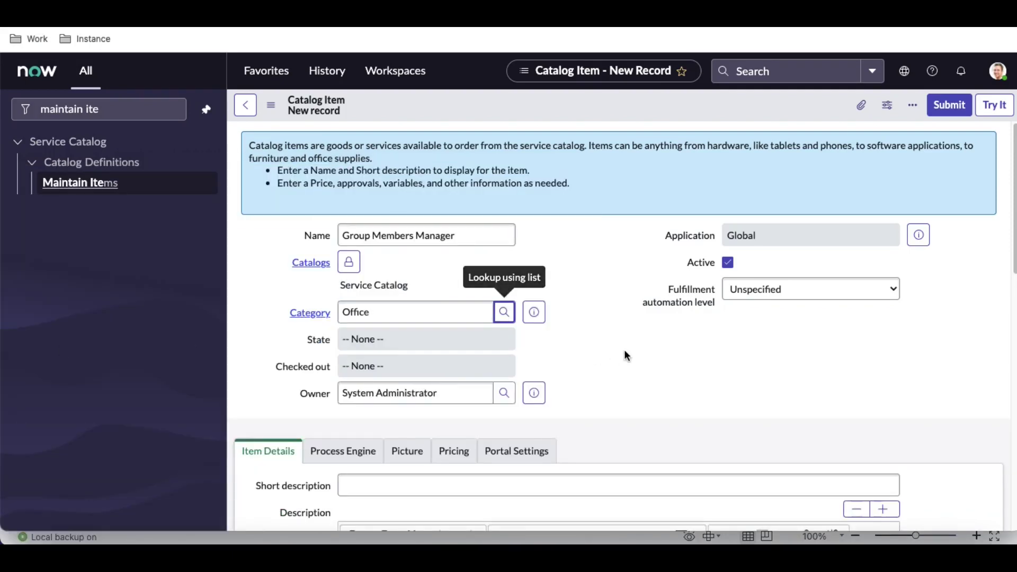
{"action": "left_click", "coordinate": [409, 392]}
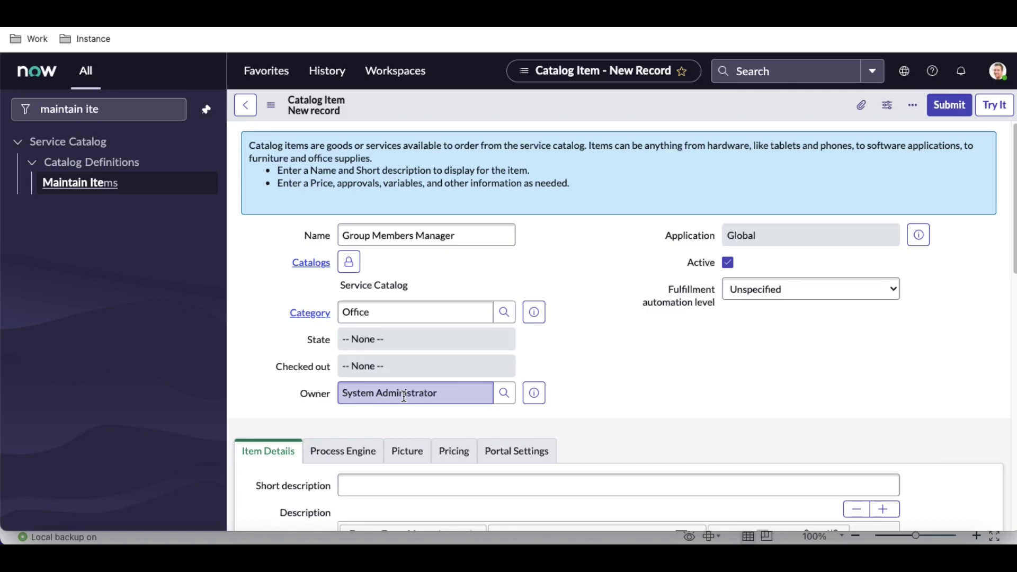
Copy the item description from cell B3 of the spreadsheet and paste it into the catalog item's Short description
{"action": "scroll", "coordinate": [488, 419], "scroll_direction": "down", "scroll_amount": 5}
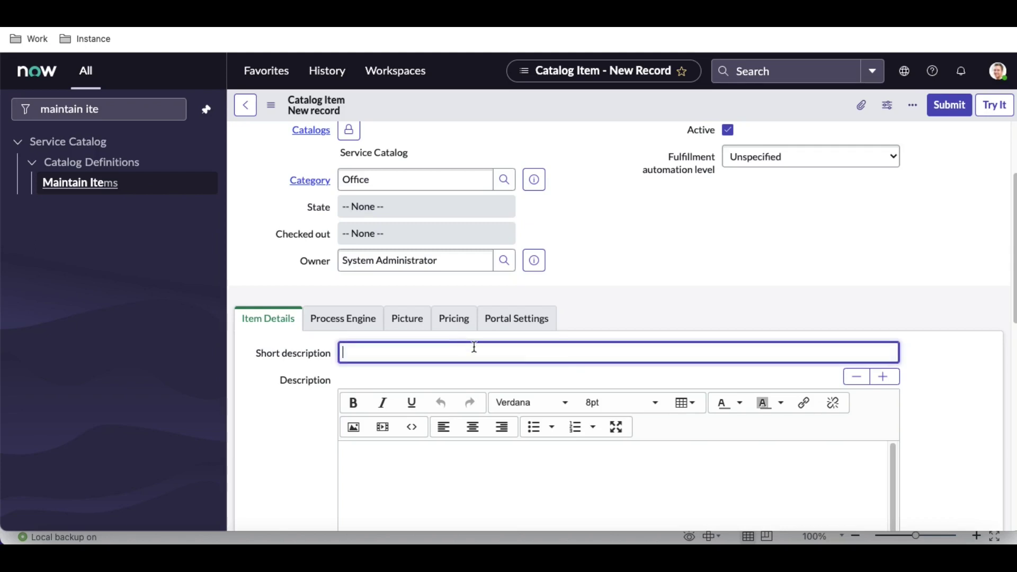
{"action": "left_click", "coordinate": [848, 536]}
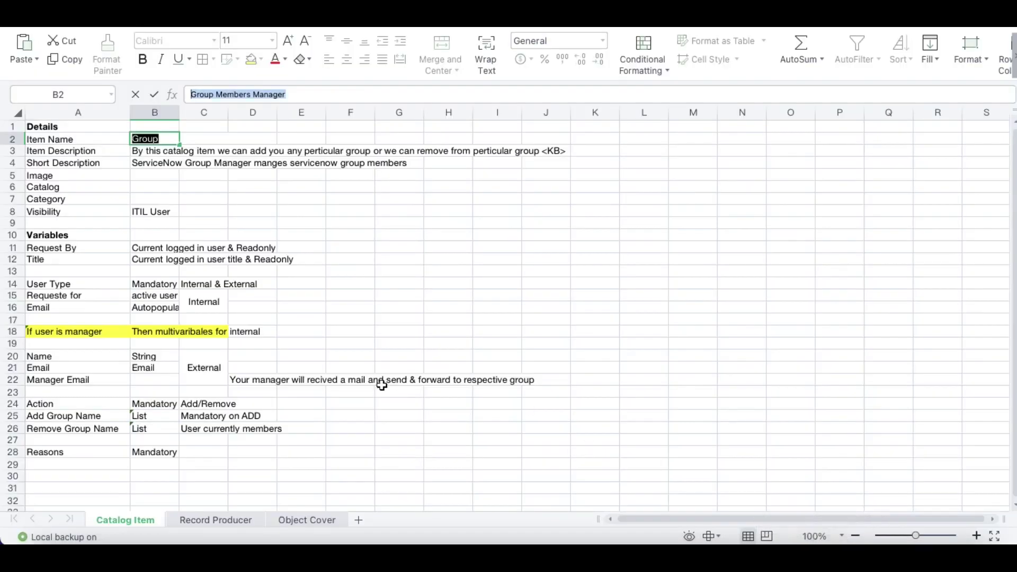
{"action": "left_click", "coordinate": [151, 152]}
{"action": "key", "text": "super+c"}
{"action": "left_click", "coordinate": [537, 535]}
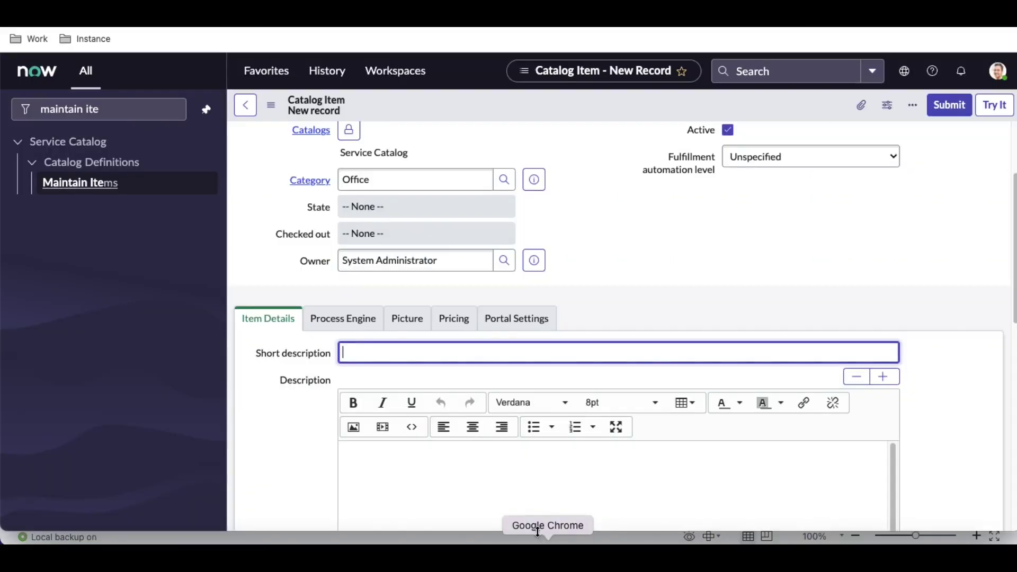
{"action": "key", "text": "super+v"}
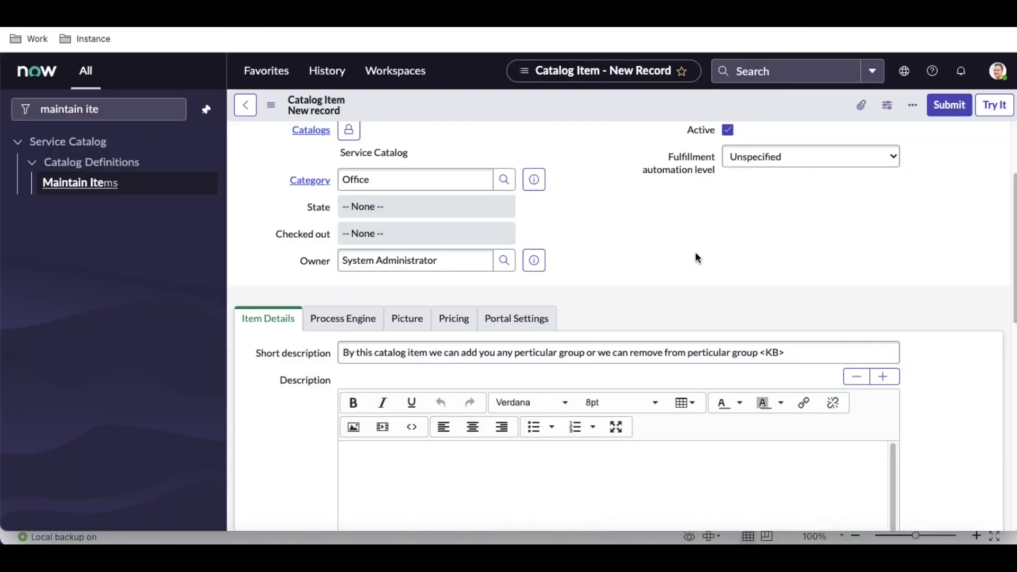
Clear the Short description and paste the copied item description into the Description instead
{"action": "left_click", "coordinate": [771, 352]}
{"action": "key", "text": "super+a"}
{"action": "key", "text": "BackSpace"}
{"action": "left_click", "coordinate": [503, 459]}
{"action": "key", "text": "super+v"}
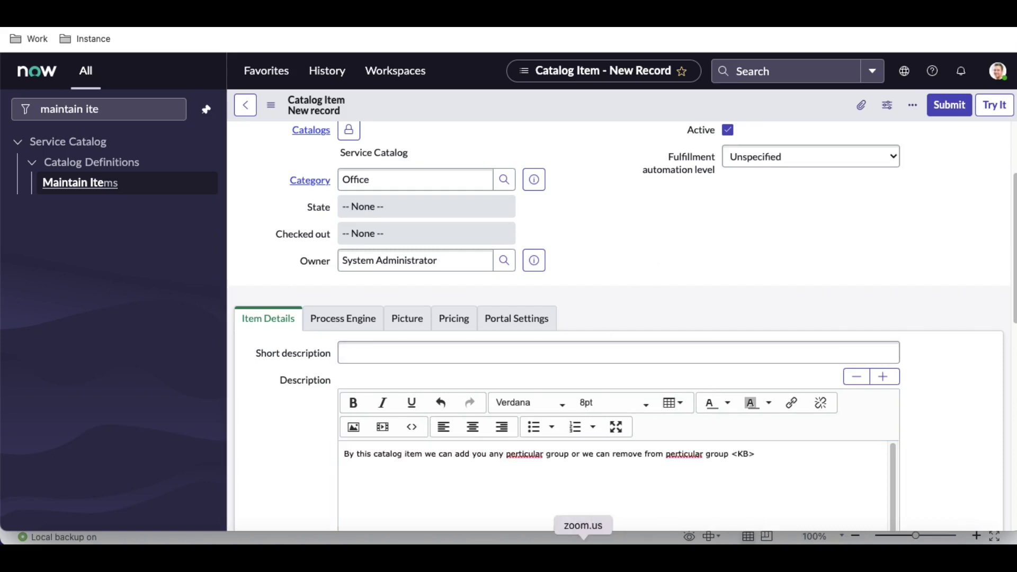
Copy the short description from cell B4 of the spreadsheet and paste it into the catalog item's Short description
{"action": "left_click", "coordinate": [848, 539]}
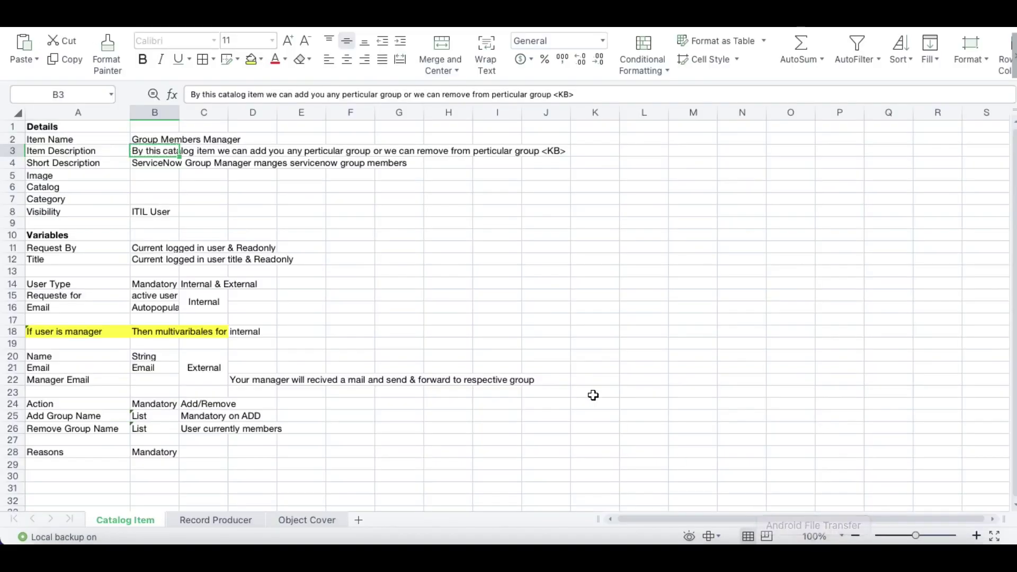
{"action": "left_click", "coordinate": [148, 167]}
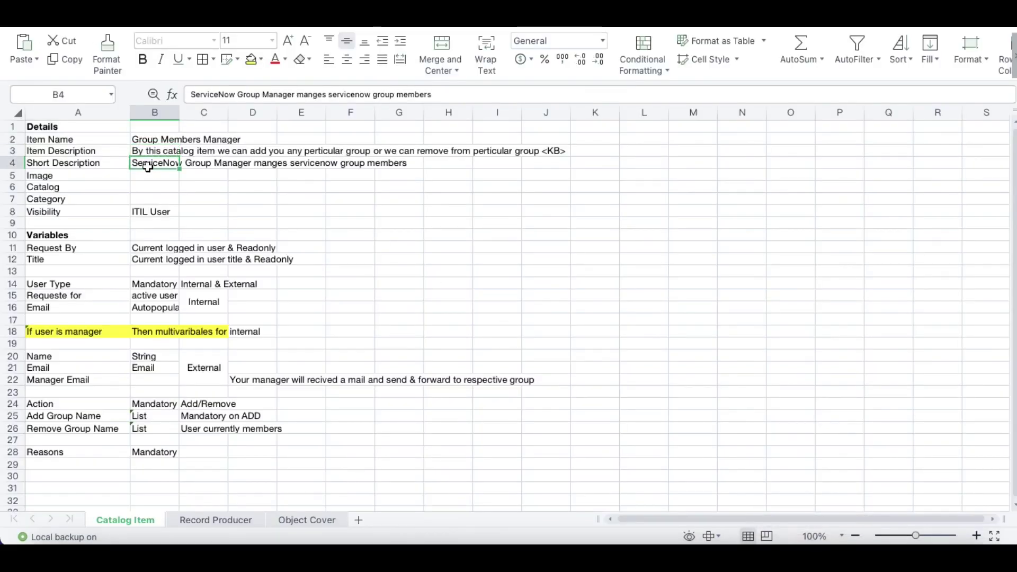
{"action": "key", "text": "super+c"}
{"action": "left_click", "coordinate": [547, 538]}
{"action": "left_click", "coordinate": [387, 345]}
{"action": "key", "text": "super+v"}
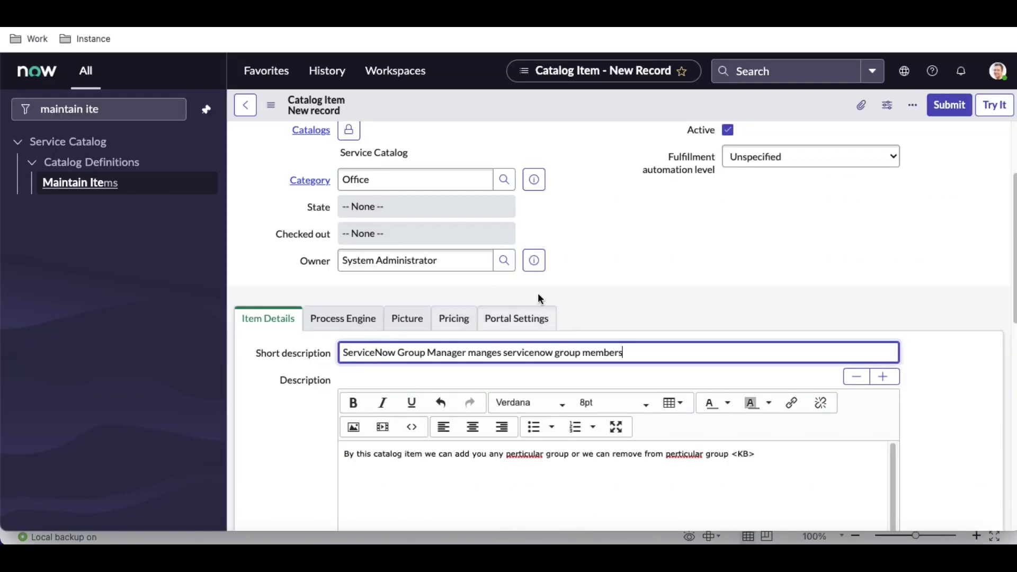
Correct both misspelled occurrences of "perticular" in the Description to "particular"
{"action": "right_click", "coordinate": [525, 454]}
{"action": "left_click", "coordinate": [565, 282]}
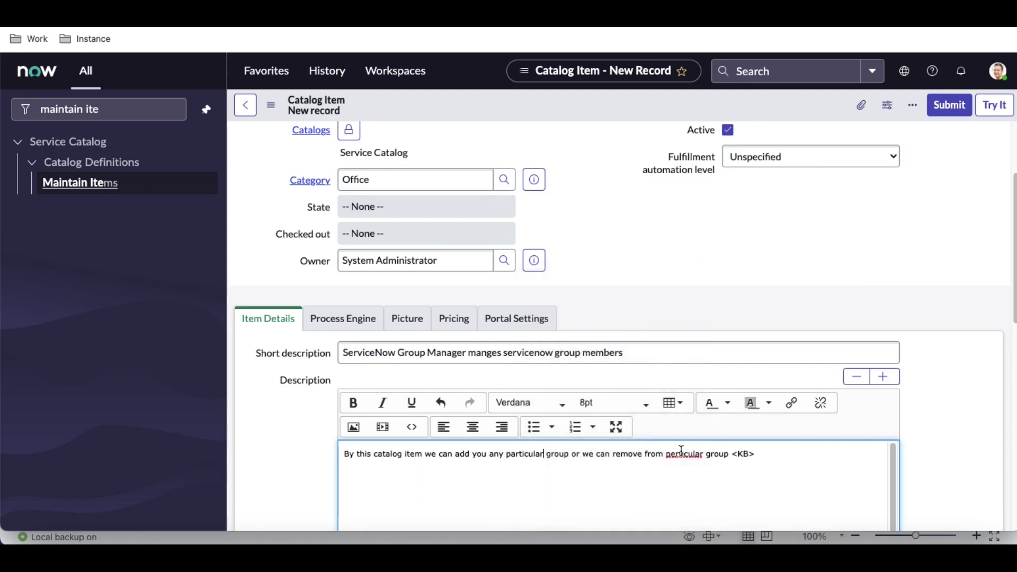
{"action": "right_click", "coordinate": [680, 454]}
{"action": "left_click", "coordinate": [710, 284]}
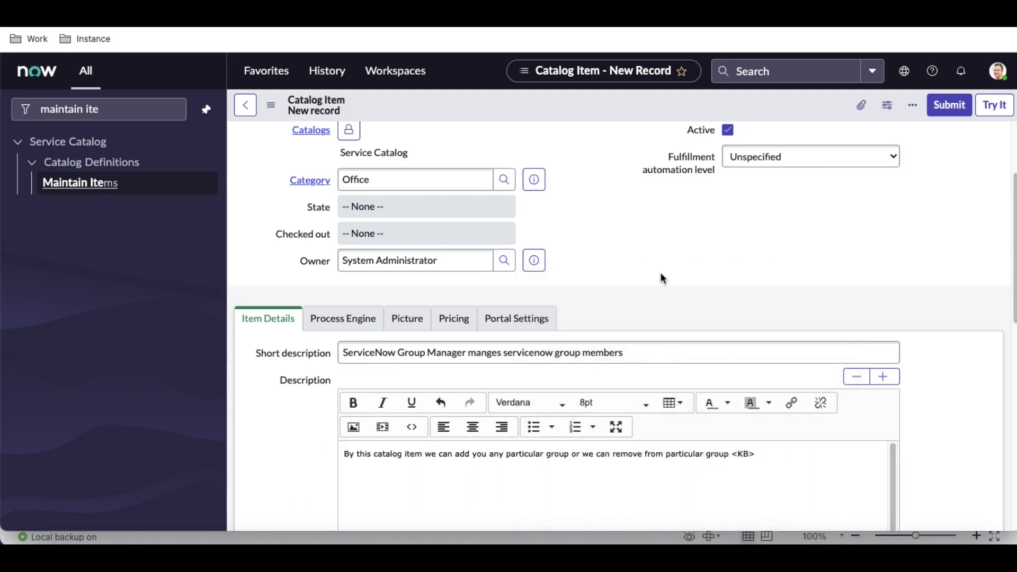
{"action": "left_click_drag", "start_coordinate": [757, 455], "coordinate": [735, 454]}
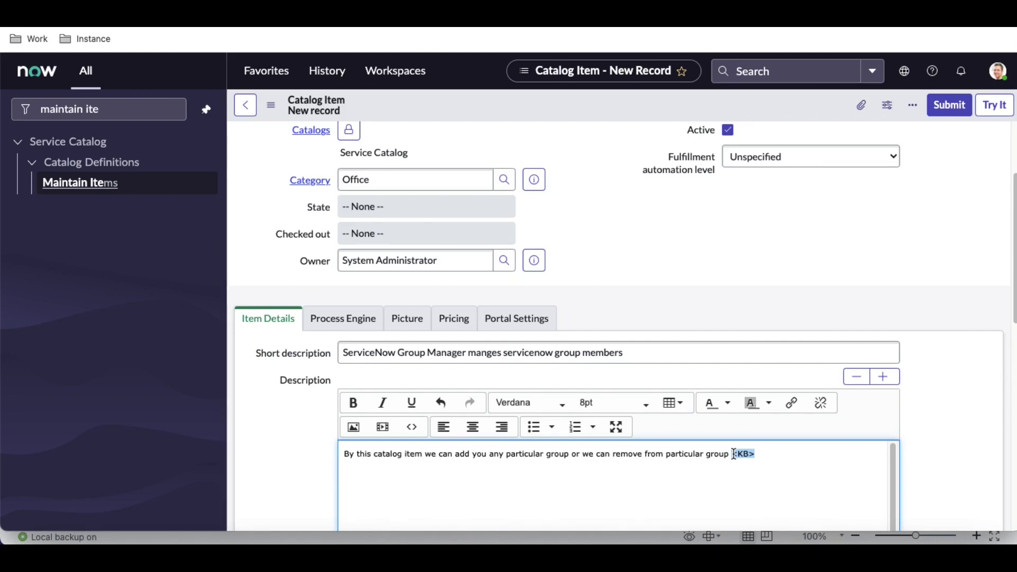
{"action": "scroll", "coordinate": [608, 304], "scroll_direction": "down", "scroll_amount": 2}
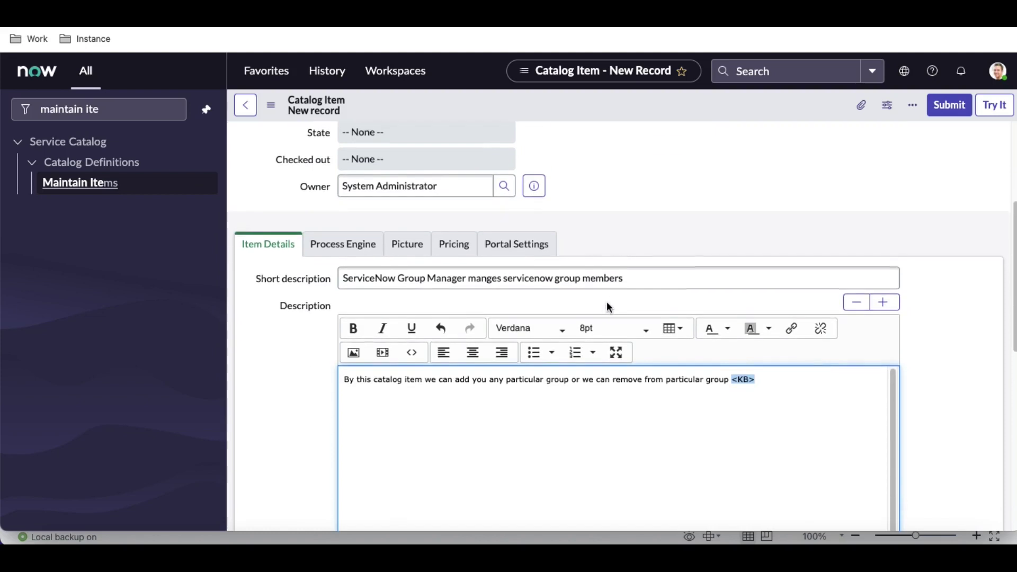
{"action": "scroll", "coordinate": [607, 304], "scroll_direction": "down", "scroll_amount": 3}
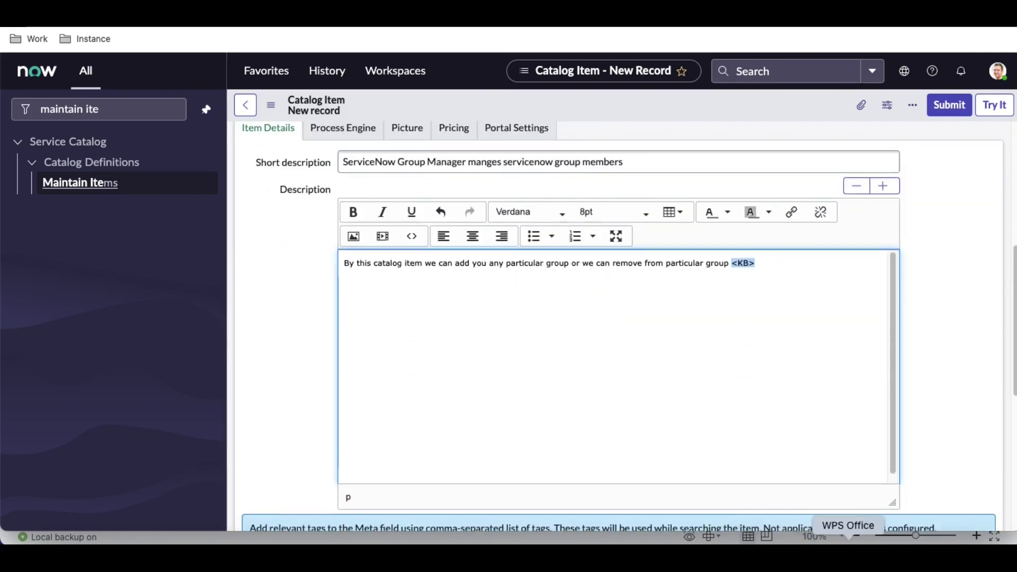
Check the spreadsheet's Image row and add a ServiceNow icon and logo picture to the catalog item
{"action": "left_click", "coordinate": [848, 551]}
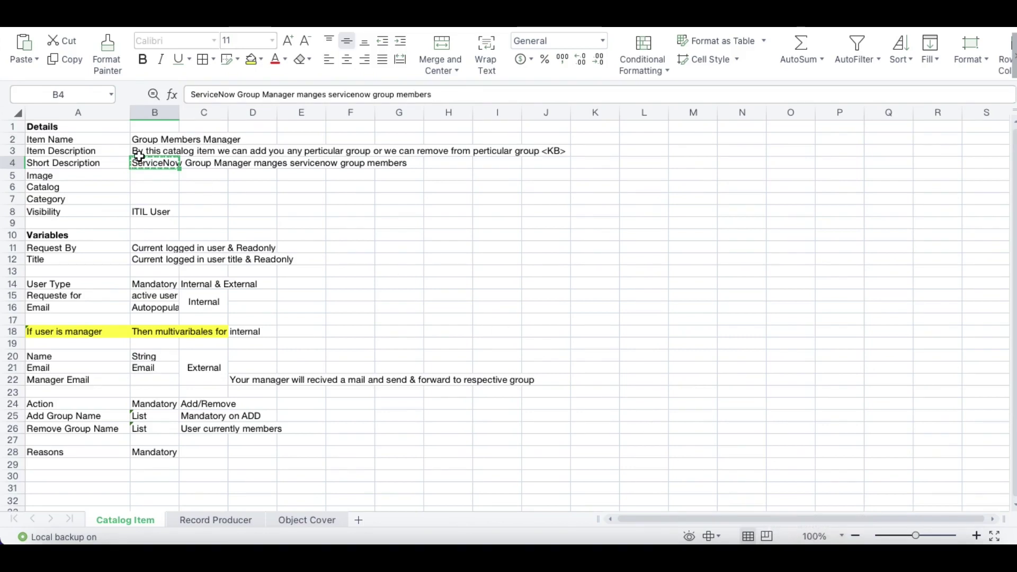
{"action": "left_click", "coordinate": [79, 173]}
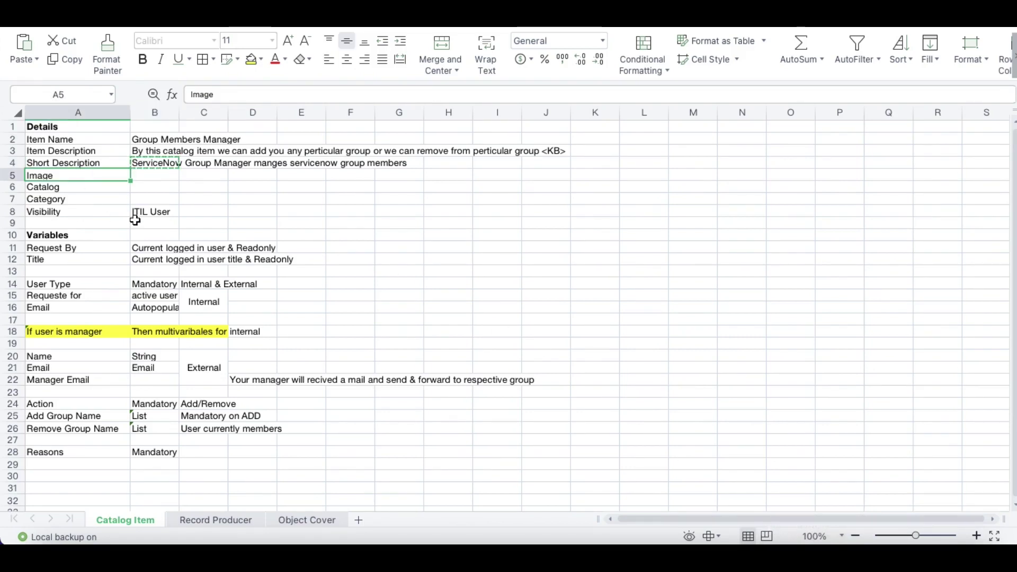
{"action": "left_click", "coordinate": [545, 554]}
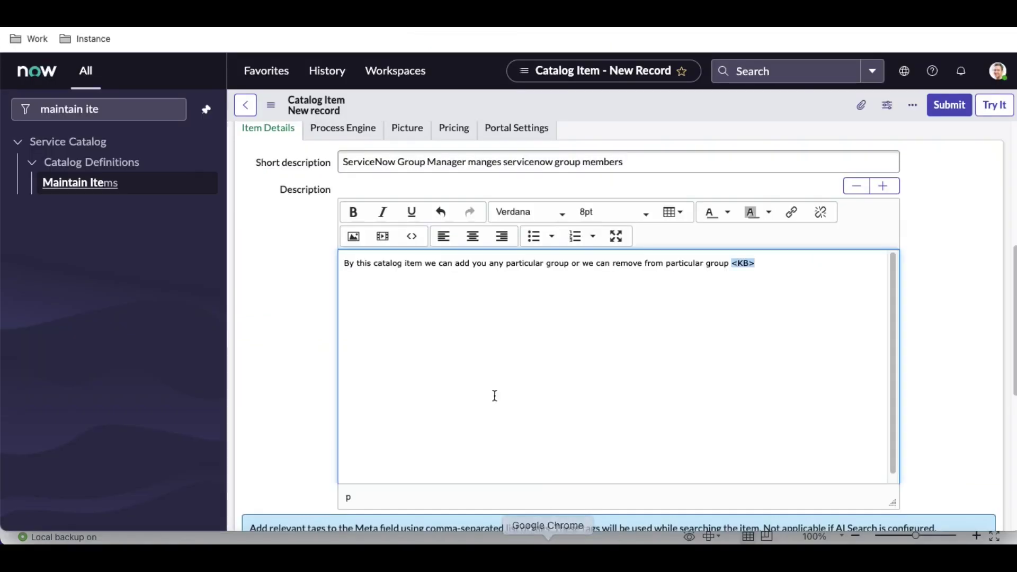
{"action": "scroll", "coordinate": [326, 289], "scroll_direction": "up", "scroll_amount": 3}
{"action": "left_click", "coordinate": [419, 259]}
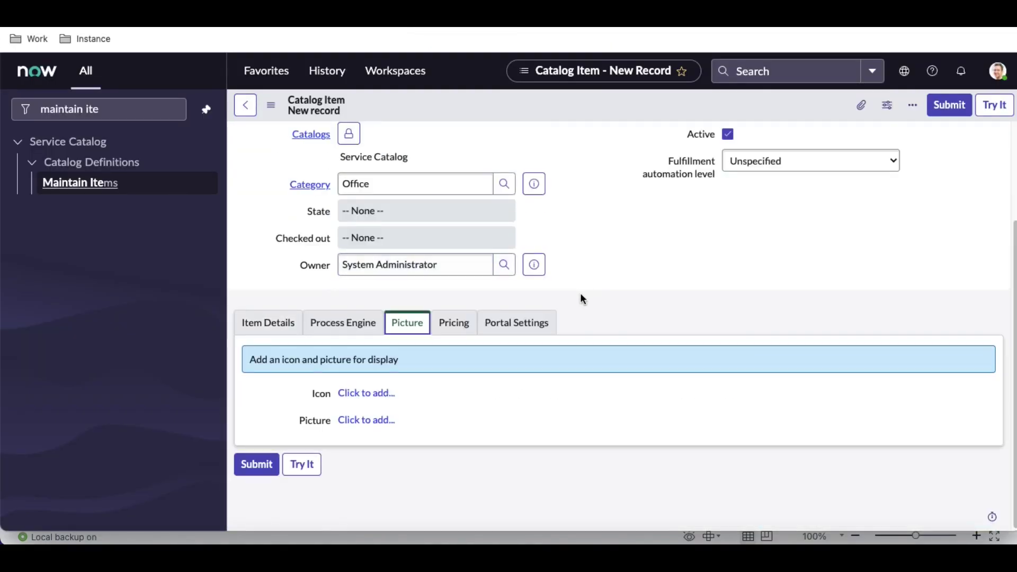
{"action": "left_click", "coordinate": [377, 395]}
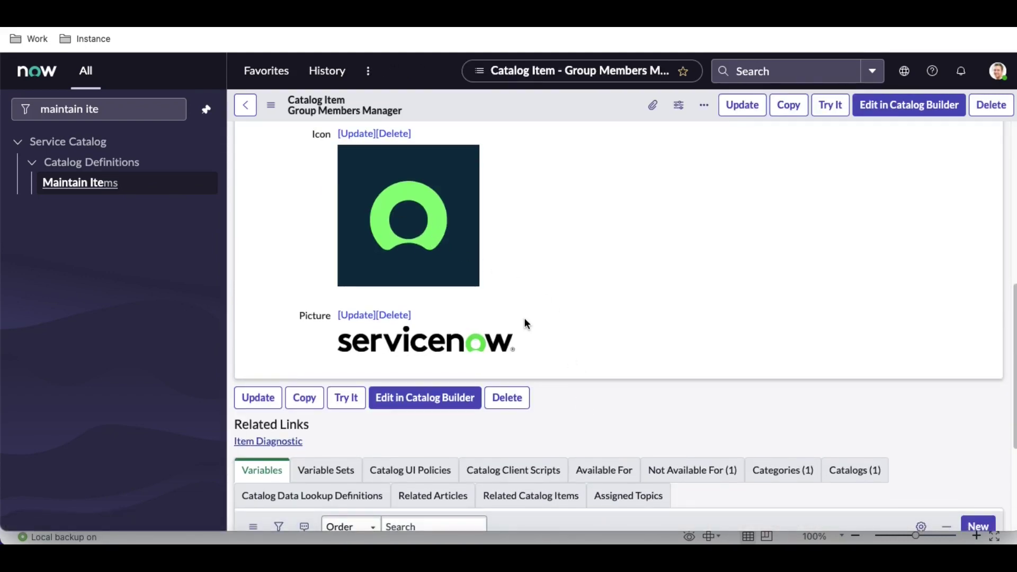
{"action": "scroll", "coordinate": [530, 324], "scroll_direction": "up", "scroll_amount": 1}
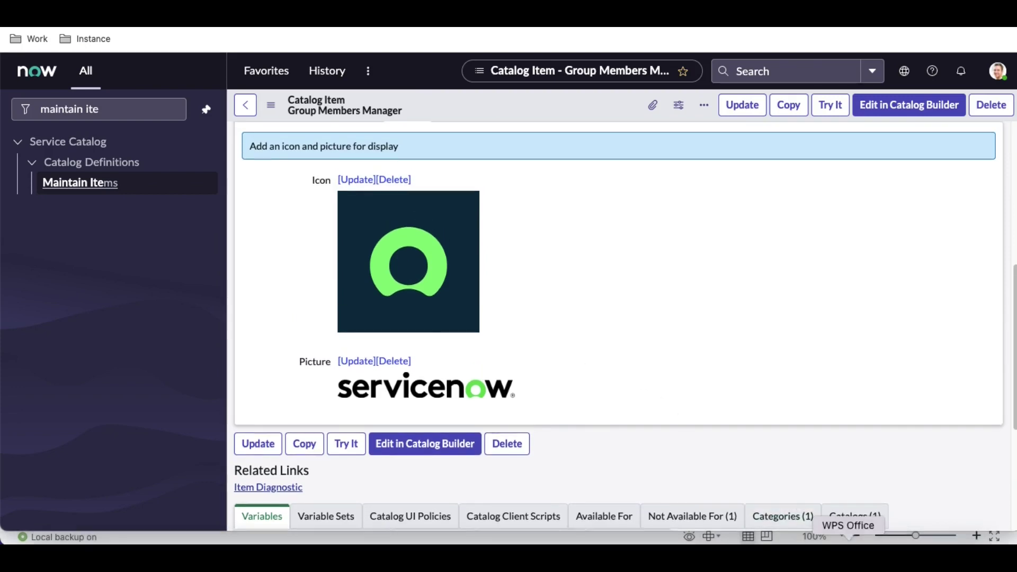
Switch to the spreadsheet and fill cells A2 to D7 with blue to mark those detail rows as completed
{"action": "left_click", "coordinate": [867, 540]}
{"action": "left_click_drag", "start_coordinate": [59, 139], "coordinate": [239, 198]}
{"action": "left_click", "coordinate": [261, 59]}
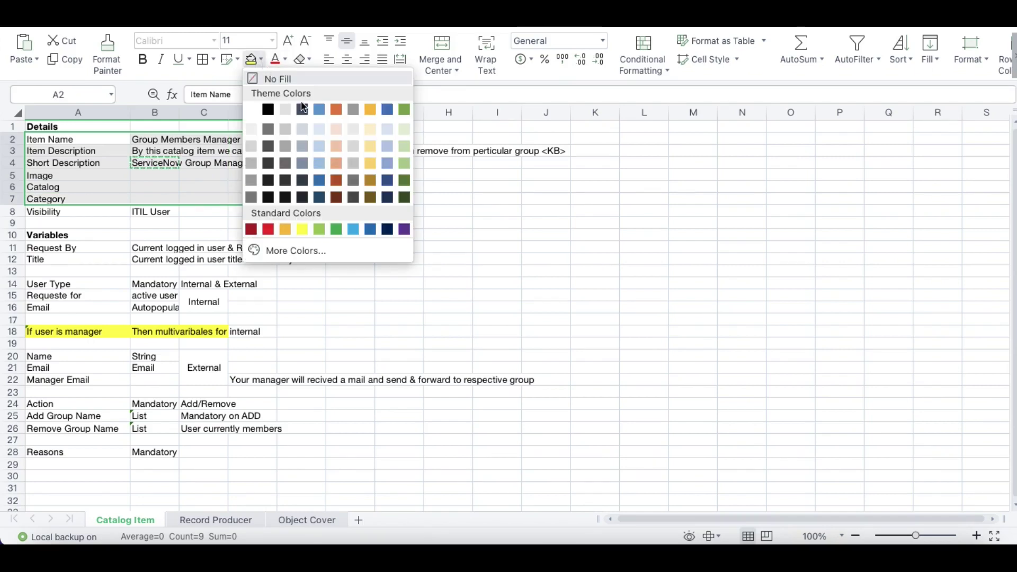
{"action": "left_click", "coordinate": [312, 144]}
{"action": "left_click", "coordinate": [319, 227]}
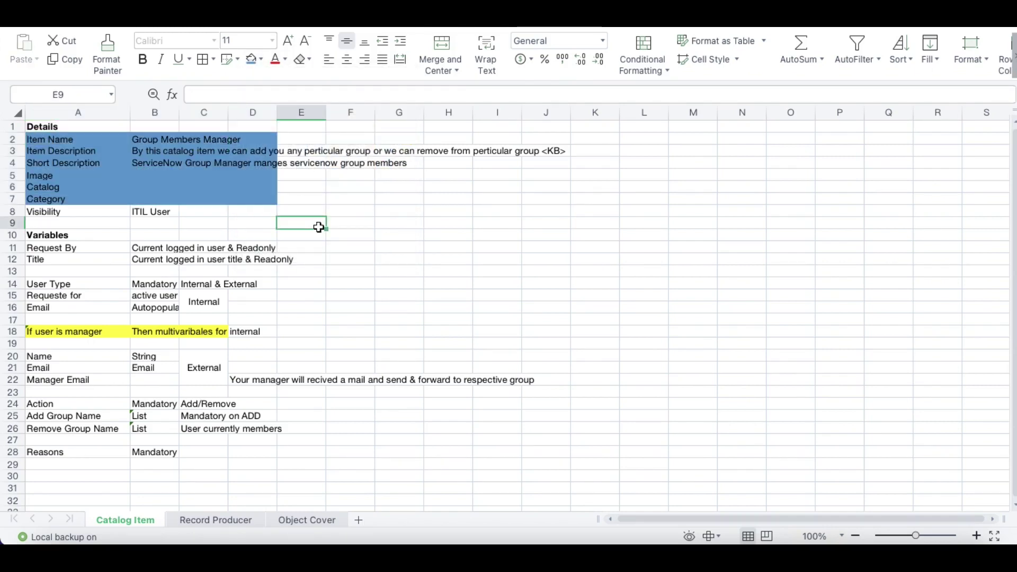
Check the Visibility requirement in row 8 of the spreadsheet, then return to ServiceNow and save the Group Members Manager item
{"action": "left_click", "coordinate": [110, 210]}
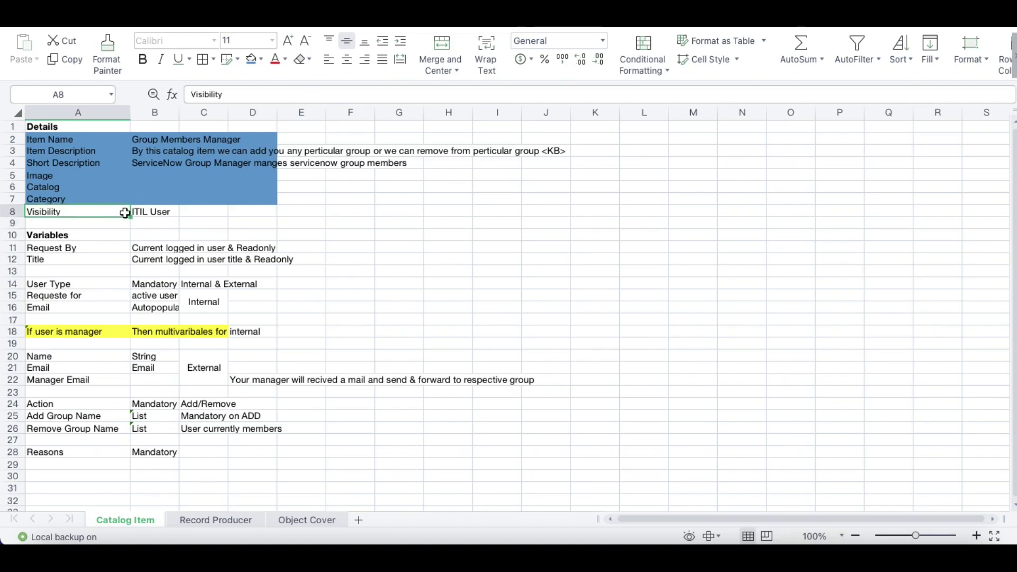
{"action": "left_click", "coordinate": [155, 211]}
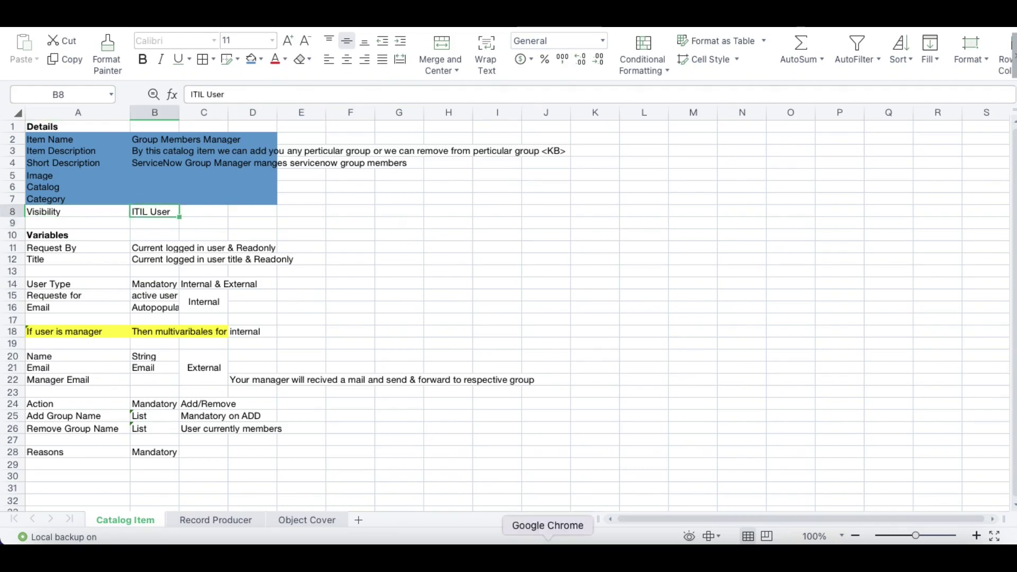
{"action": "left_click", "coordinate": [548, 554]}
{"action": "right_click", "coordinate": [485, 107]}
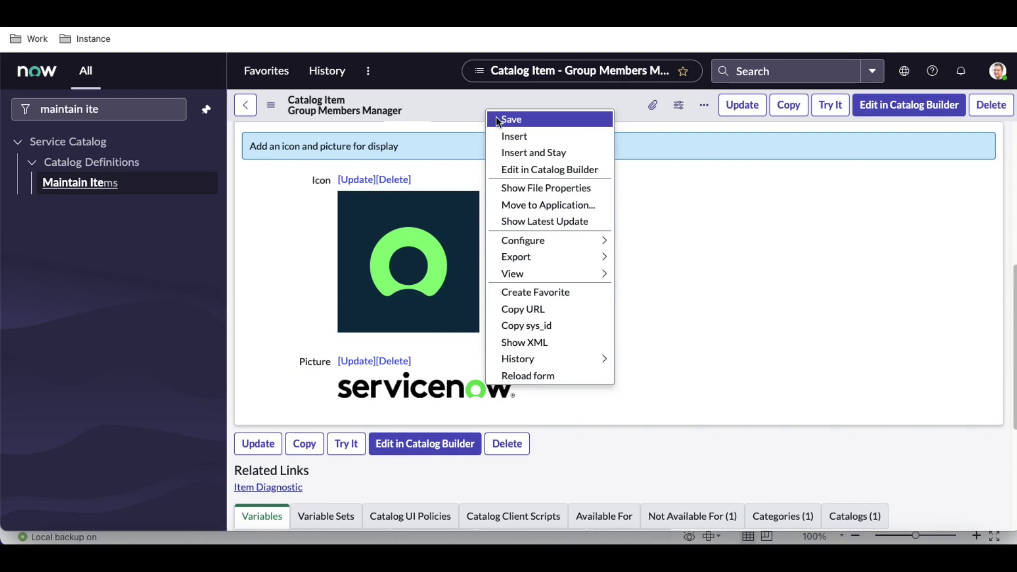
{"action": "left_click", "coordinate": [498, 121]}
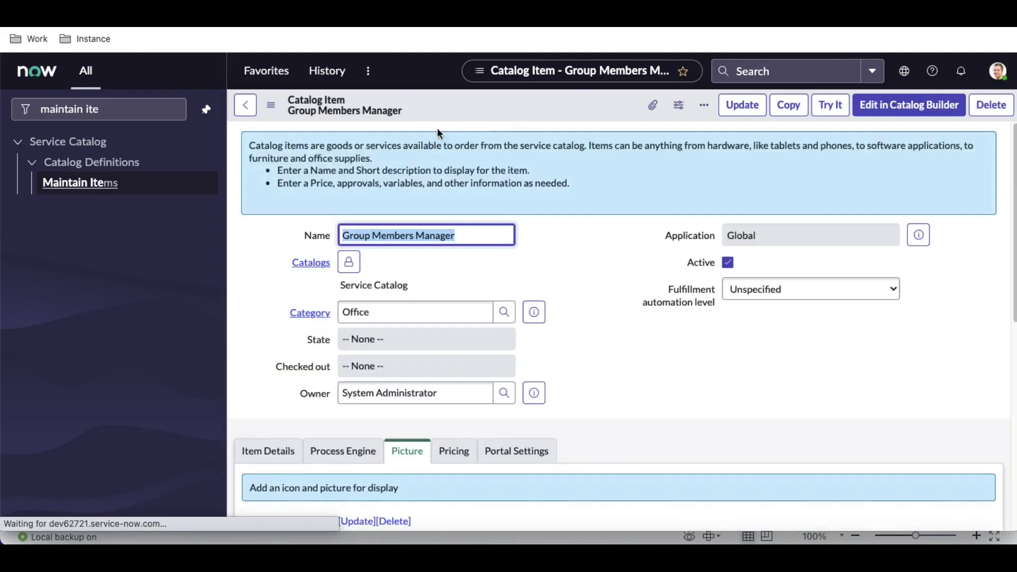
Copy the item's name into the Meta field in the item details, followed by a comma
{"action": "left_click", "coordinate": [268, 451]}
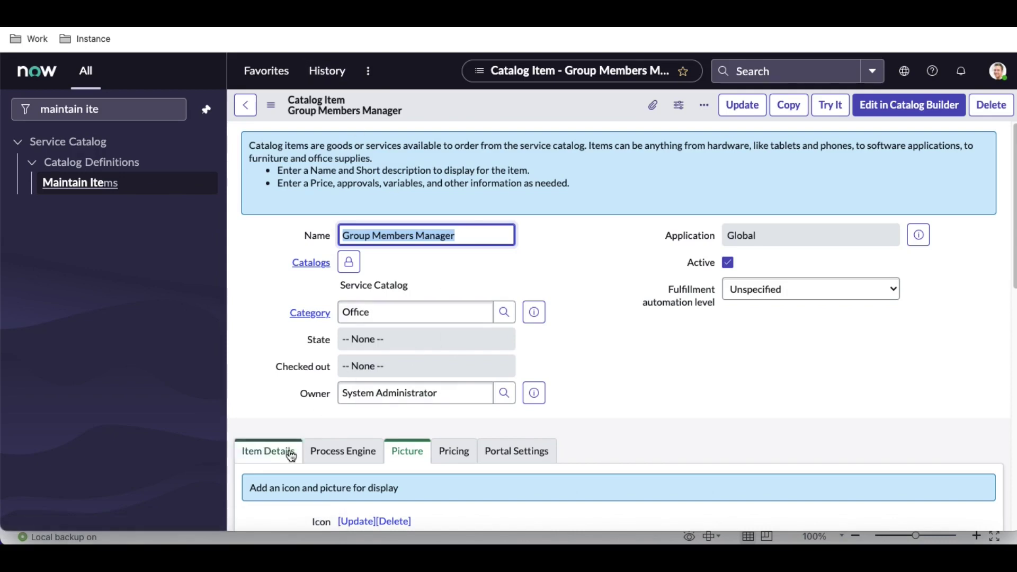
{"action": "scroll", "coordinate": [519, 363], "scroll_direction": "down", "scroll_amount": 6}
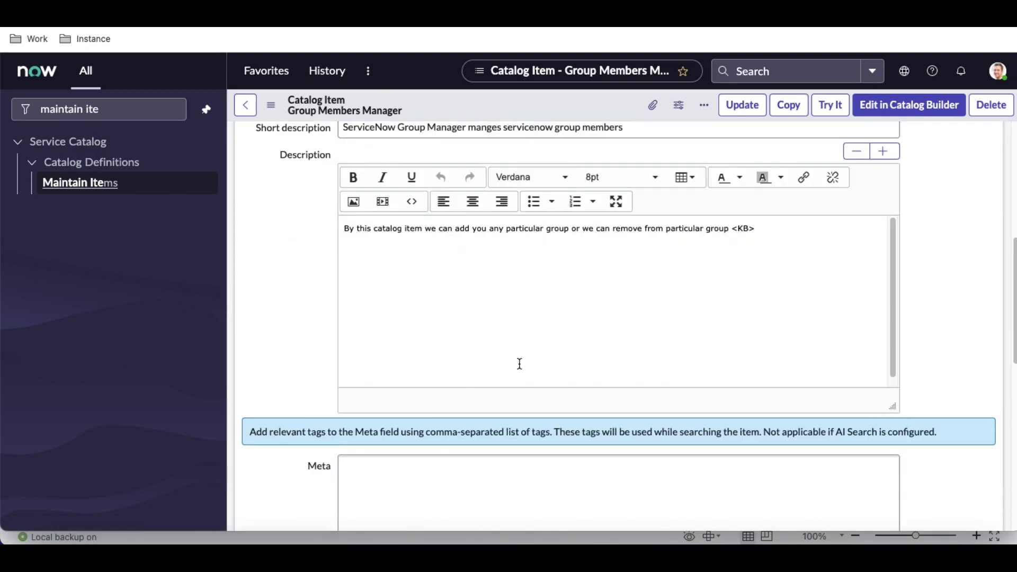
{"action": "scroll", "coordinate": [417, 449], "scroll_direction": "down", "scroll_amount": 2}
{"action": "left_click", "coordinate": [392, 382]}
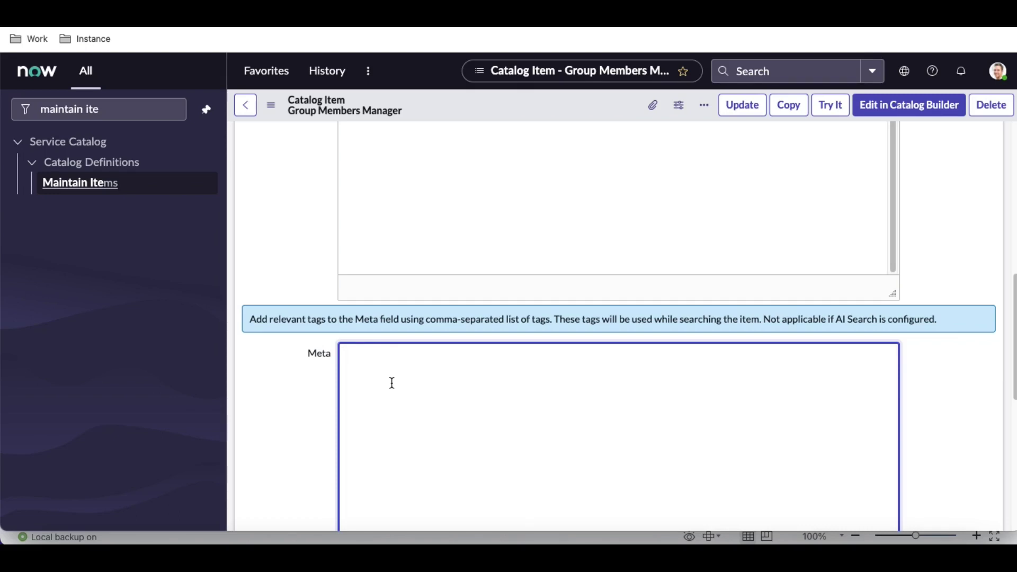
{"action": "scroll", "coordinate": [392, 383], "scroll_direction": "up", "scroll_amount": 10}
{"action": "left_click", "coordinate": [459, 237]}
{"action": "left_click_drag", "start_coordinate": [459, 236], "coordinate": [338, 238]}
{"action": "key", "text": "ctrl+c"}
{"action": "scroll", "coordinate": [477, 267], "scroll_direction": "down", "scroll_amount": 10}
{"action": "left_click", "coordinate": [450, 370]}
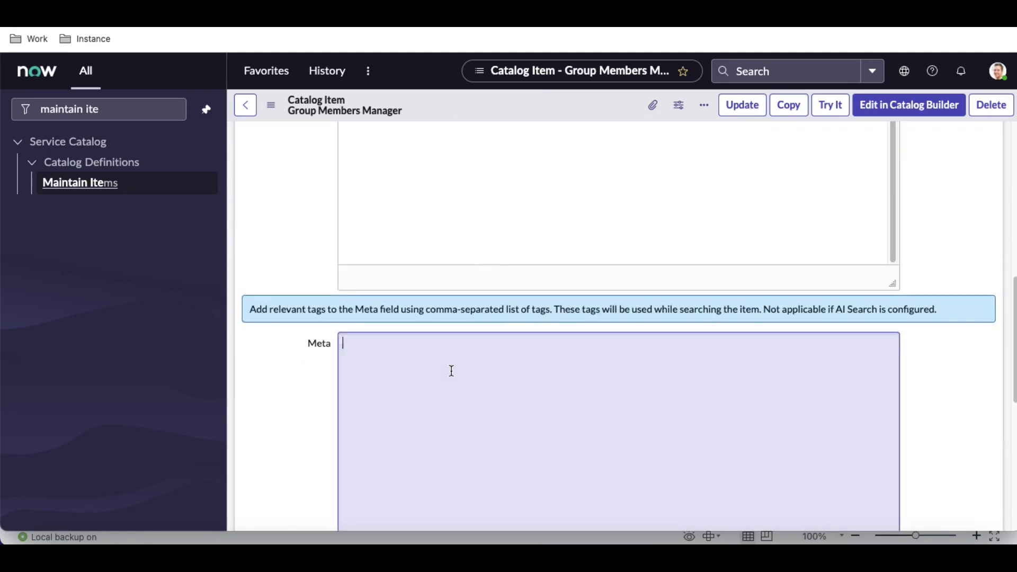
{"action": "key", "text": "ctrl+v"}
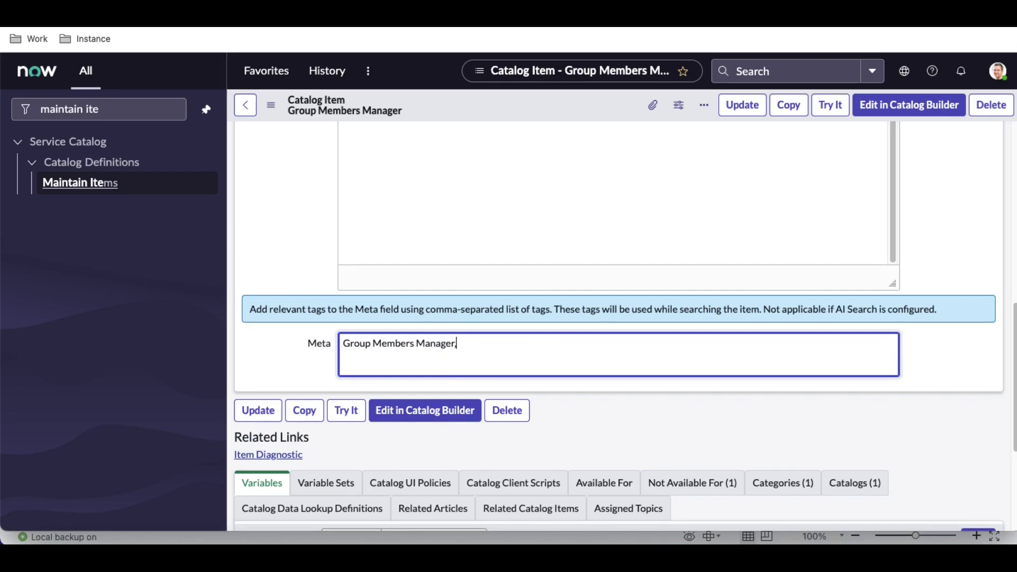
Add the copied Short description text after the item name in the Meta field and save the catalog item
{"action": "scroll", "coordinate": [466, 318], "scroll_direction": "up", "scroll_amount": 5}
{"action": "triple_click", "coordinate": [473, 263]}
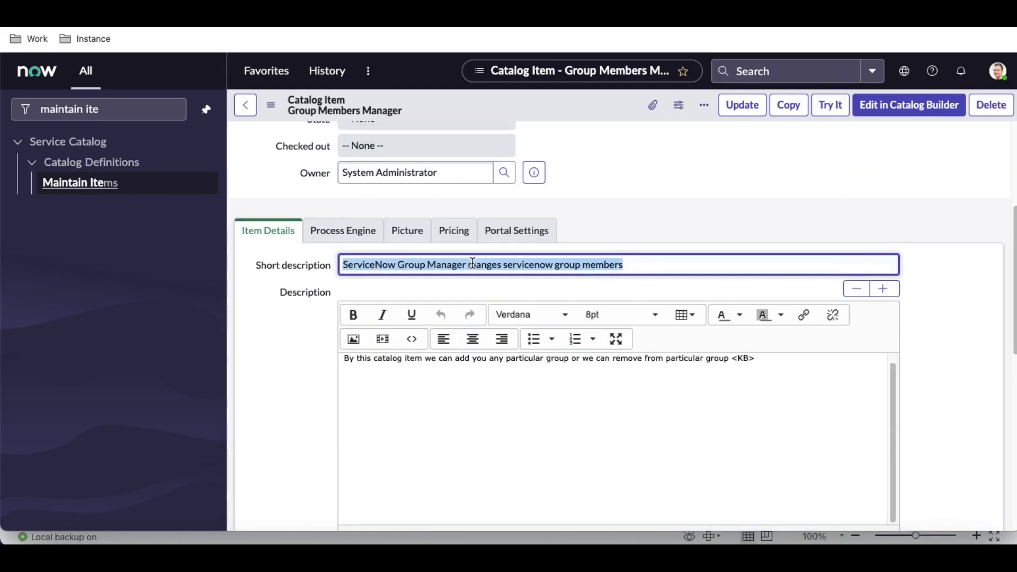
{"action": "key", "text": "ctrl+c"}
{"action": "scroll", "coordinate": [446, 285], "scroll_direction": "down", "scroll_amount": 5}
{"action": "left_click", "coordinate": [475, 318]}
{"action": "key", "text": "ctrl+v"}
{"action": "right_click", "coordinate": [584, 121]}
{"action": "left_click", "coordinate": [585, 125]}
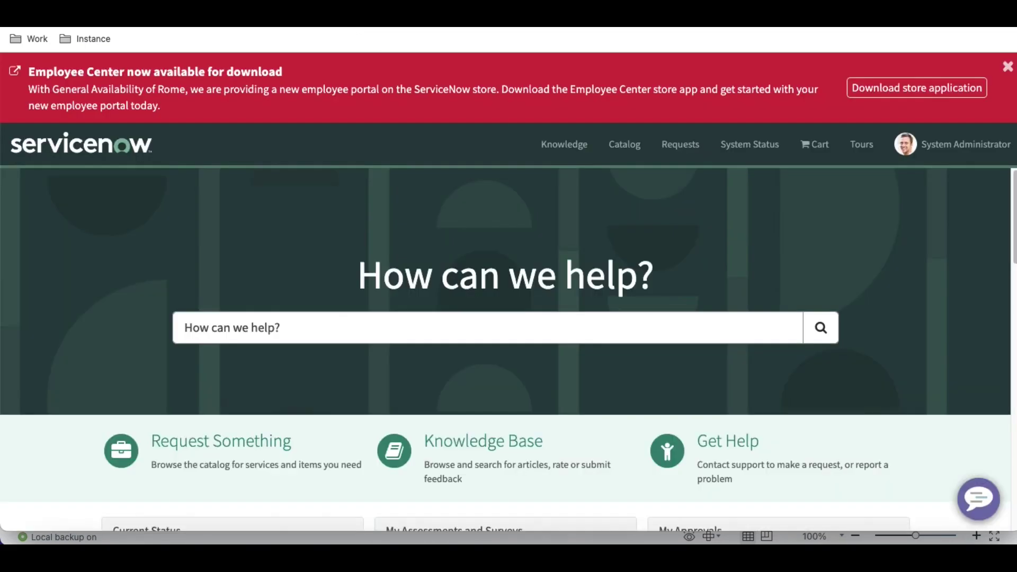
Return from the service portal home page to the Group Members Manager record and review its icon and picture
{"action": "left_click", "coordinate": [71, 40]}
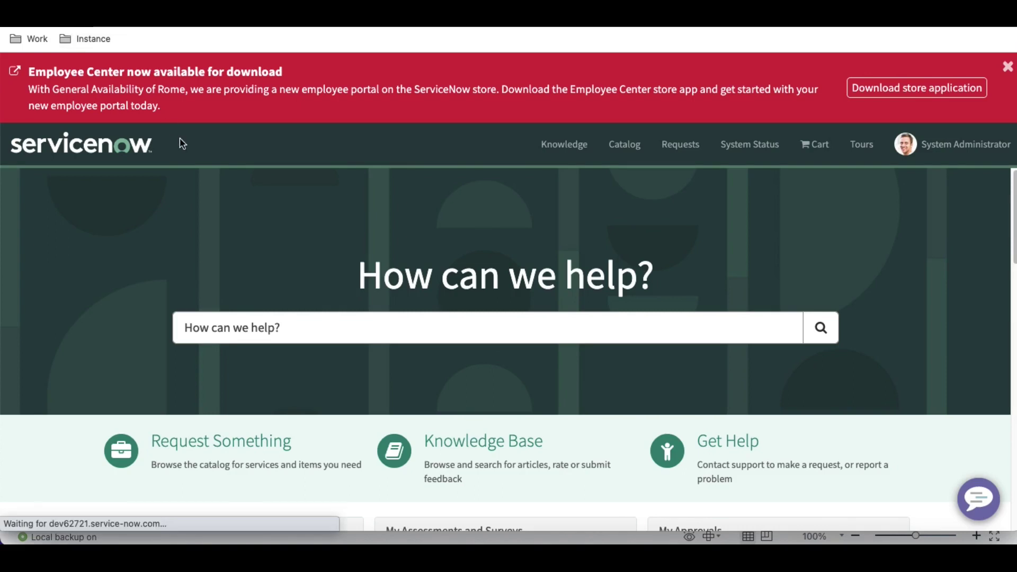
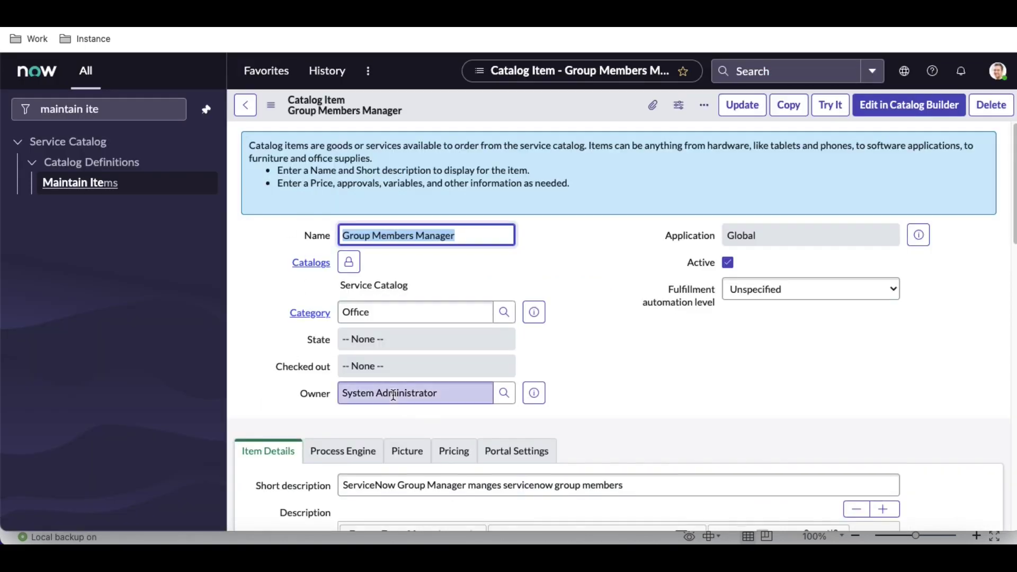
{"action": "scroll", "coordinate": [415, 348], "scroll_direction": "down", "scroll_amount": 2}
{"action": "left_click", "coordinate": [415, 349]}
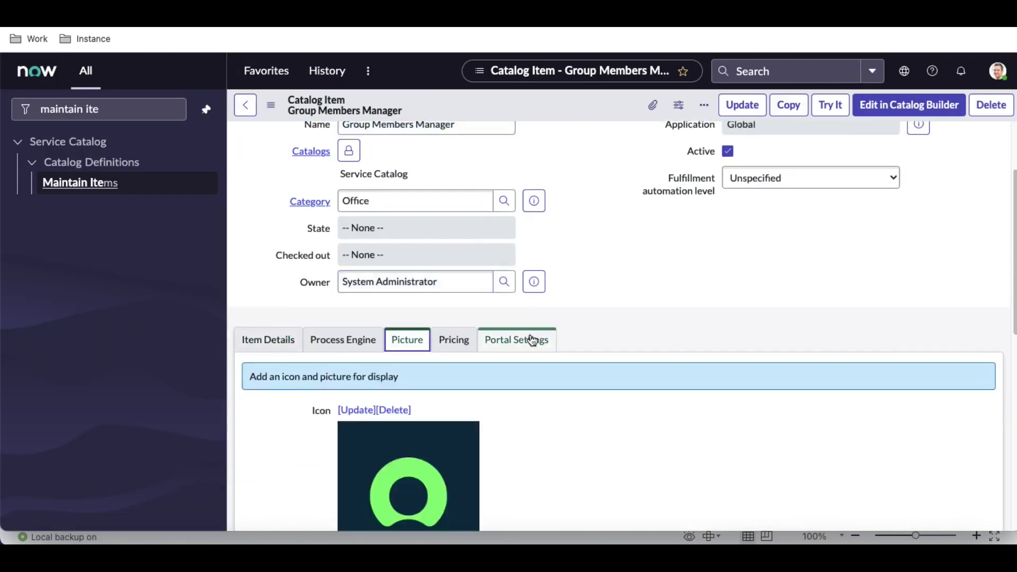
Open the Group Members Manager item from the portal search results and review its name, short description and description
{"action": "scroll", "coordinate": [462, 338], "scroll_direction": "down", "scroll_amount": 5}
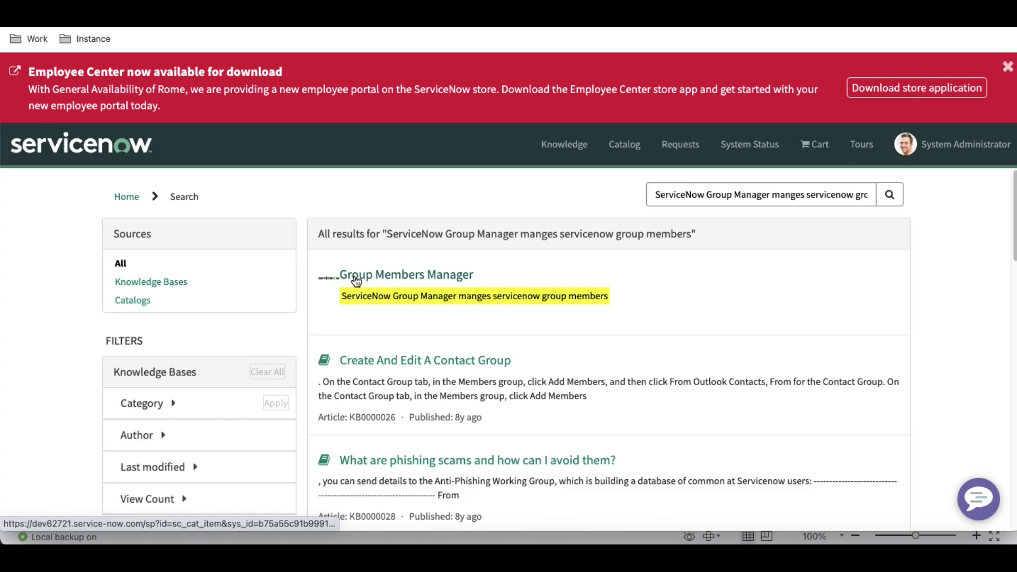
{"action": "left_click", "coordinate": [356, 281]}
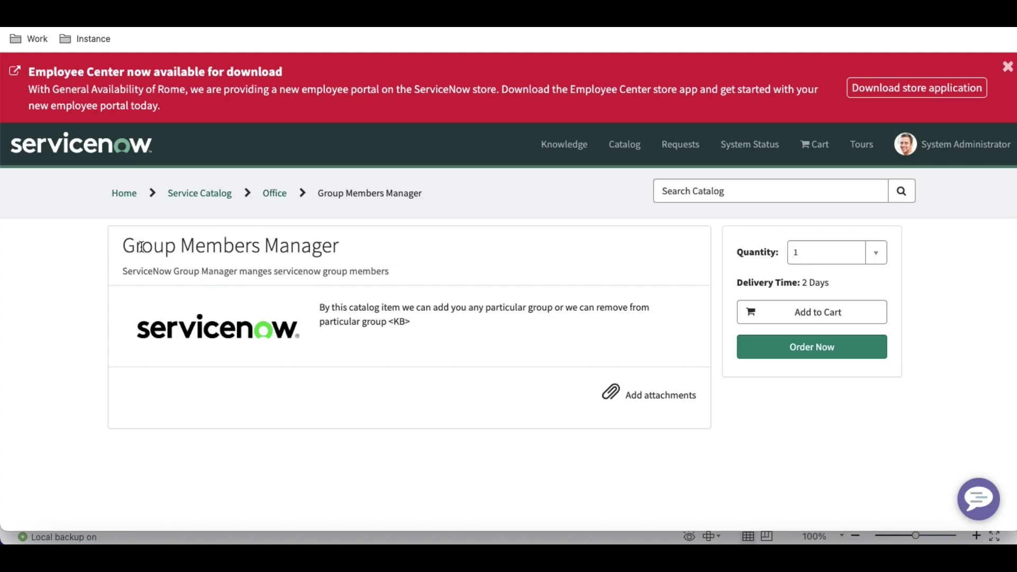
{"action": "left_click_drag", "start_coordinate": [125, 245], "coordinate": [336, 244]}
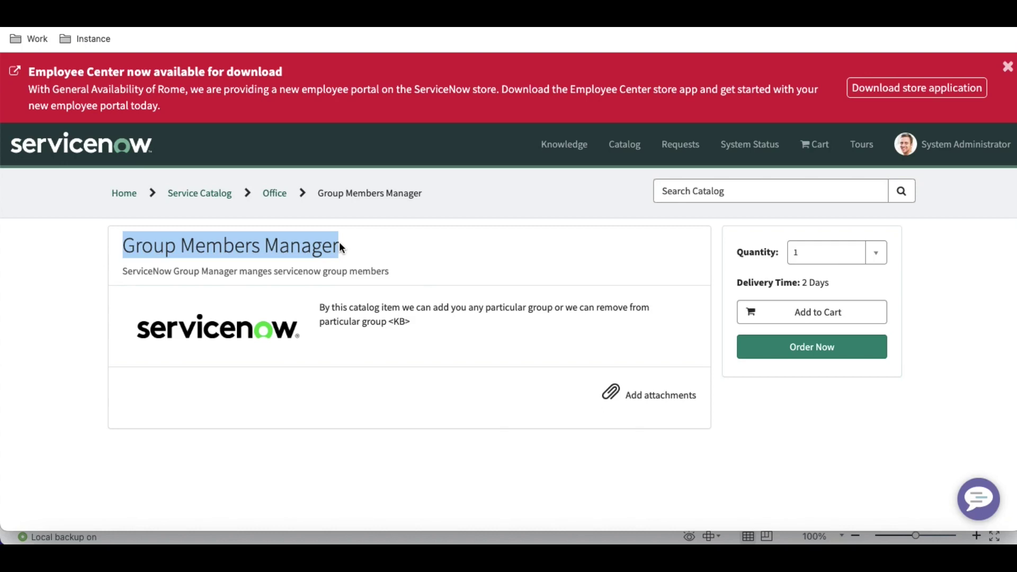
{"action": "left_click_drag", "start_coordinate": [406, 272], "coordinate": [124, 271]}
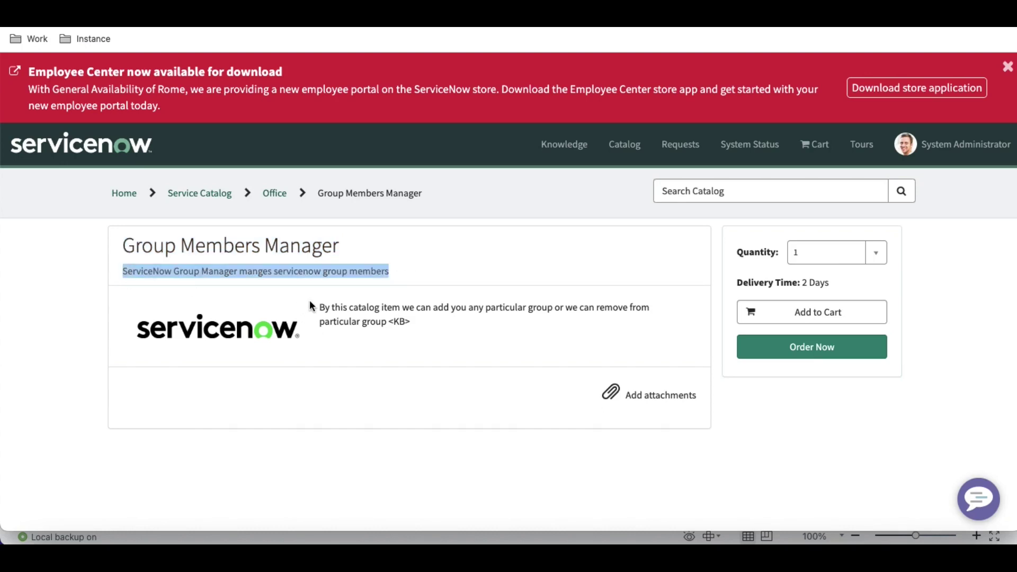
{"action": "left_click_drag", "start_coordinate": [318, 308], "coordinate": [380, 337]}
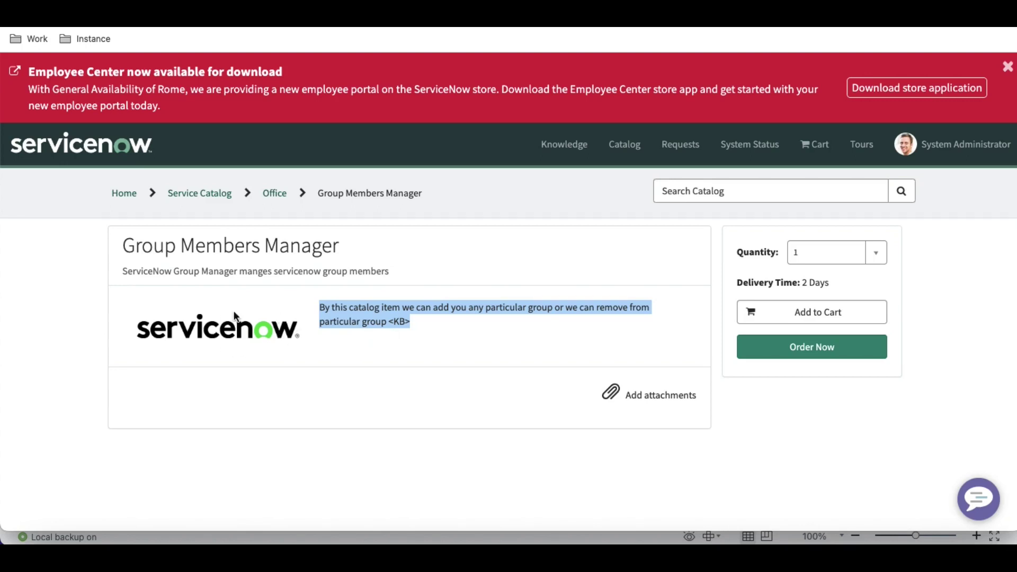
Compare the picture in the catalog item record with the one on the portal item page
{"action": "left_click", "coordinate": [153, 24]}
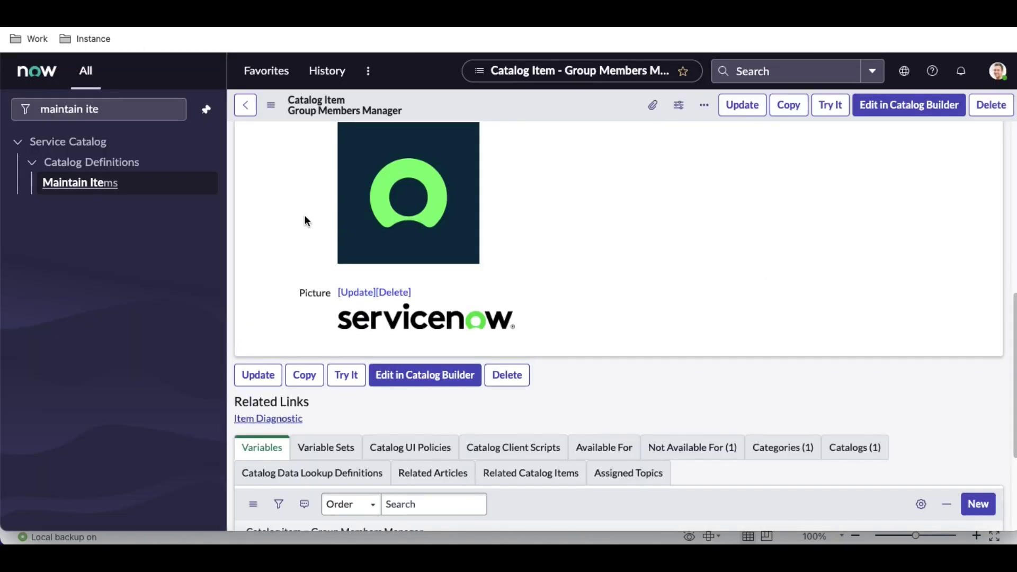
{"action": "scroll", "coordinate": [305, 218], "scroll_direction": "up", "scroll_amount": 1}
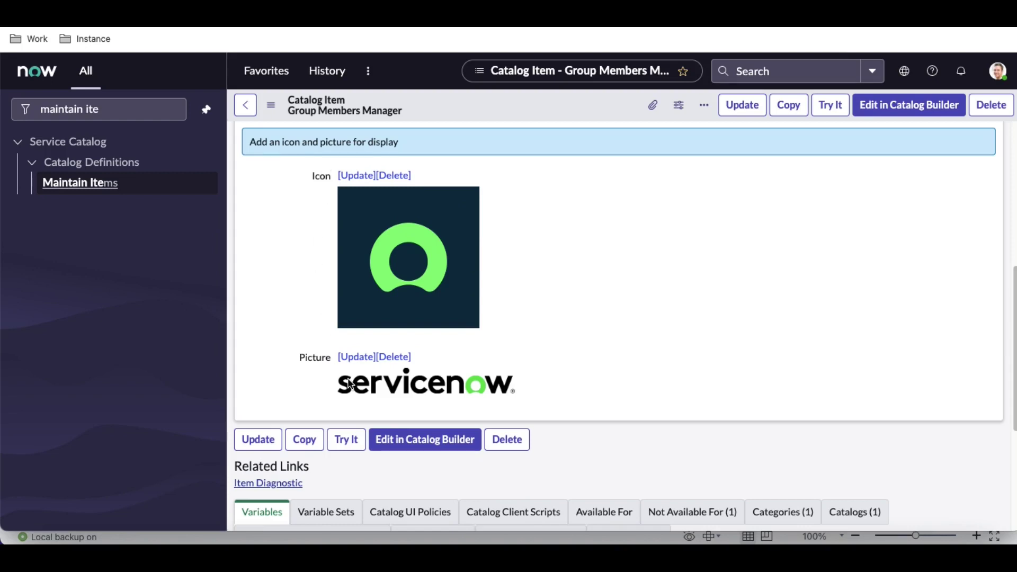
{"action": "left_click", "coordinate": [152, 24]}
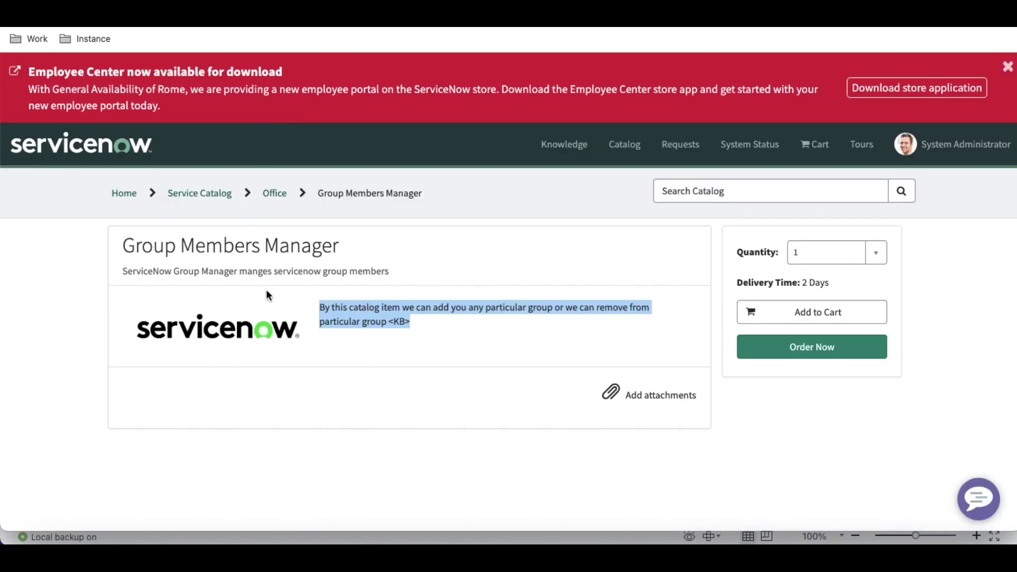
{"action": "key", "text": "ctrl+Tab"}
{"action": "scroll", "coordinate": [325, 224], "scroll_direction": "down", "scroll_amount": 1}
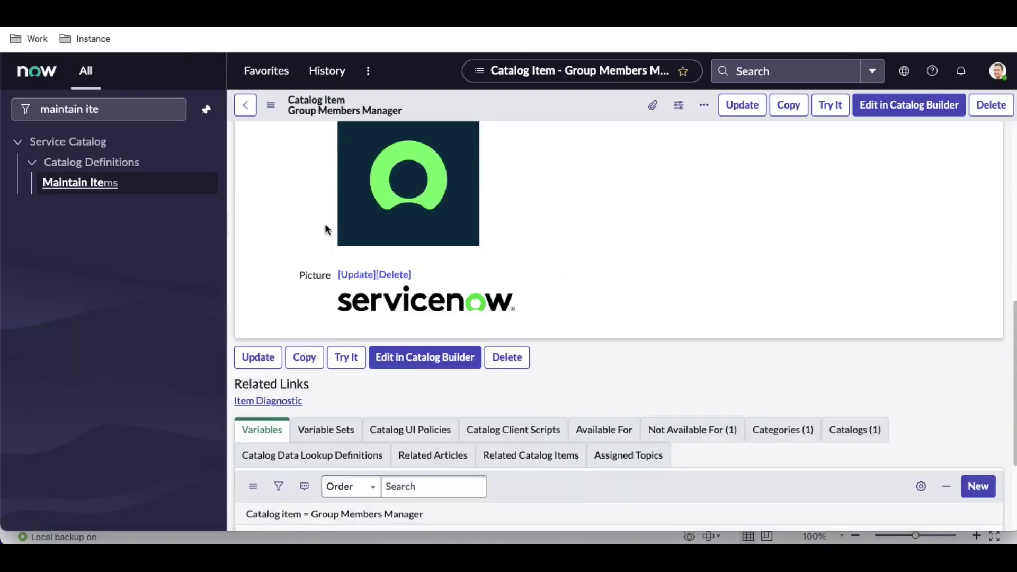
Compare the Short description in the record's item details with the text under the item's name in the portal
{"action": "scroll", "coordinate": [326, 223], "scroll_direction": "up", "scroll_amount": 5}
{"action": "left_click", "coordinate": [273, 344]}
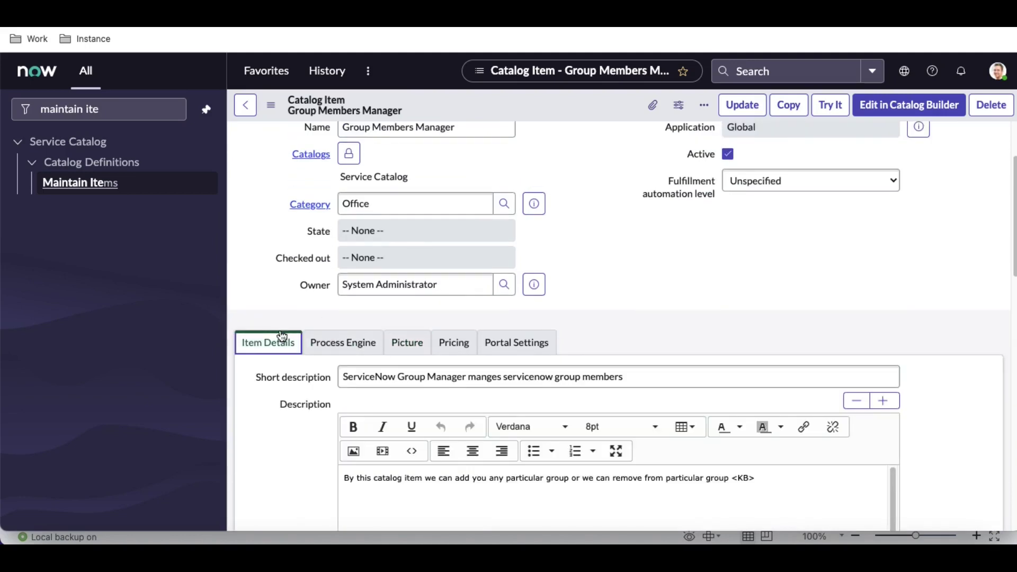
{"action": "scroll", "coordinate": [283, 327], "scroll_direction": "down", "scroll_amount": 2}
{"action": "key", "text": "ctrl+Tab"}
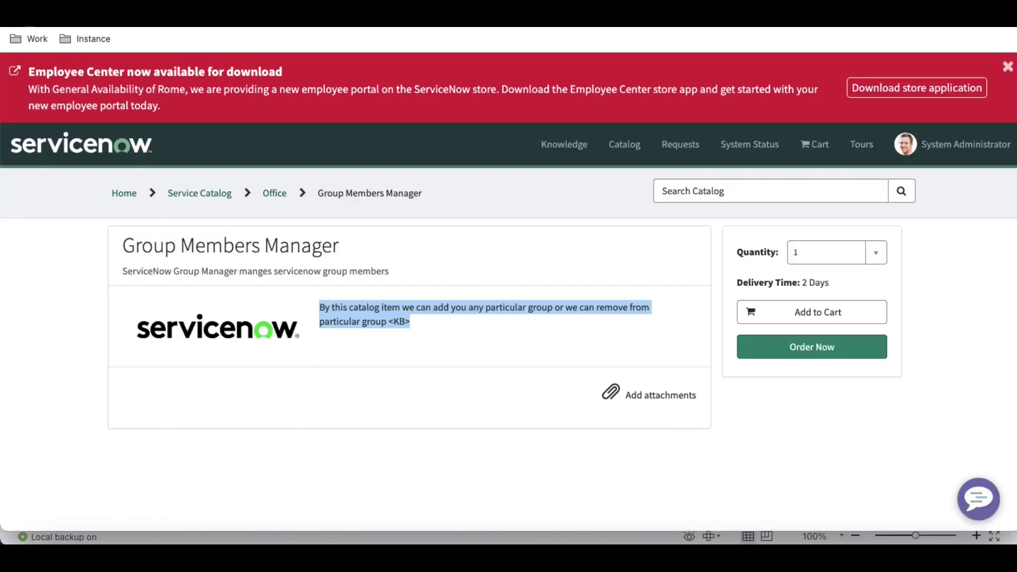
{"action": "left_click_drag", "start_coordinate": [116, 271], "coordinate": [300, 277]}
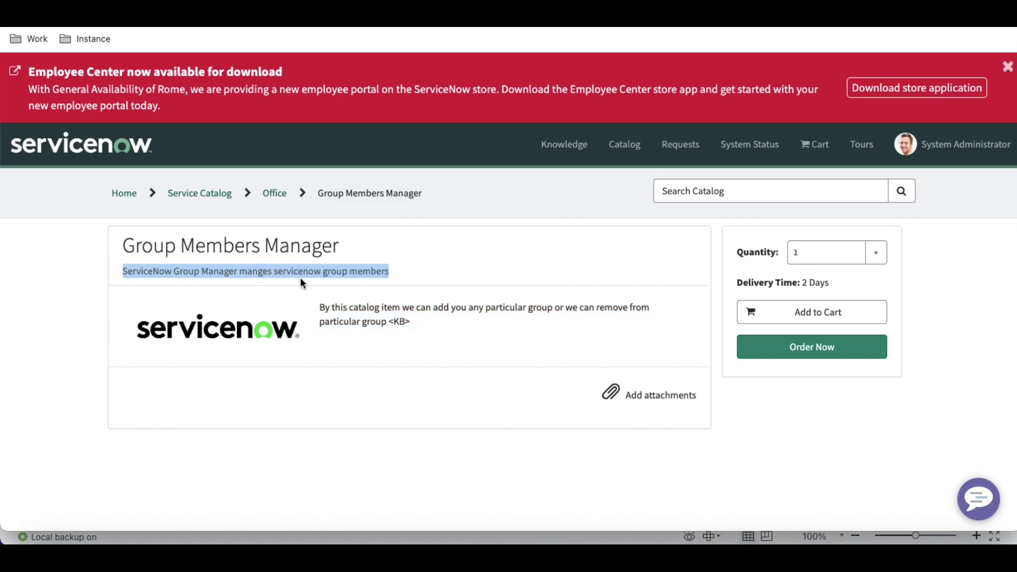
{"action": "key", "text": "ctrl+Tab"}
Review the Name, Catalogs and Category fields in the Group Members Manager record, then return to the portal item page
{"action": "scroll", "coordinate": [300, 141], "scroll_direction": "up", "scroll_amount": 5}
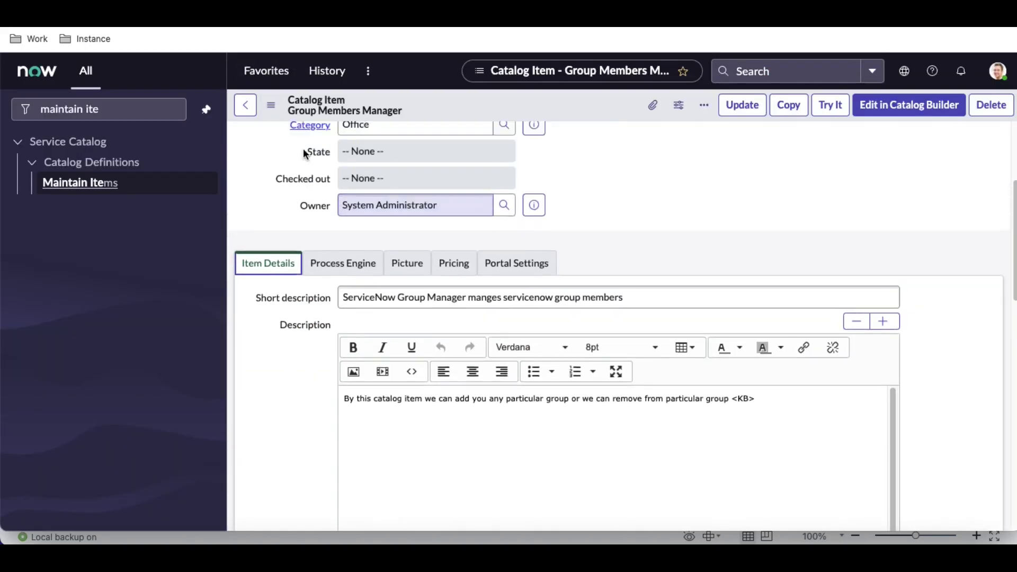
{"action": "scroll", "coordinate": [318, 403], "scroll_direction": "down", "scroll_amount": 1}
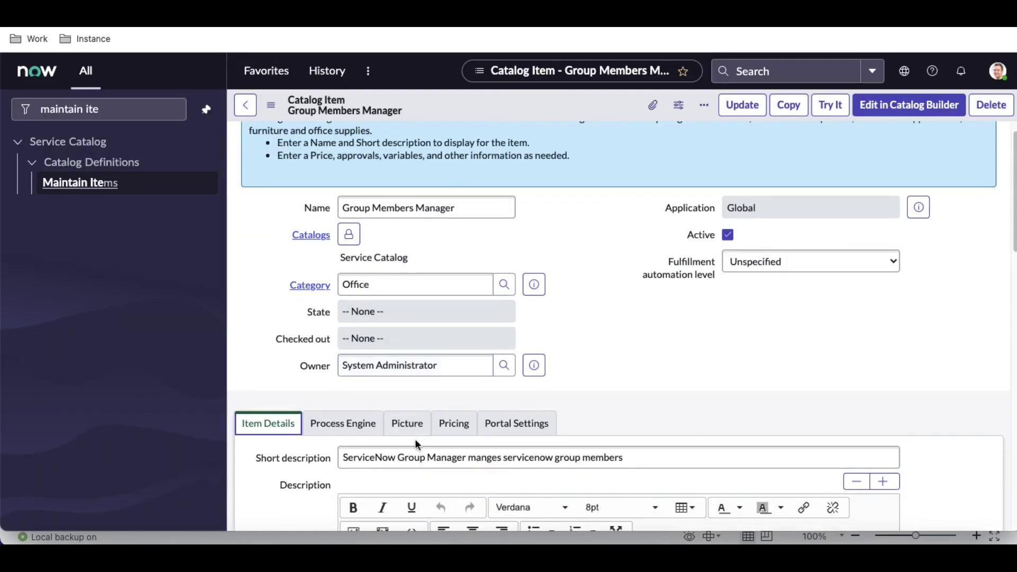
{"action": "left_click", "coordinate": [432, 212]}
{"action": "key", "text": "super+a"}
{"action": "key", "text": "ctrl+Tab"}
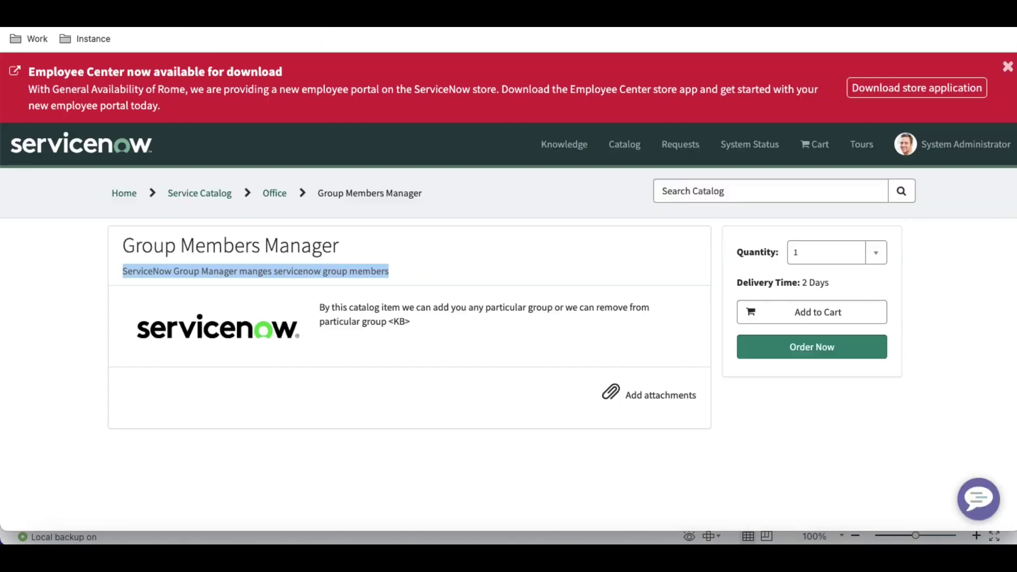
Browse the Office category in the portal catalog and reopen the Group Members Manager item
{"action": "left_click", "coordinate": [279, 194]}
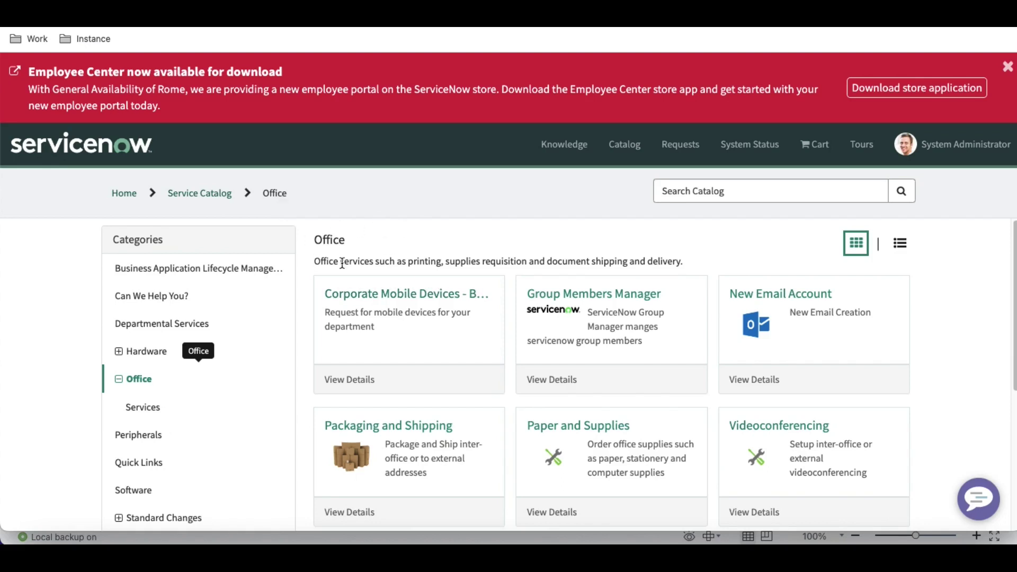
{"action": "scroll", "coordinate": [392, 361], "scroll_direction": "down", "scroll_amount": 5}
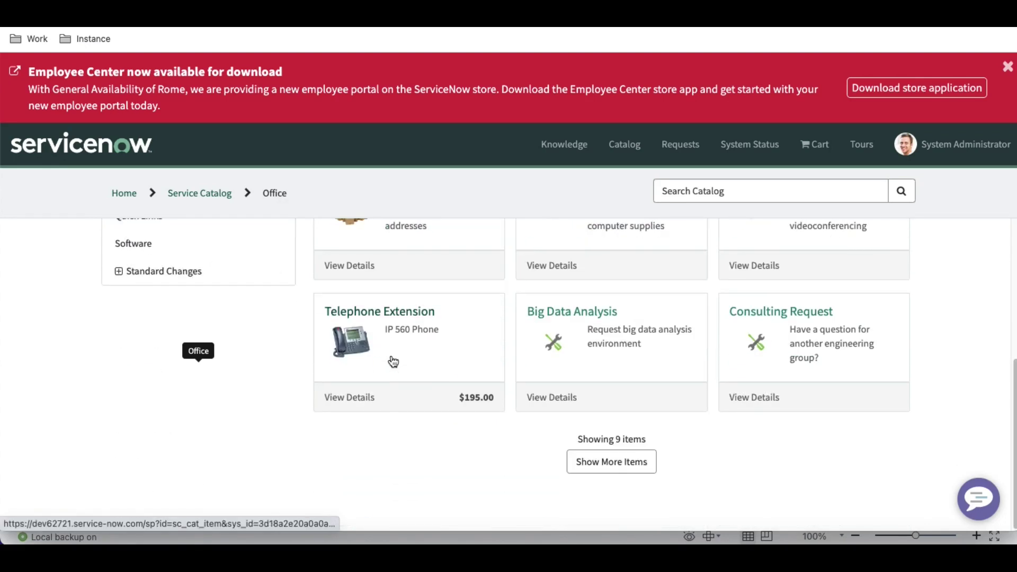
{"action": "scroll", "coordinate": [488, 356], "scroll_direction": "up", "scroll_amount": 5}
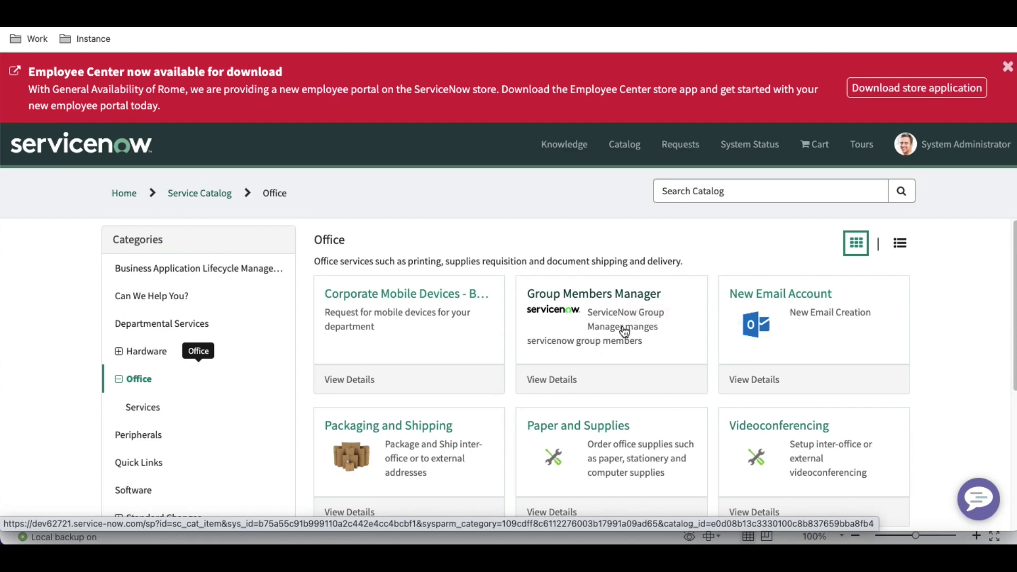
{"action": "left_click", "coordinate": [552, 317]}
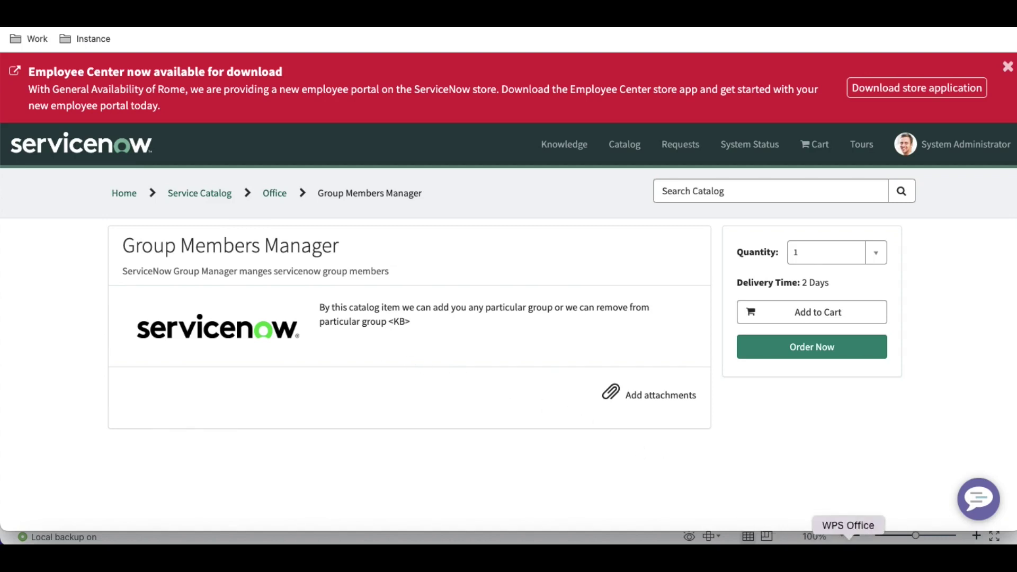
Check the requirements in the WPS Office spreadsheet, then examine the Quantity choices on the portal item page without changing the selection
{"action": "left_click", "coordinate": [848, 554]}
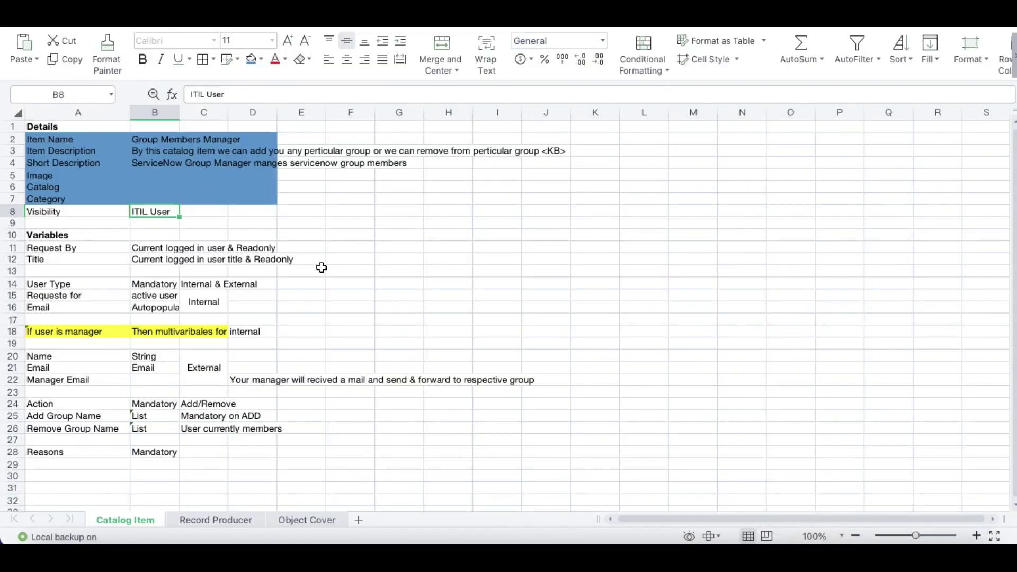
{"action": "left_click", "coordinate": [545, 554]}
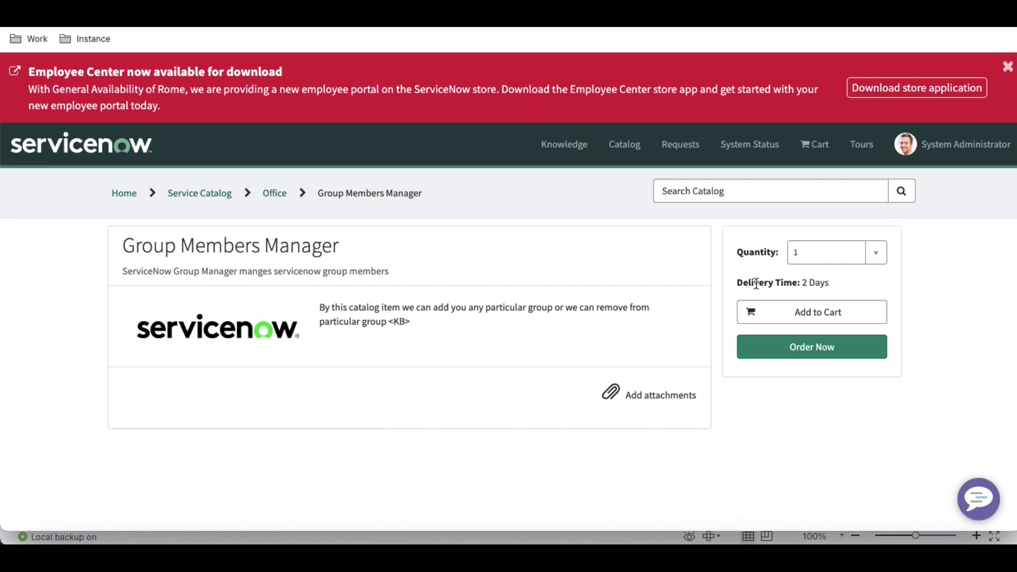
{"action": "left_click", "coordinate": [805, 253]}
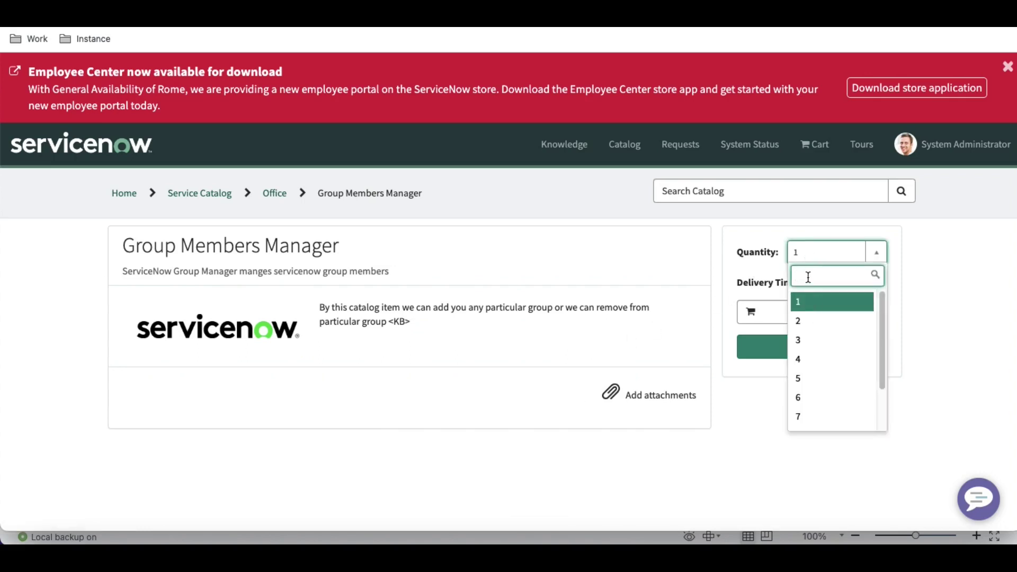
{"action": "scroll", "coordinate": [811, 332], "scroll_direction": "down", "scroll_amount": 2}
{"action": "scroll", "coordinate": [811, 331], "scroll_direction": "up", "scroll_amount": 3}
{"action": "left_click", "coordinate": [903, 316]}
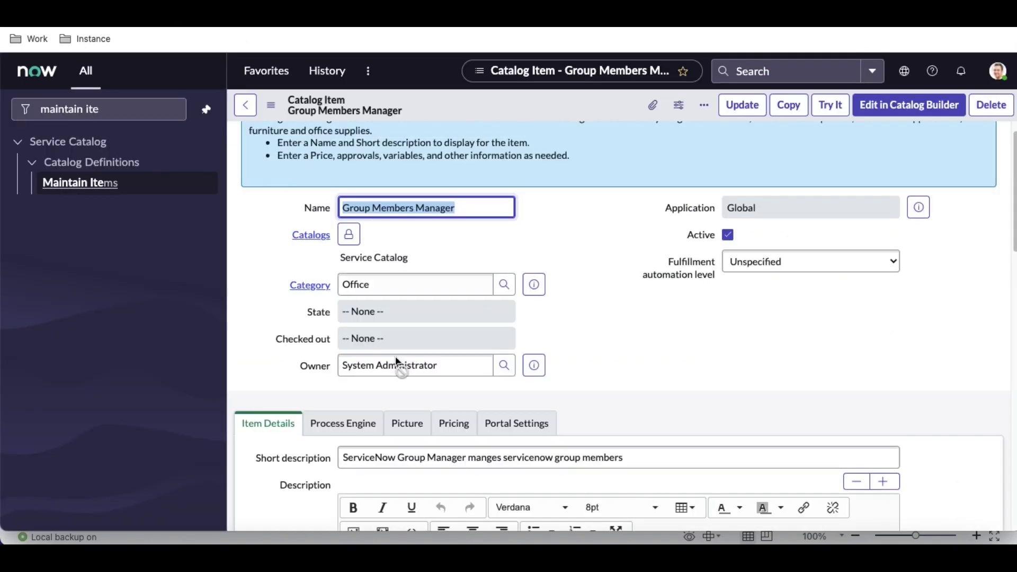
Enable Hide Quantity in the Group Members Manager record's portal settings and save the item
{"action": "left_click", "coordinate": [513, 424]}
{"action": "scroll", "coordinate": [603, 366], "scroll_direction": "down", "scroll_amount": 1}
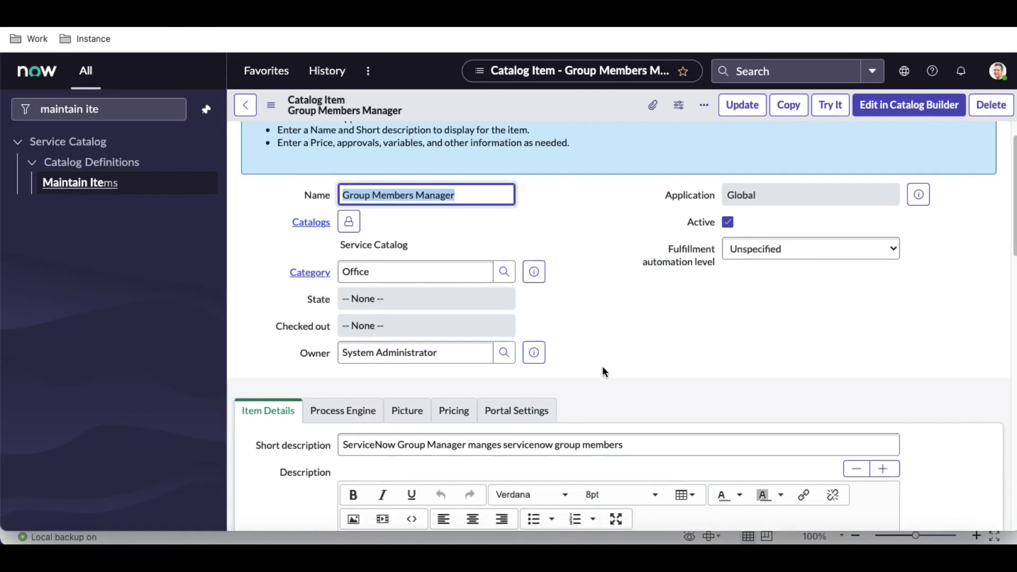
{"action": "scroll", "coordinate": [602, 335], "scroll_direction": "down", "scroll_amount": 3}
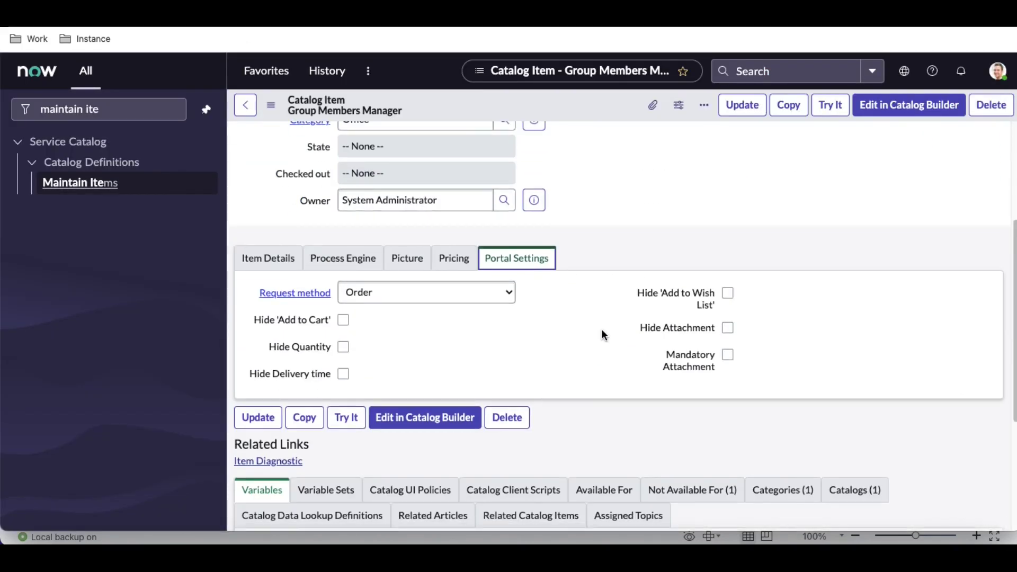
{"action": "left_click", "coordinate": [344, 348]}
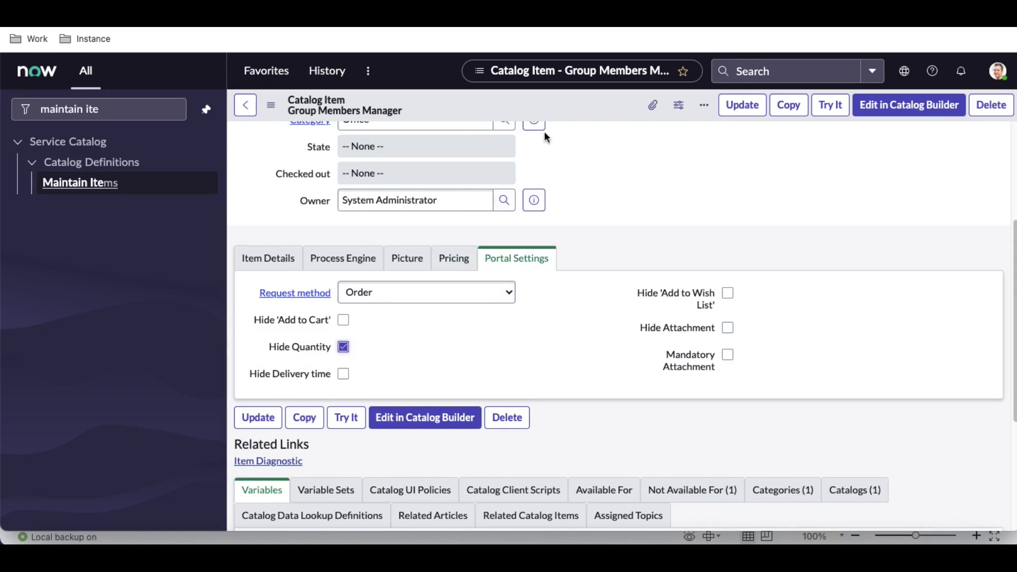
{"action": "right_click", "coordinate": [554, 105]}
{"action": "left_click", "coordinate": [577, 113]}
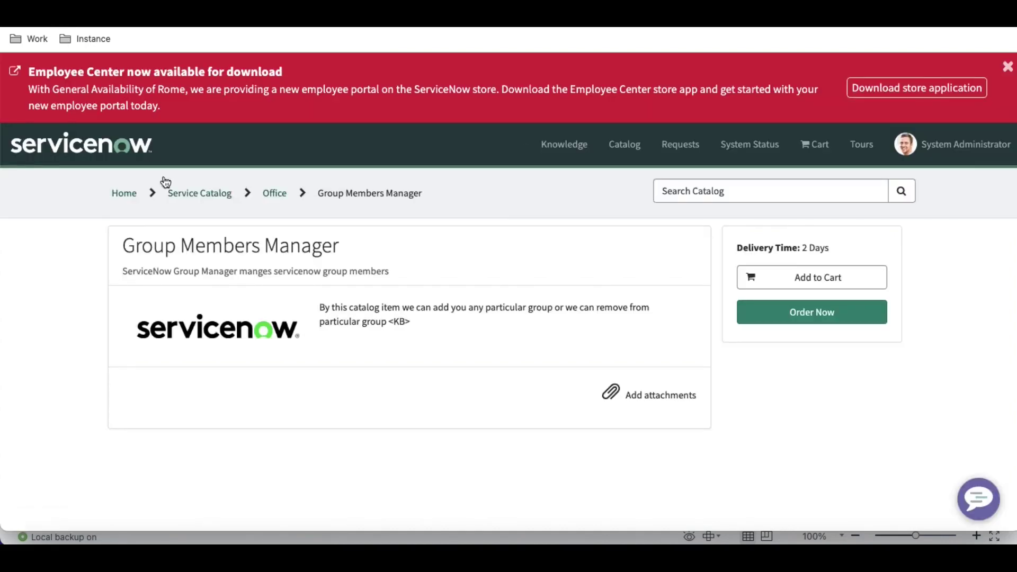
Check the Delivery Time on the portal item page, then enable Hide Delivery time in the record's portal settings and save
{"action": "left_click_drag", "start_coordinate": [736, 248], "coordinate": [826, 248]}
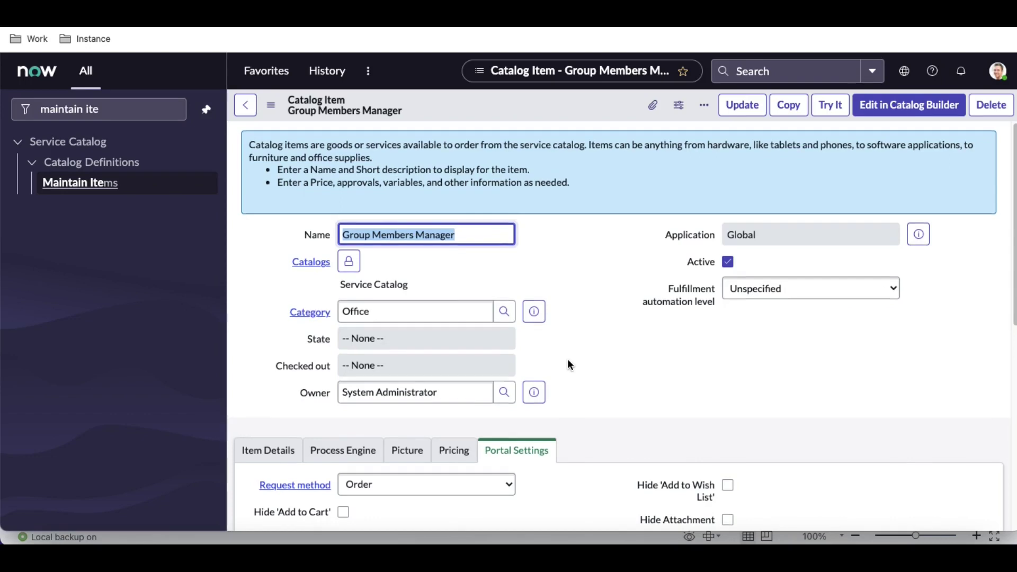
{"action": "scroll", "coordinate": [568, 359], "scroll_direction": "down", "scroll_amount": 1}
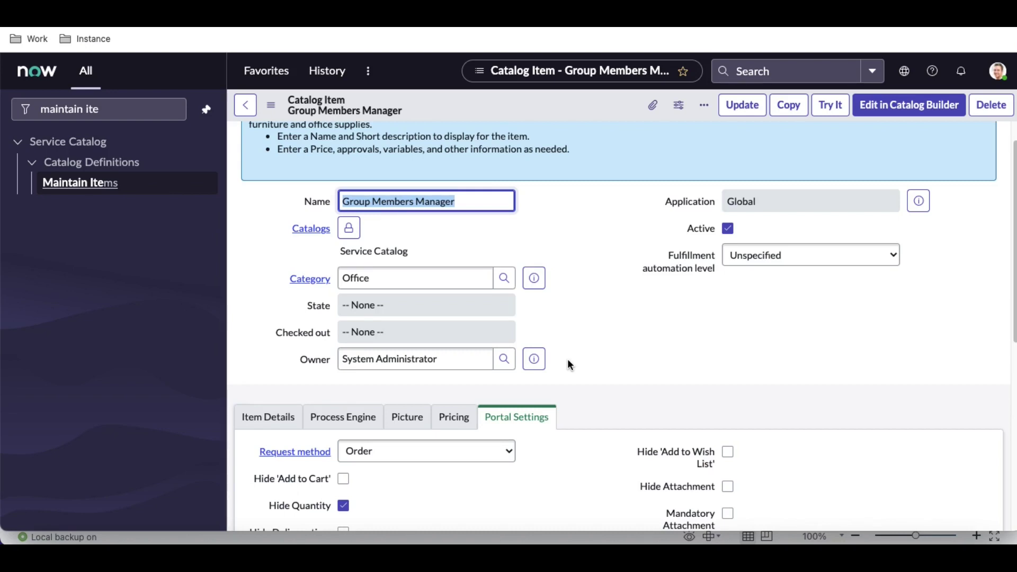
{"action": "scroll", "coordinate": [568, 358], "scroll_direction": "down", "scroll_amount": 1}
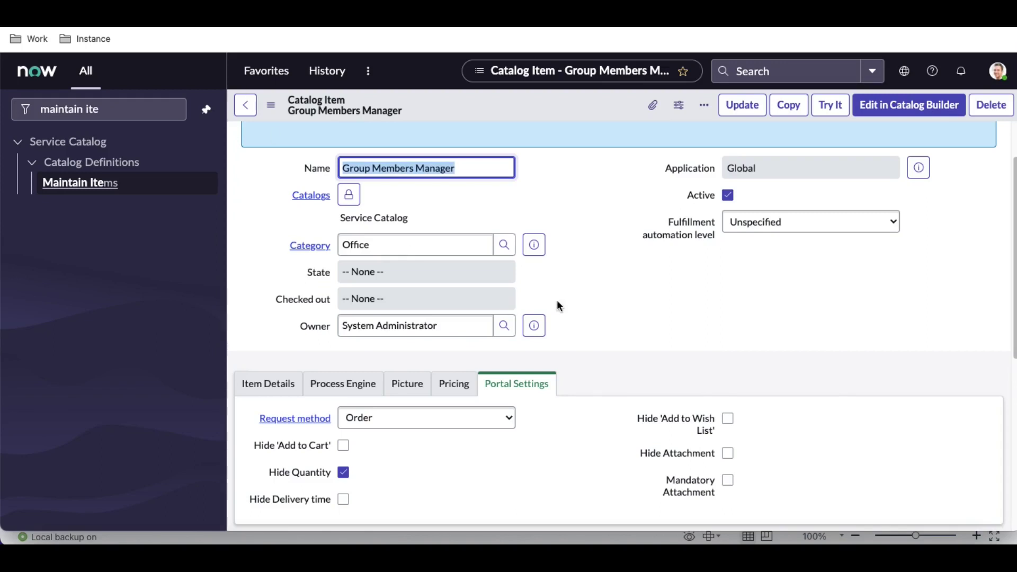
{"action": "scroll", "coordinate": [557, 300], "scroll_direction": "down", "scroll_amount": 5}
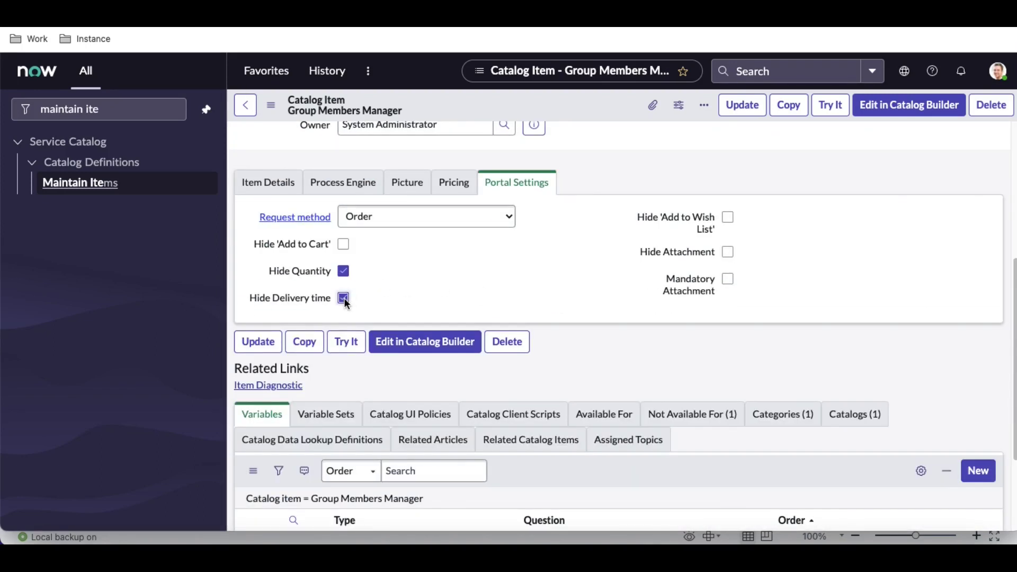
{"action": "right_click", "coordinate": [563, 99]}
{"action": "left_click", "coordinate": [569, 107]}
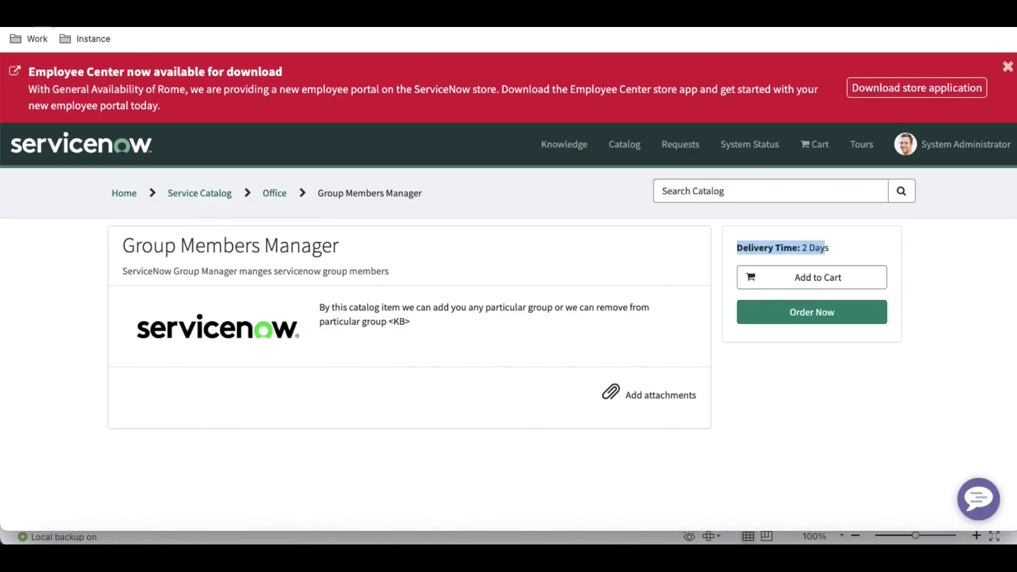
Reload the portal item page, then return to the record and examine the attachment options in its portal settings
{"action": "left_click", "coordinate": [59, 26]}
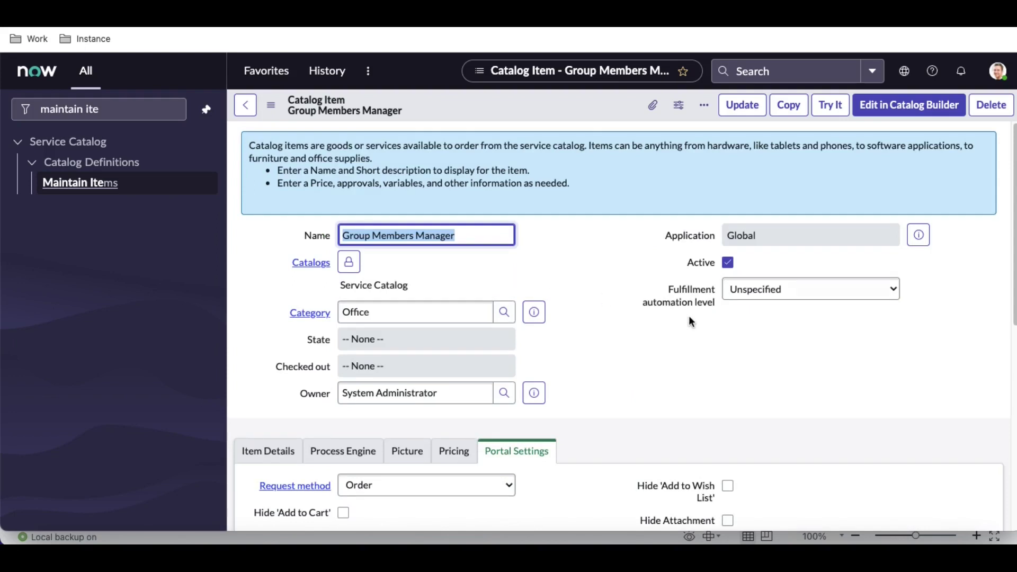
{"action": "scroll", "coordinate": [689, 321], "scroll_direction": "down", "scroll_amount": 5}
{"action": "scroll", "coordinate": [689, 321], "scroll_direction": "up", "scroll_amount": 2}
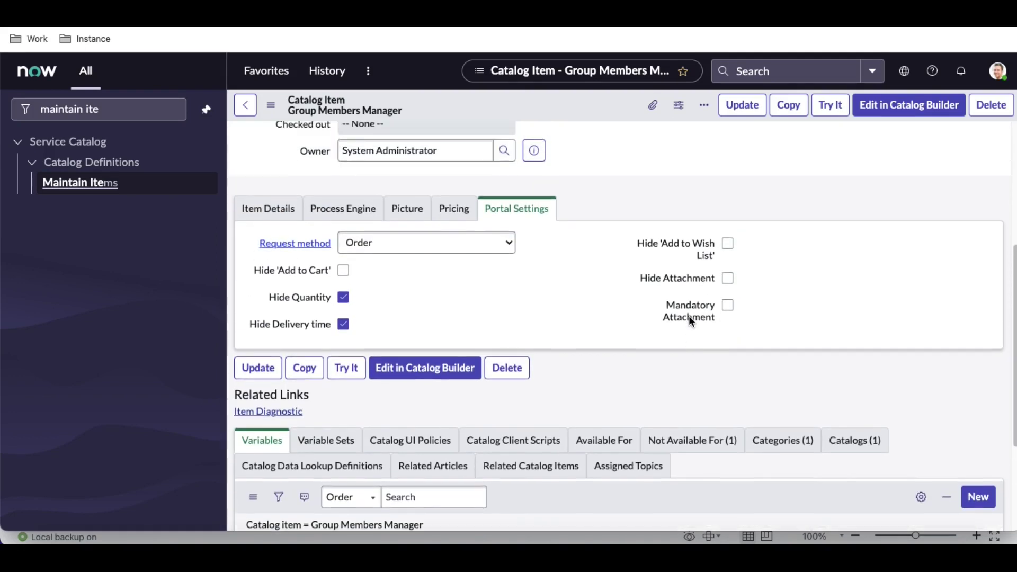
{"action": "scroll", "coordinate": [718, 337], "scroll_direction": "up", "scroll_amount": 1}
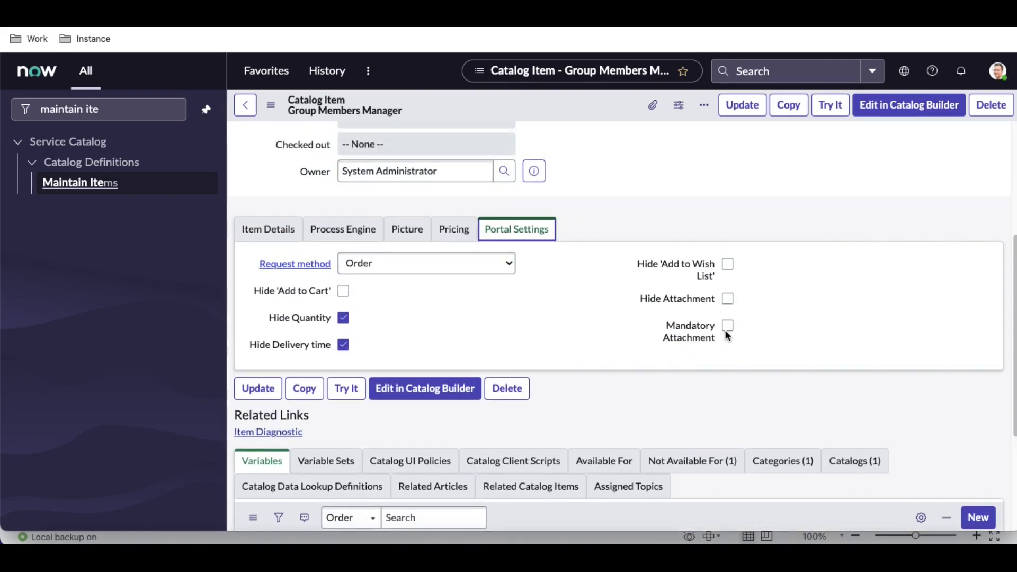
Enable Mandatory Attachment in the record's portal settings, save the item, and try ordering it from the reloaded portal page without an attachment
{"action": "left_click", "coordinate": [727, 326]}
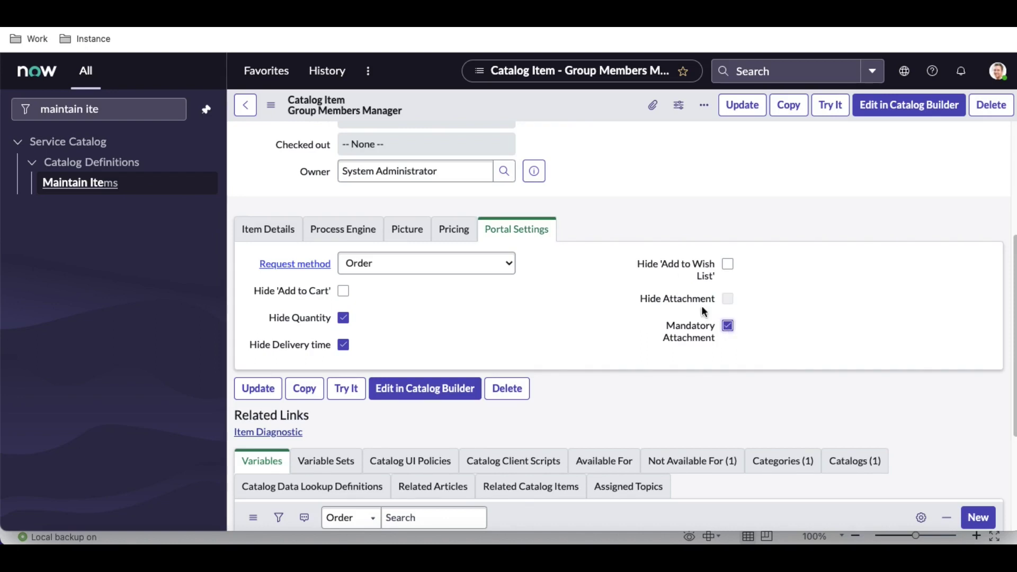
{"action": "right_click", "coordinate": [552, 105]}
{"action": "left_click", "coordinate": [562, 116]}
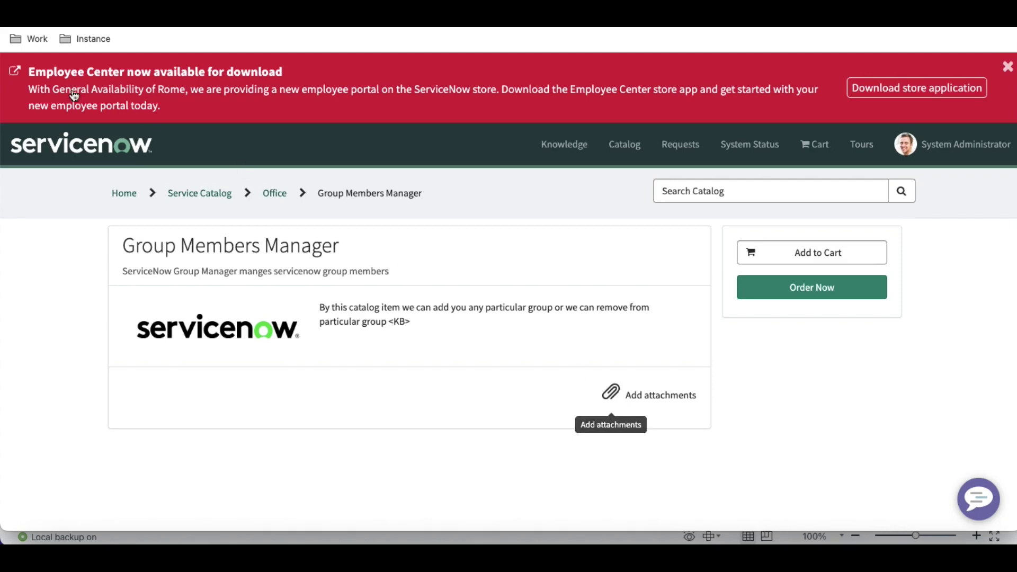
{"action": "key", "text": "F5"}
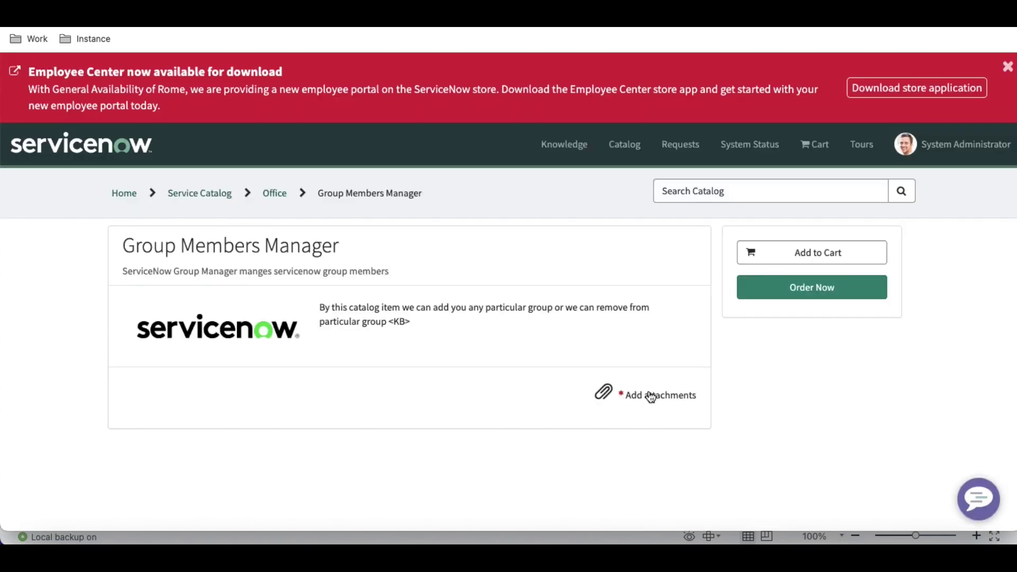
{"action": "left_click", "coordinate": [775, 292]}
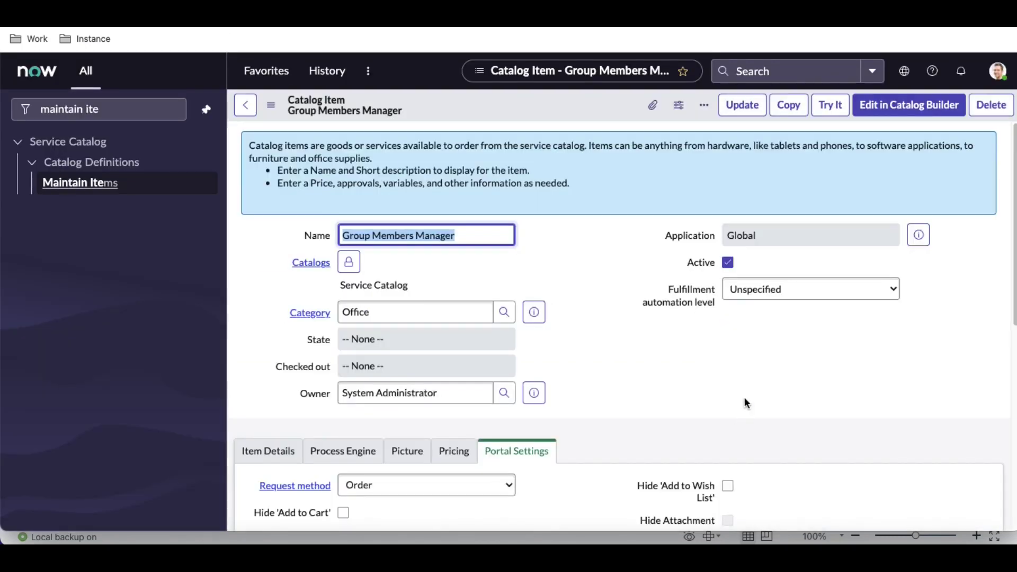
Set the record's Request method to Request, save the item, and check the reloaded portal item page
{"action": "scroll", "coordinate": [745, 397], "scroll_direction": "down", "scroll_amount": 5}
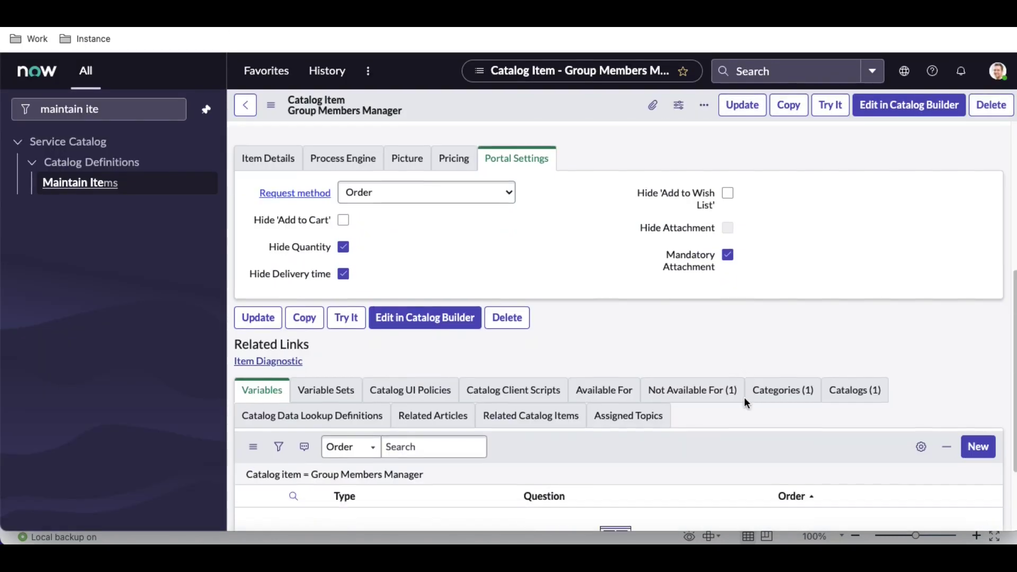
{"action": "scroll", "coordinate": [536, 329], "scroll_direction": "up", "scroll_amount": 1}
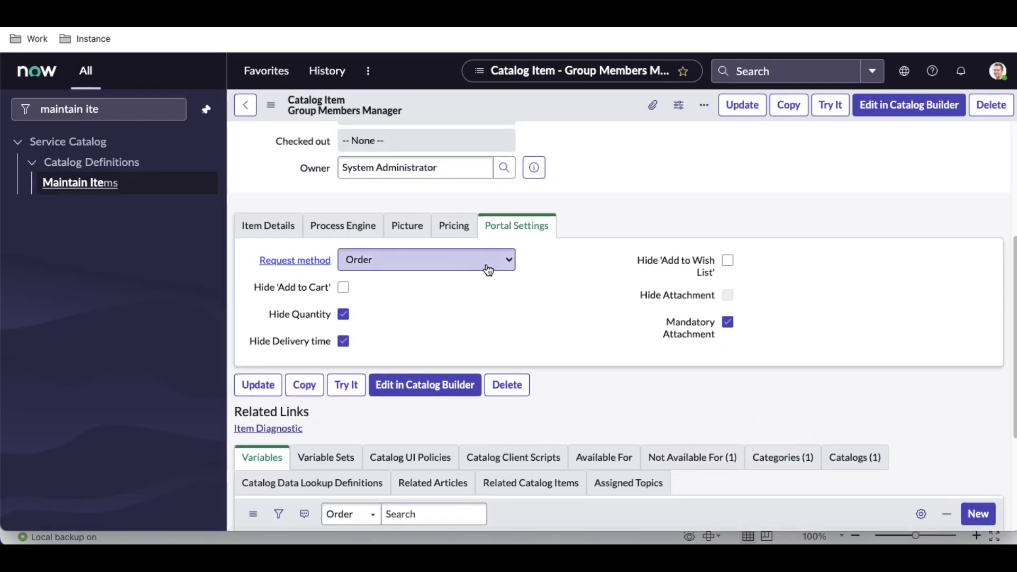
{"action": "left_click", "coordinate": [489, 271]}
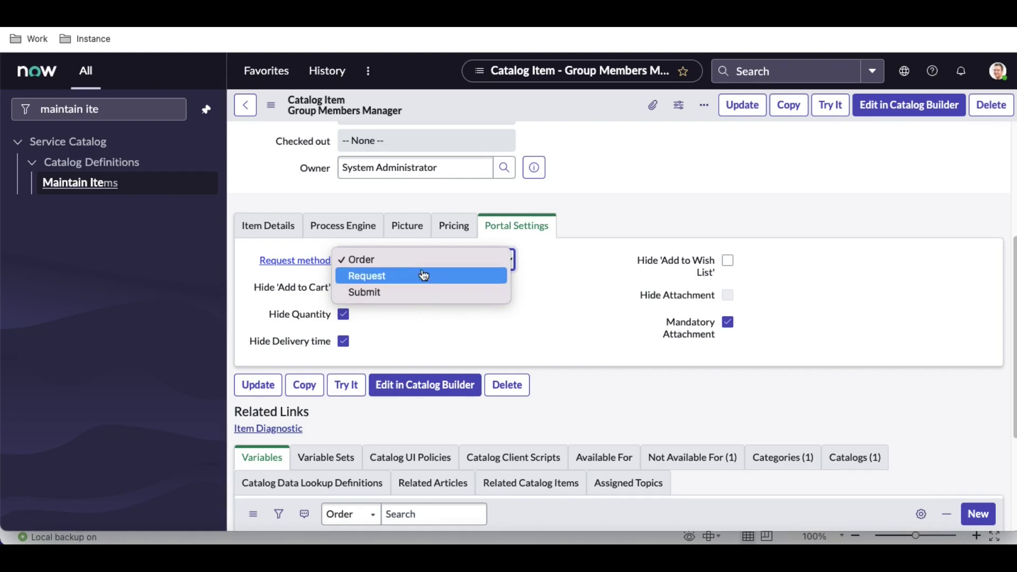
{"action": "key", "text": "Escape"}
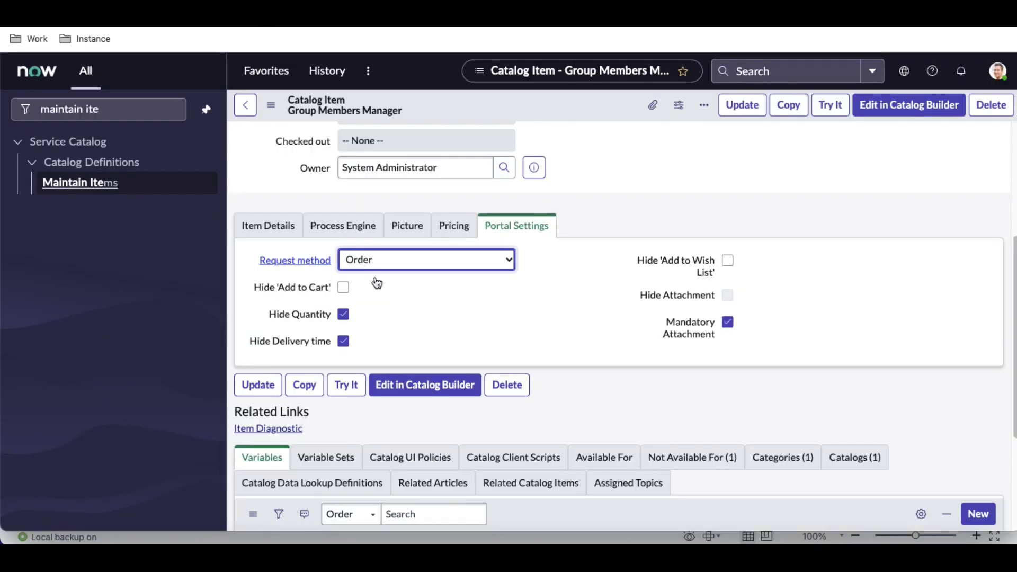
{"action": "left_click", "coordinate": [388, 261]}
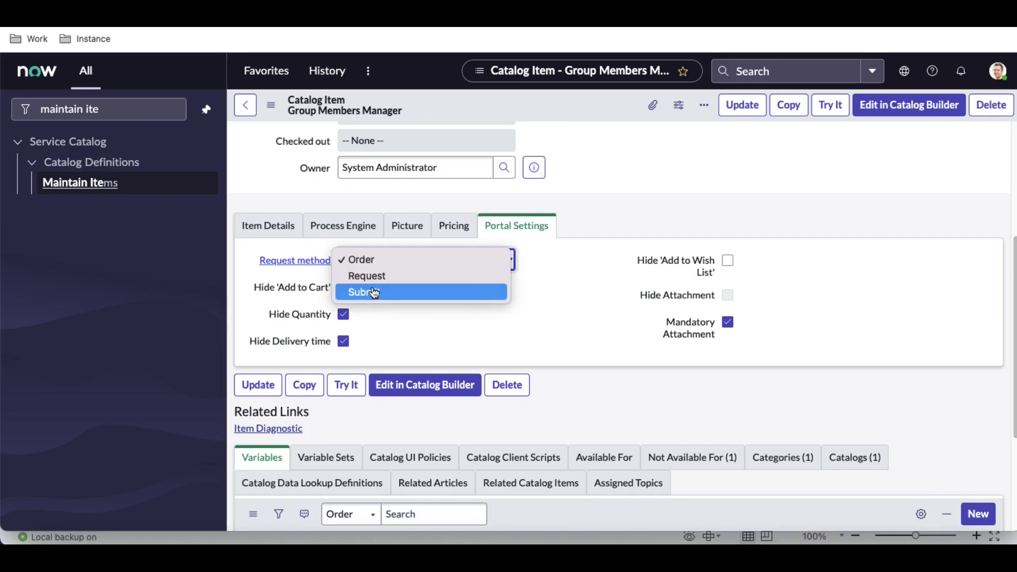
{"action": "left_click", "coordinate": [373, 278]}
{"action": "right_click", "coordinate": [539, 105]}
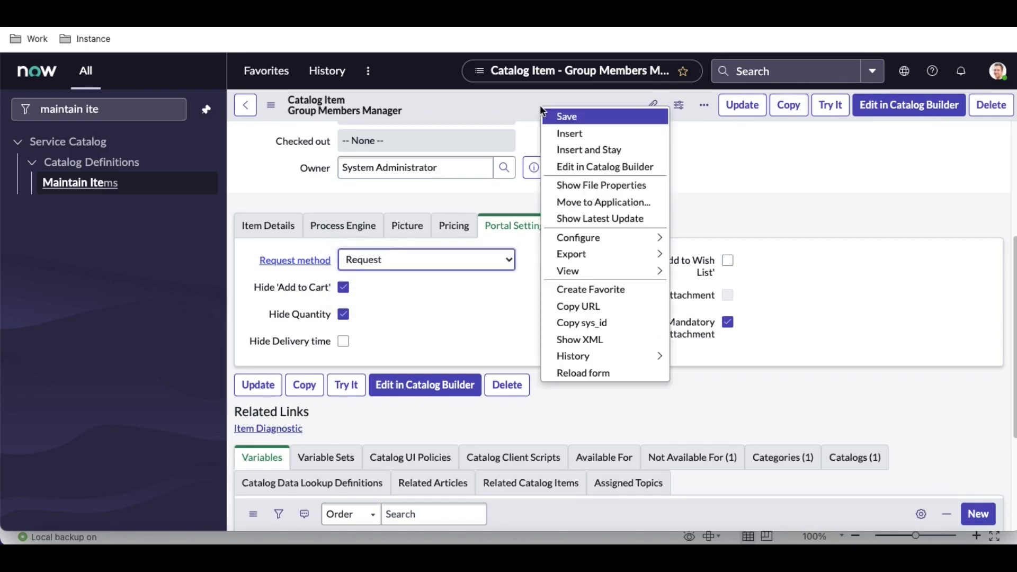
{"action": "left_click", "coordinate": [549, 114]}
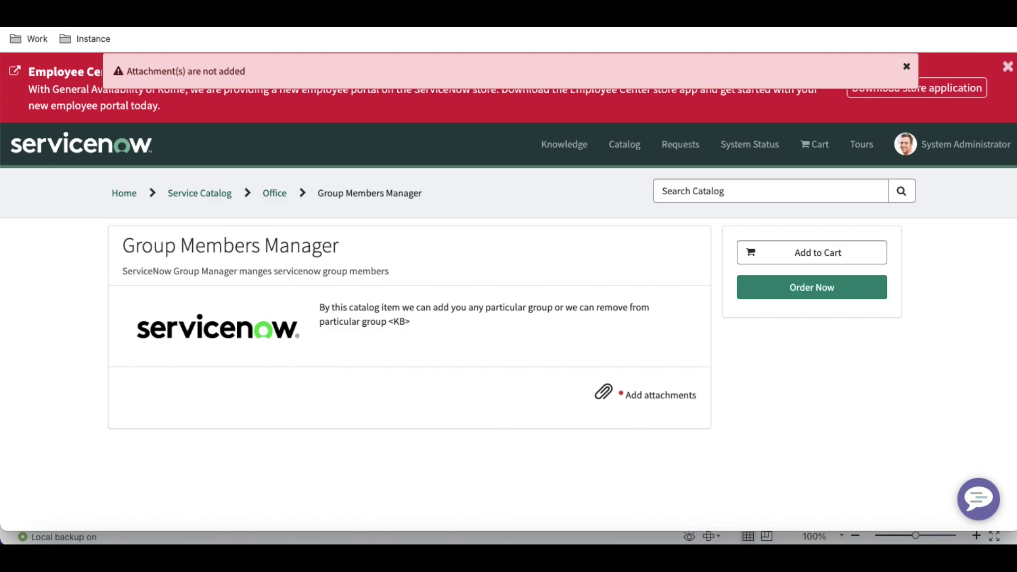
{"action": "left_click", "coordinate": [63, 27]}
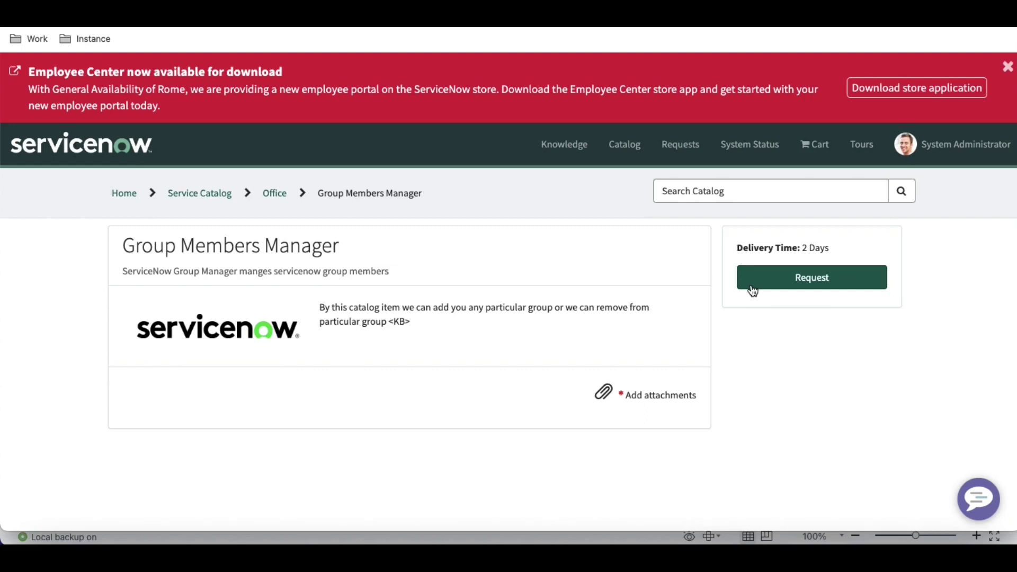
Set the record's Request method to Submit, save the item, and check the reloaded portal item page
{"action": "key", "text": "ctrl+Tab"}
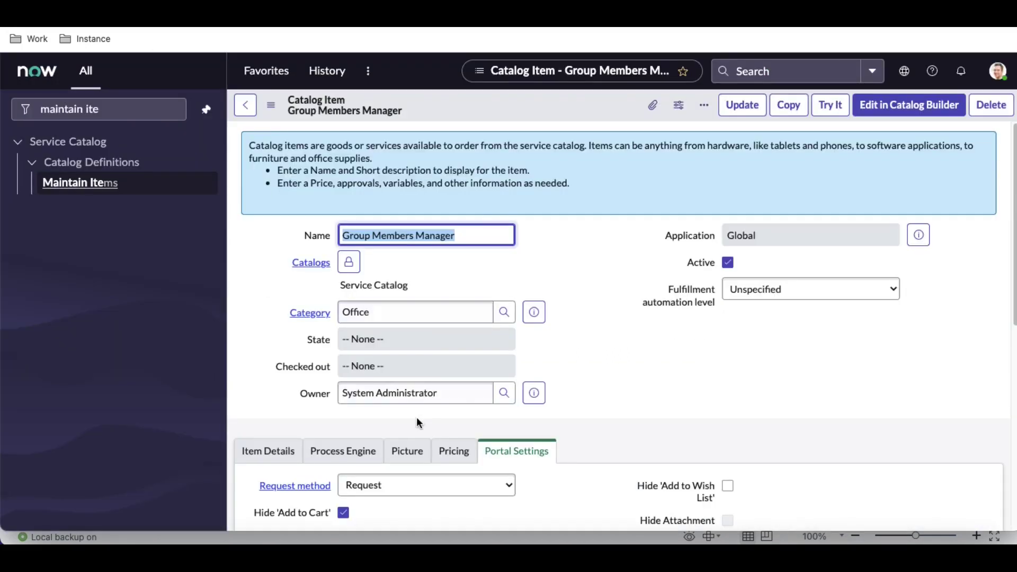
{"action": "scroll", "coordinate": [415, 416], "scroll_direction": "down", "scroll_amount": 3}
{"action": "left_click", "coordinate": [409, 350]}
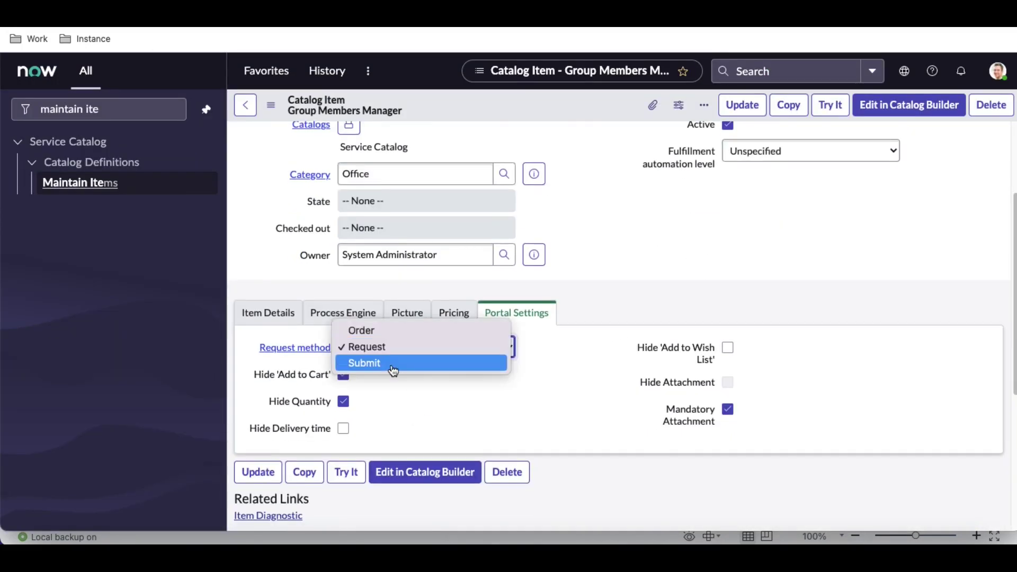
{"action": "left_click", "coordinate": [392, 368]}
{"action": "right_click", "coordinate": [504, 104]}
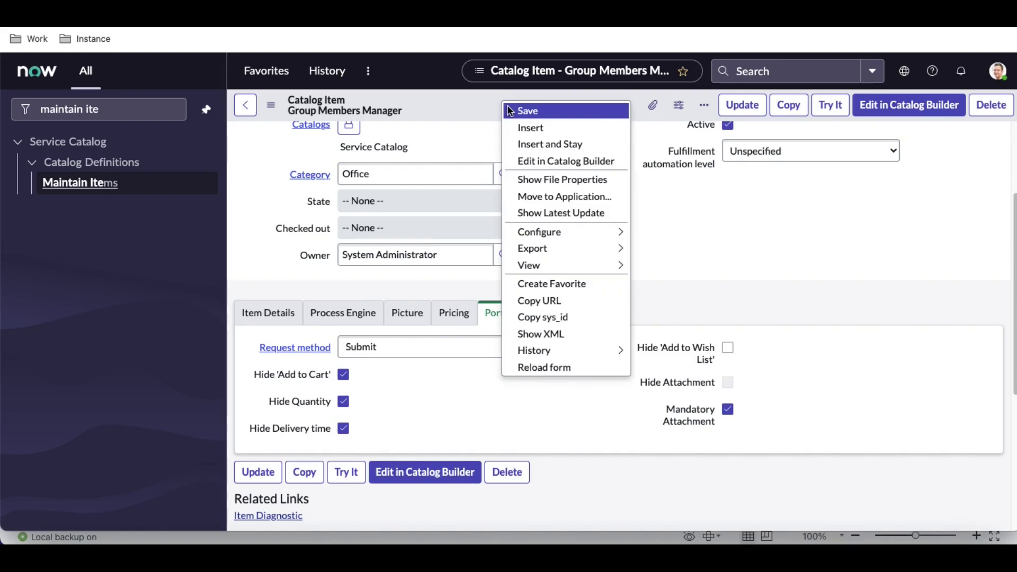
{"action": "left_click", "coordinate": [510, 111]}
{"action": "key", "text": "ctrl+Tab"}
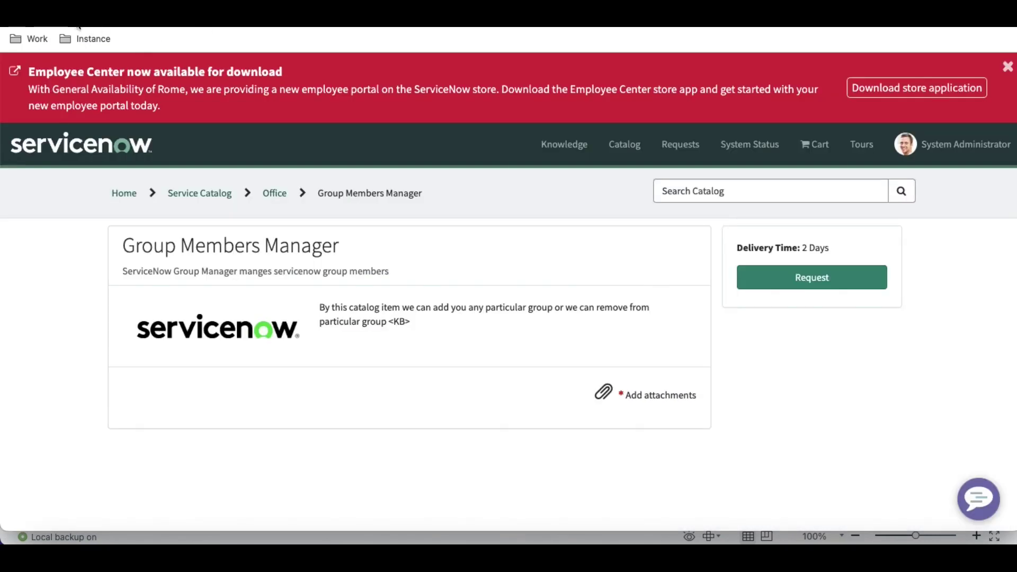
{"action": "key", "text": "super+r"}
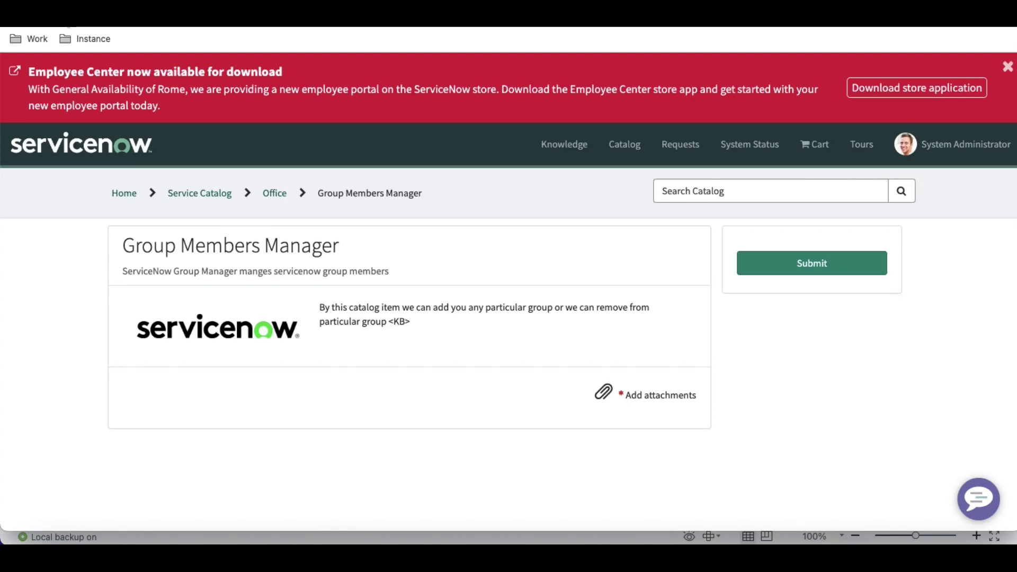
Switch to the WPS Office spreadsheet and apply the current fill color to the Catalog Item cell A4 on the Object Cover sheet
{"action": "left_click", "coordinate": [848, 554]}
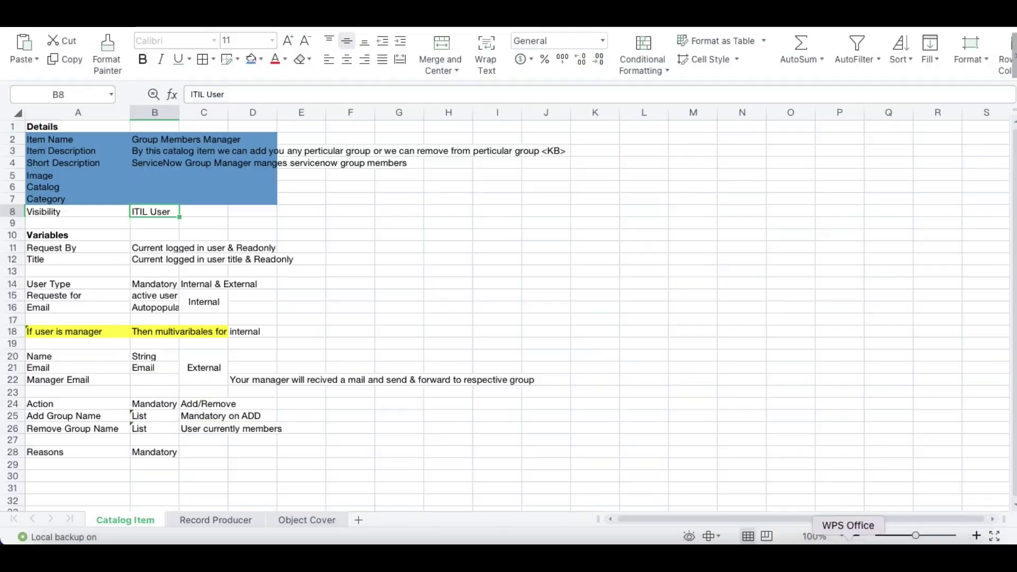
{"action": "left_click", "coordinate": [296, 527]}
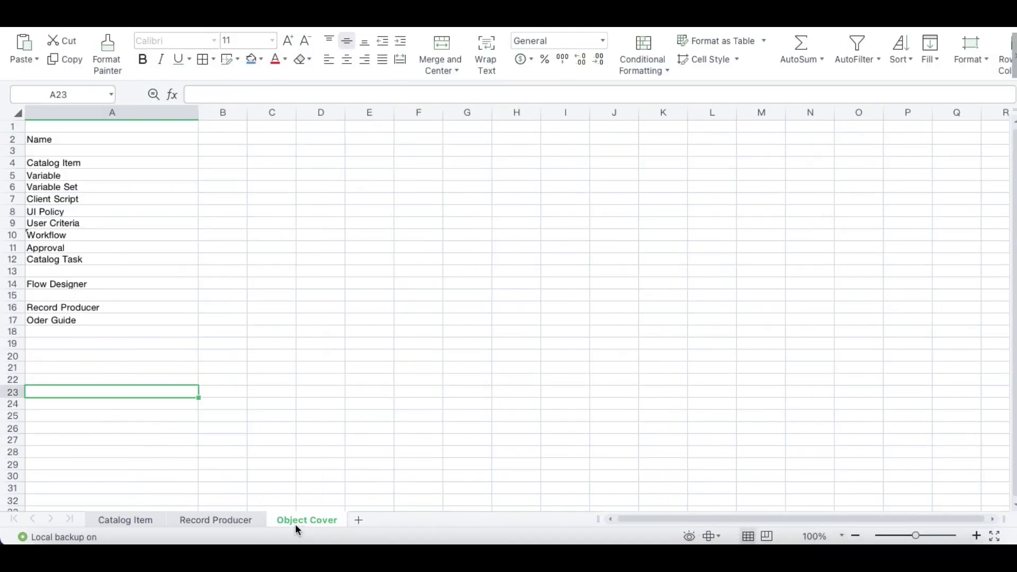
{"action": "left_click", "coordinate": [109, 168]}
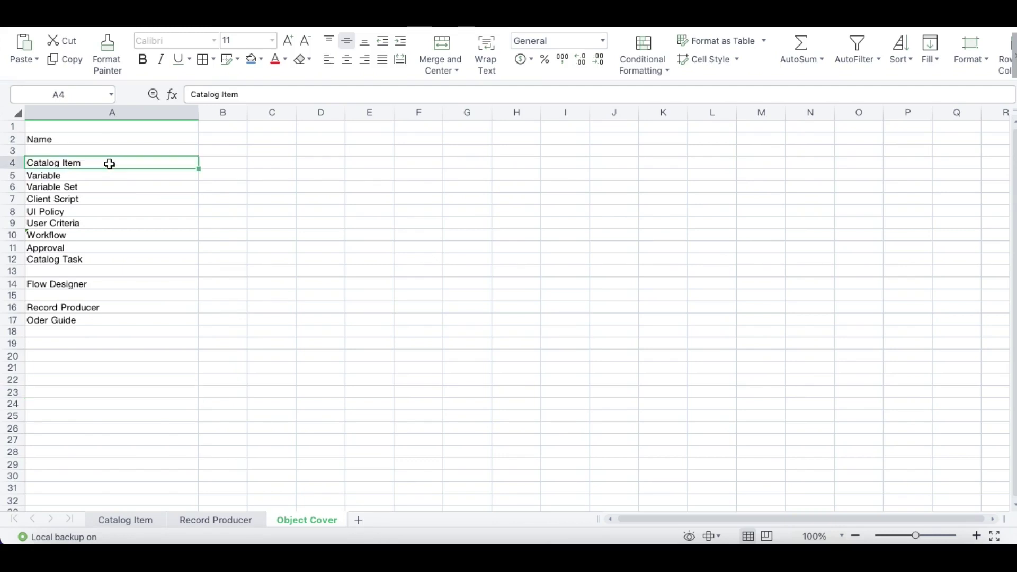
{"action": "left_click", "coordinate": [251, 59]}
Return to Google Chrome and examine the pricing settings in the Group Members Manager record
{"action": "left_click", "coordinate": [548, 540]}
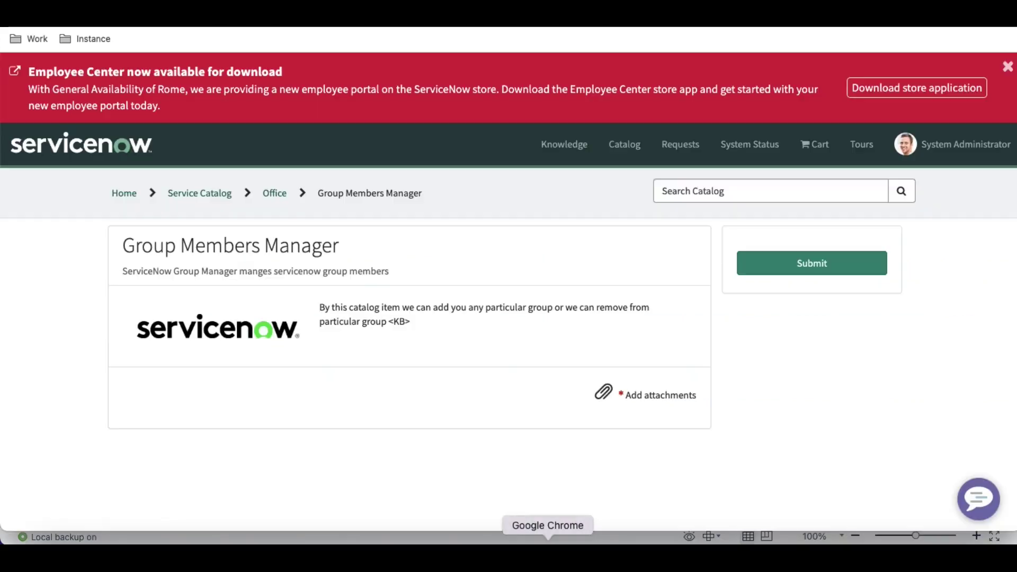
{"action": "key", "text": "ctrl+Tab"}
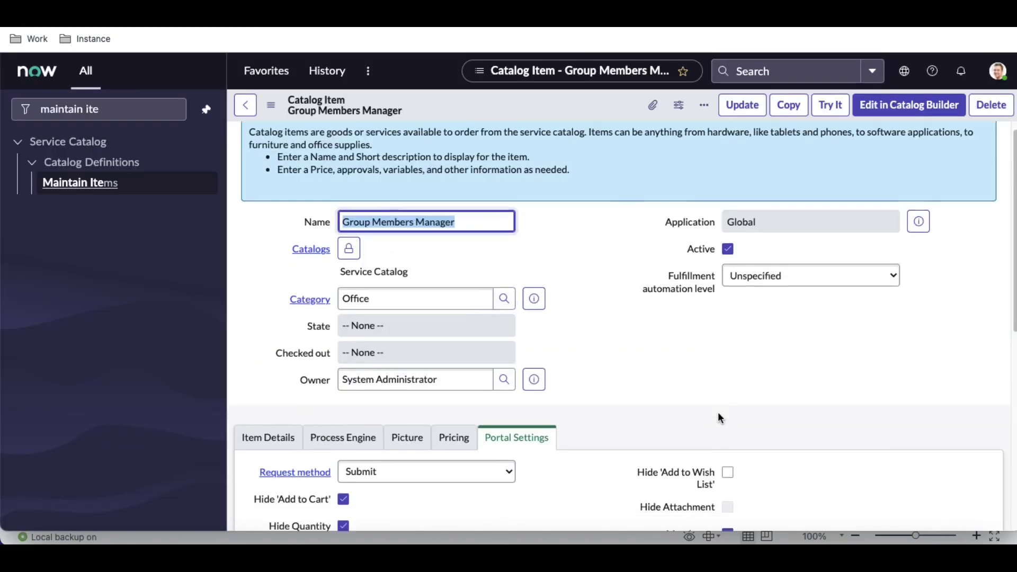
{"action": "scroll", "coordinate": [717, 412], "scroll_direction": "down", "scroll_amount": 5}
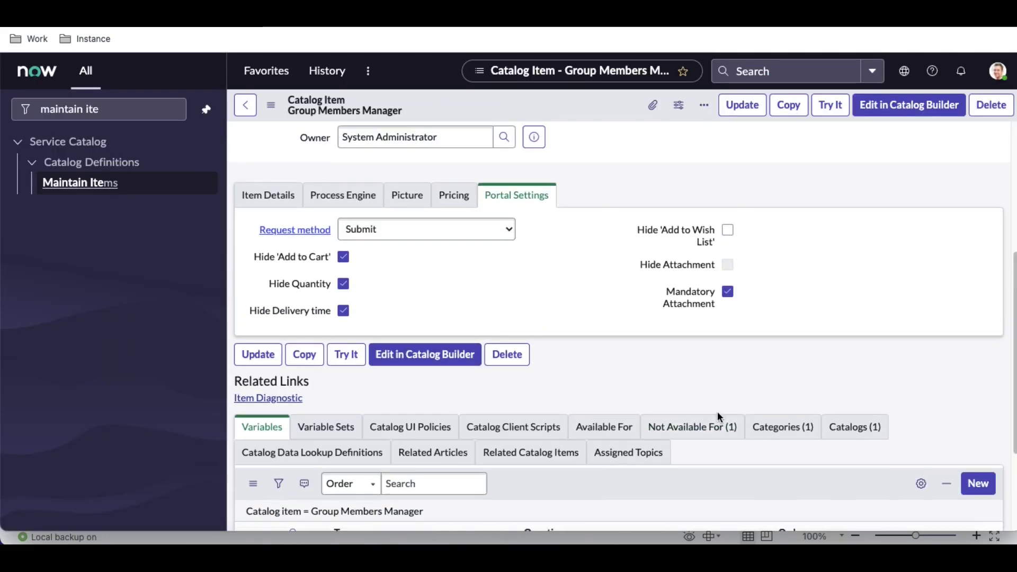
{"action": "left_click", "coordinate": [460, 379]}
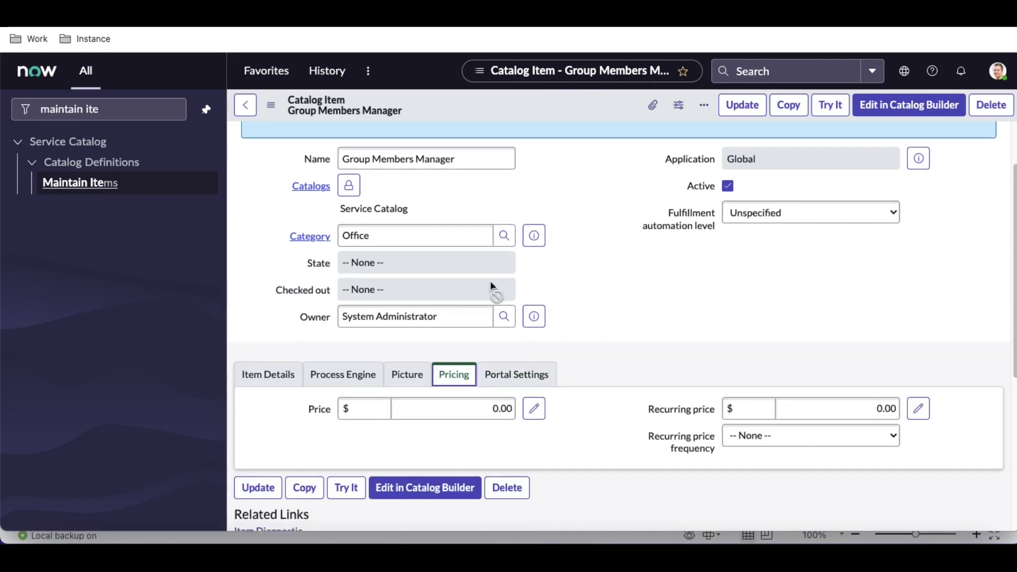
{"action": "left_click", "coordinate": [512, 403]}
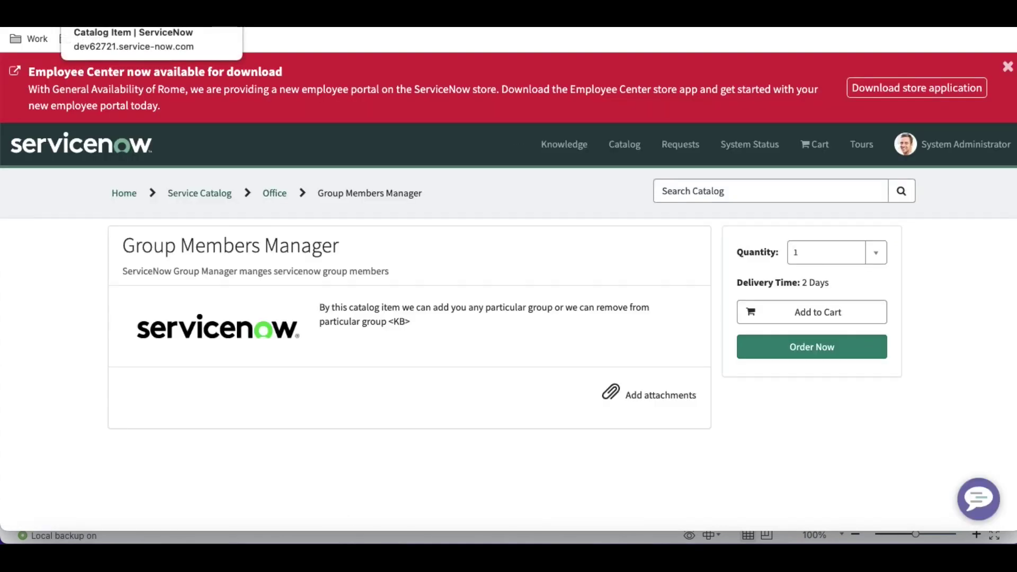
Set the item's Price to $100.00 in the record, save it, and check the price on the reloaded portal item page
{"action": "left_click", "coordinate": [127, 19]}
{"action": "left_click", "coordinate": [491, 407]}
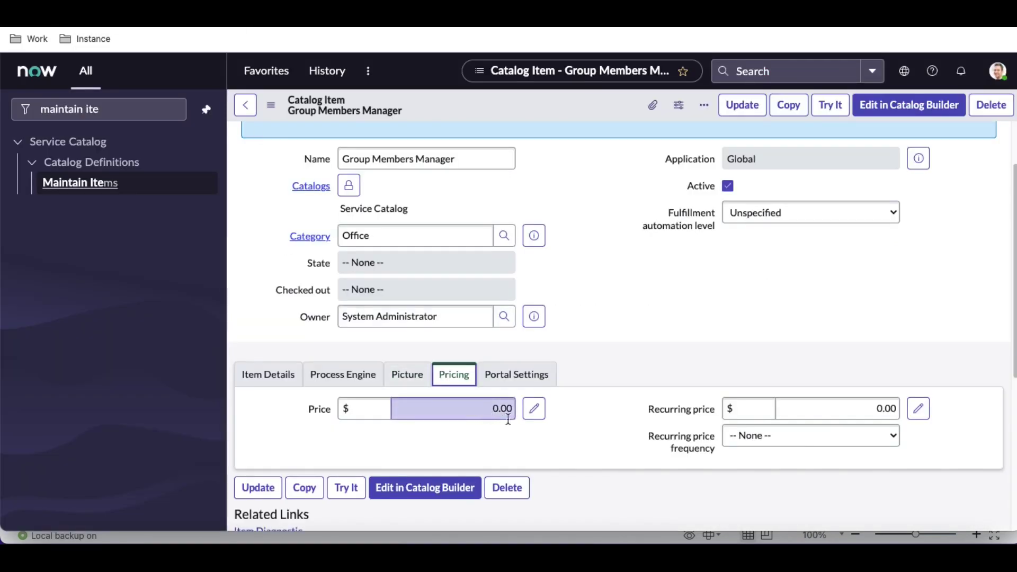
{"action": "type", "text": "10"}
{"action": "right_click", "coordinate": [539, 103]}
{"action": "left_click", "coordinate": [546, 110]}
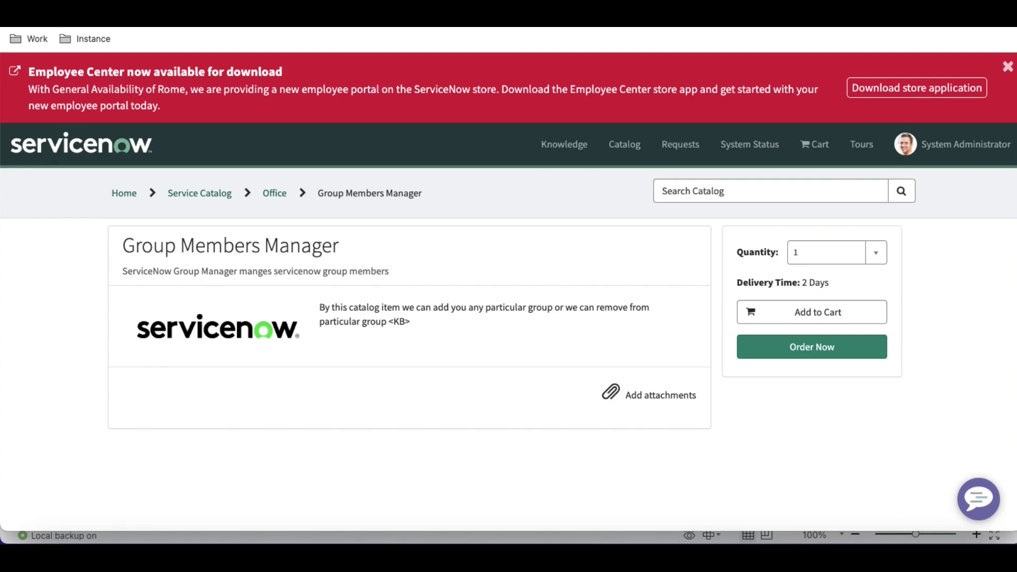
{"action": "key", "text": "F5"}
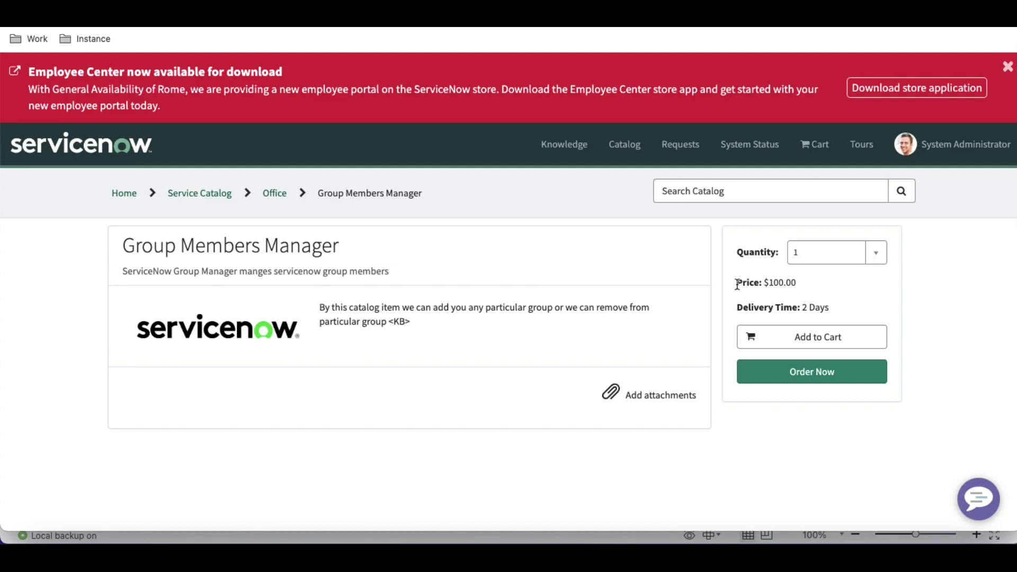
{"action": "left_click_drag", "start_coordinate": [737, 282], "coordinate": [792, 285]}
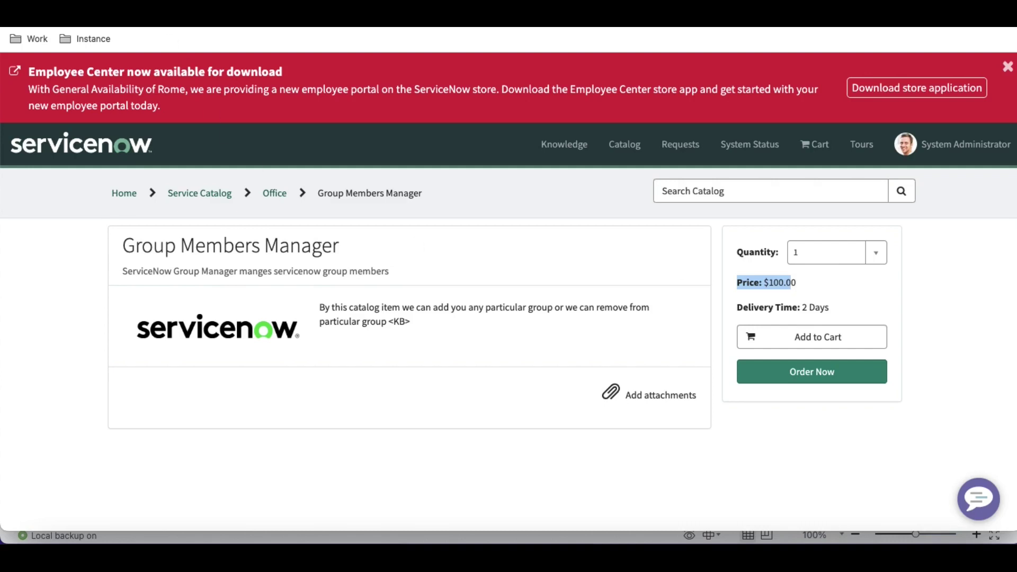
Set the item's Recurring price to $10.00 with a Monthly frequency, save the record, and check the pricing on the portal item page
{"action": "key", "text": "alt+Left"}
{"action": "scroll", "coordinate": [628, 396], "scroll_direction": "down", "scroll_amount": 1}
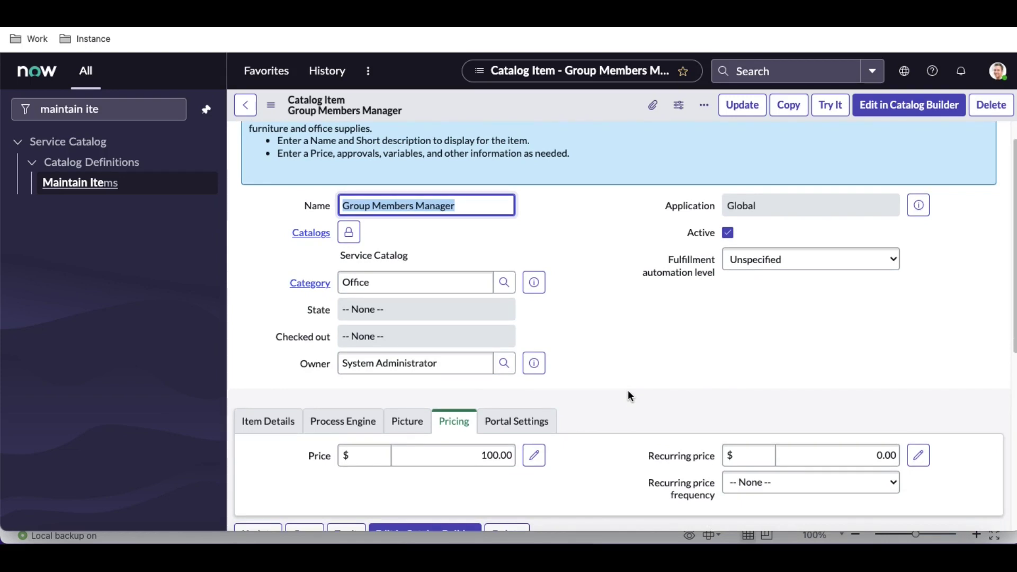
{"action": "left_click", "coordinate": [866, 457]}
{"action": "type", "text": "1"}
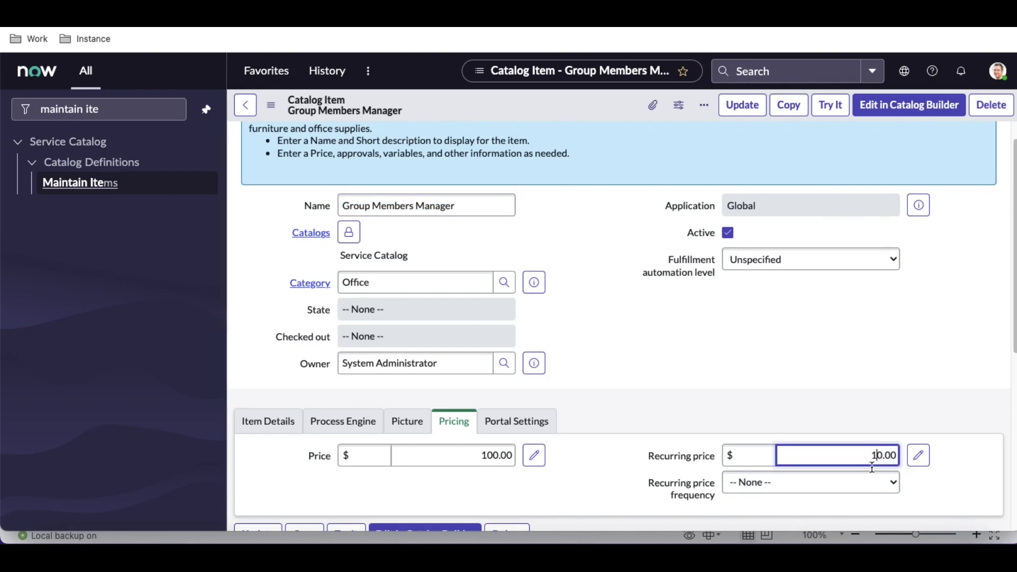
{"action": "left_click", "coordinate": [886, 482]}
{"action": "mouse_move", "coordinate": [830, 529]}
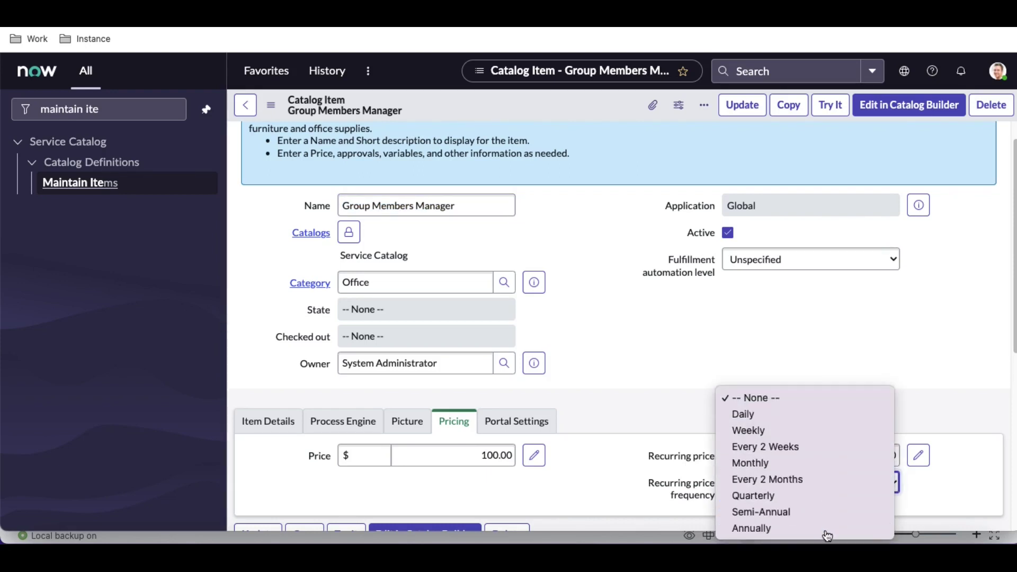
{"action": "left_click", "coordinate": [785, 468]}
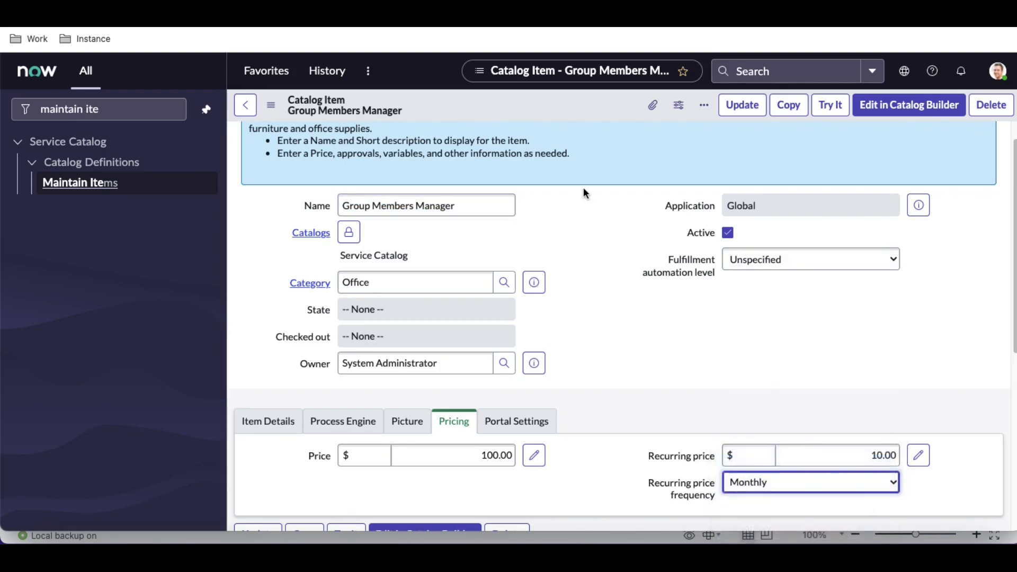
{"action": "right_click", "coordinate": [553, 123]}
{"action": "left_click", "coordinate": [563, 122]}
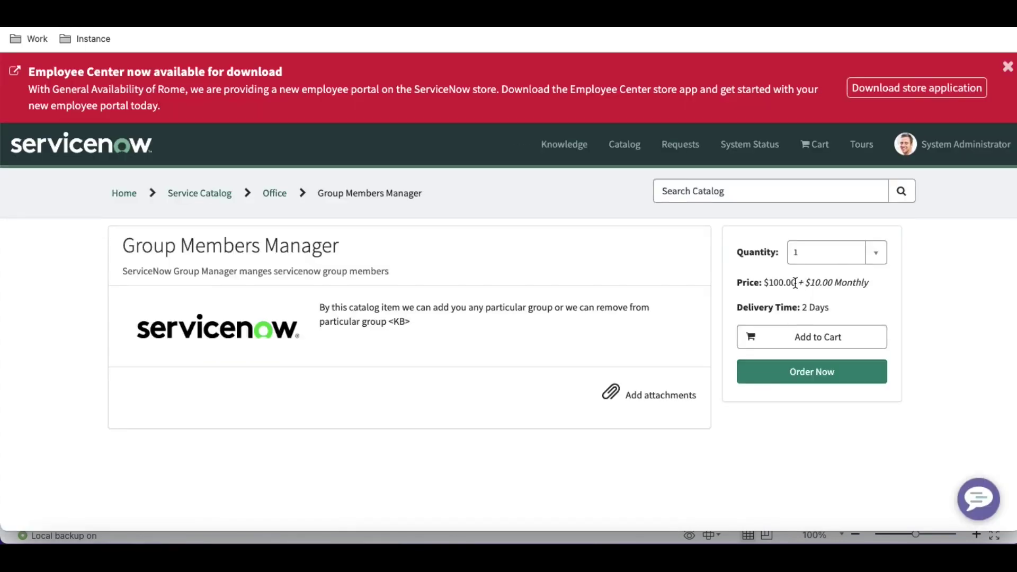
{"action": "left_click_drag", "start_coordinate": [805, 283], "coordinate": [837, 285]}
{"action": "left_click_drag", "start_coordinate": [837, 285], "coordinate": [855, 285]}
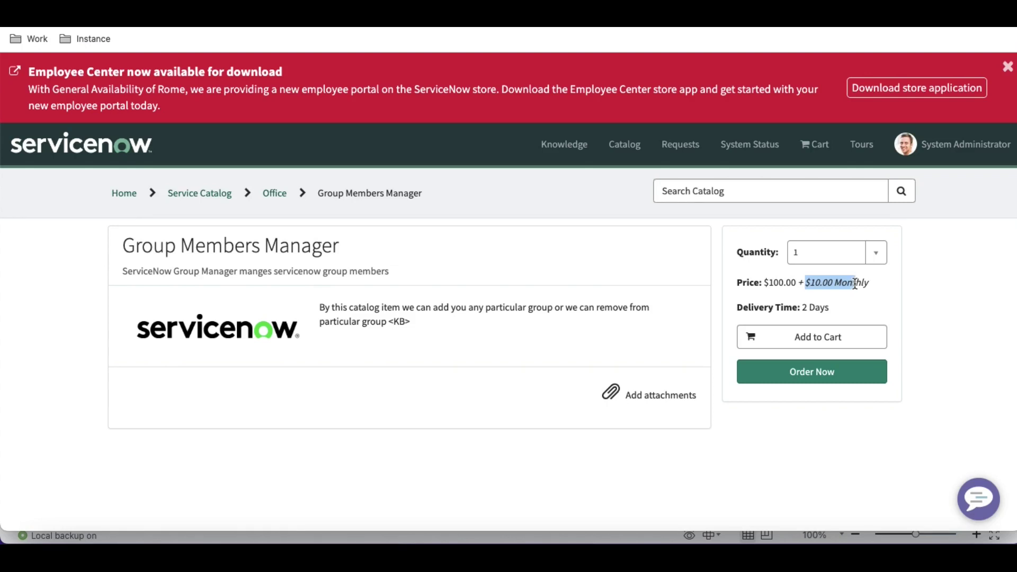
Open the portal home in a duplicate browser tab and open knowledge article KB0000028, "What are phishing scams and how can I avoid them?"
{"action": "left_click_drag", "start_coordinate": [855, 285], "coordinate": [856, 284]}
{"action": "left_click_drag", "start_coordinate": [390, 322], "coordinate": [413, 324]}
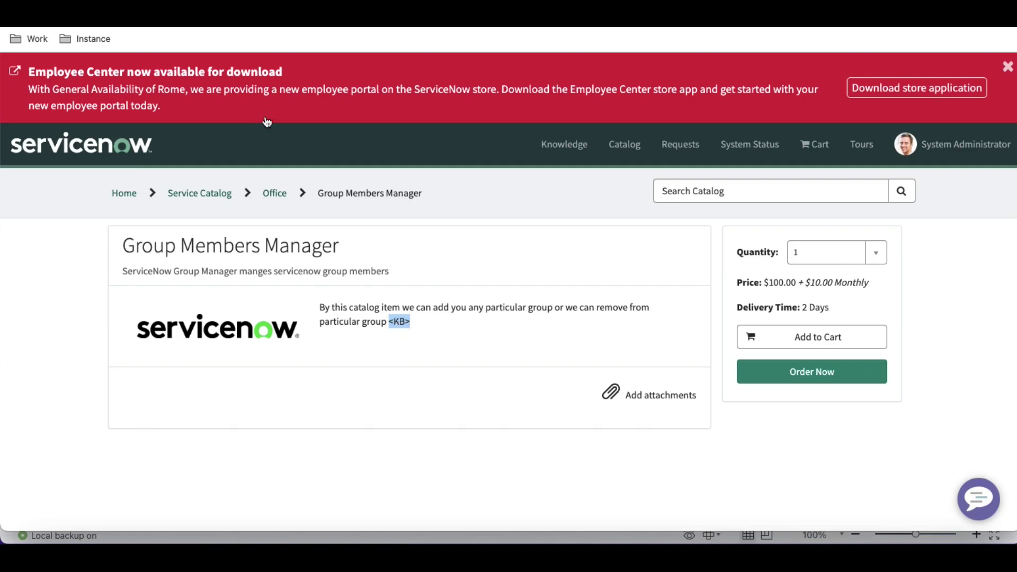
{"action": "right_click", "coordinate": [315, 22]}
{"action": "left_click", "coordinate": [358, 93]}
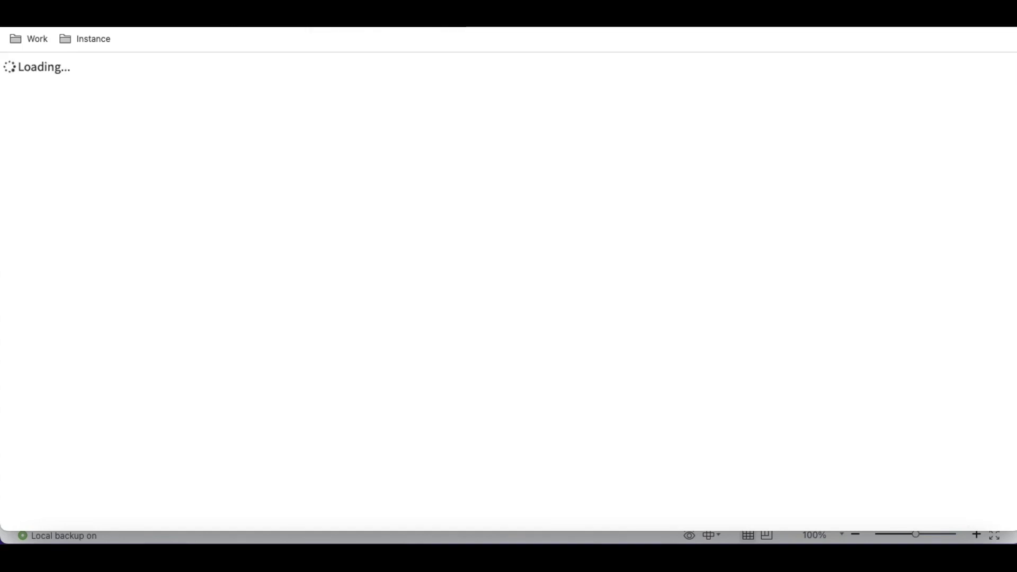
{"action": "key", "text": "super+l"}
{"action": "key", "text": "Return"}
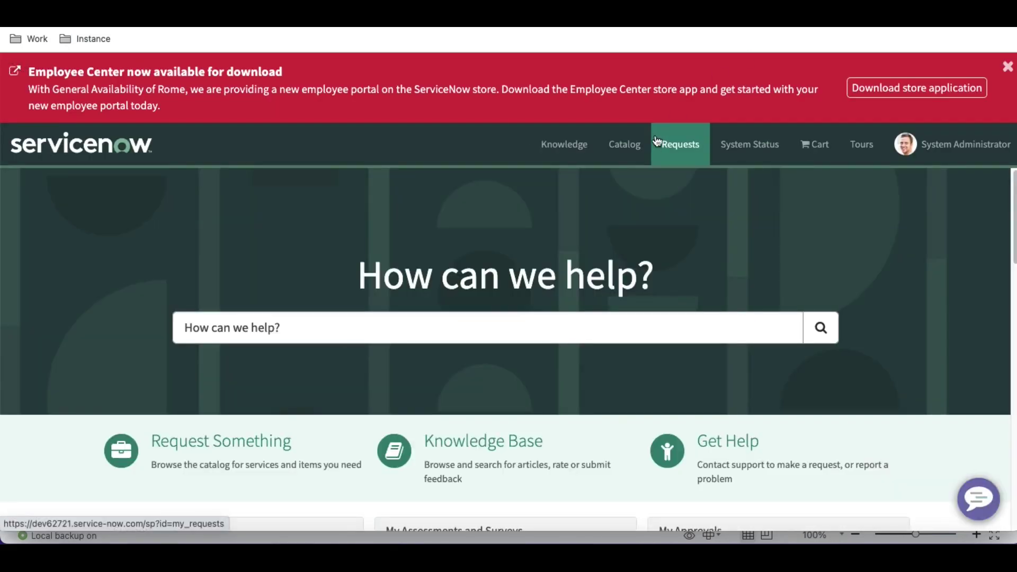
{"action": "left_click", "coordinate": [572, 161]}
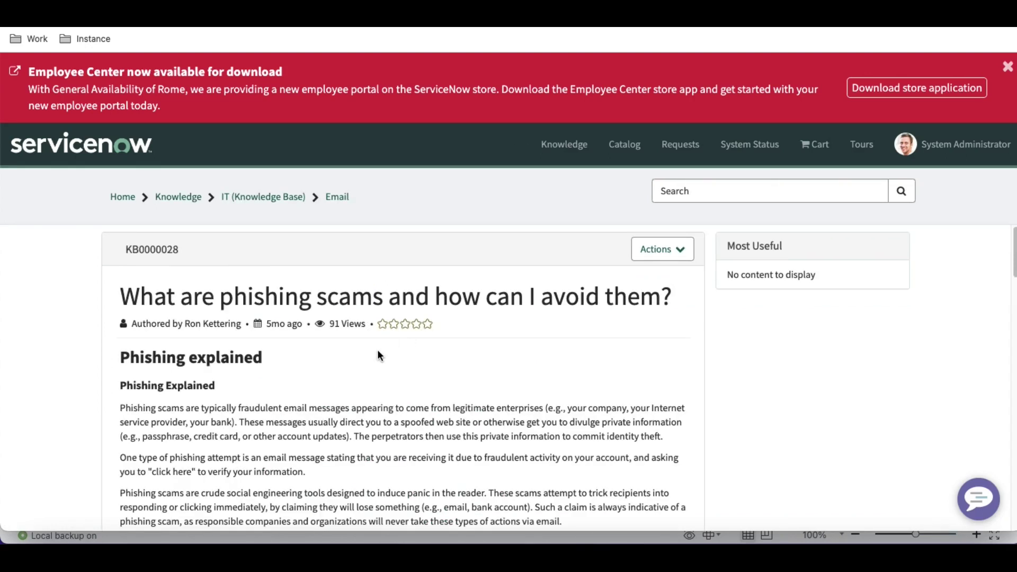
Look through the phishing scams article and copy its permalink
{"action": "scroll", "coordinate": [378, 354], "scroll_direction": "down", "scroll_amount": 15}
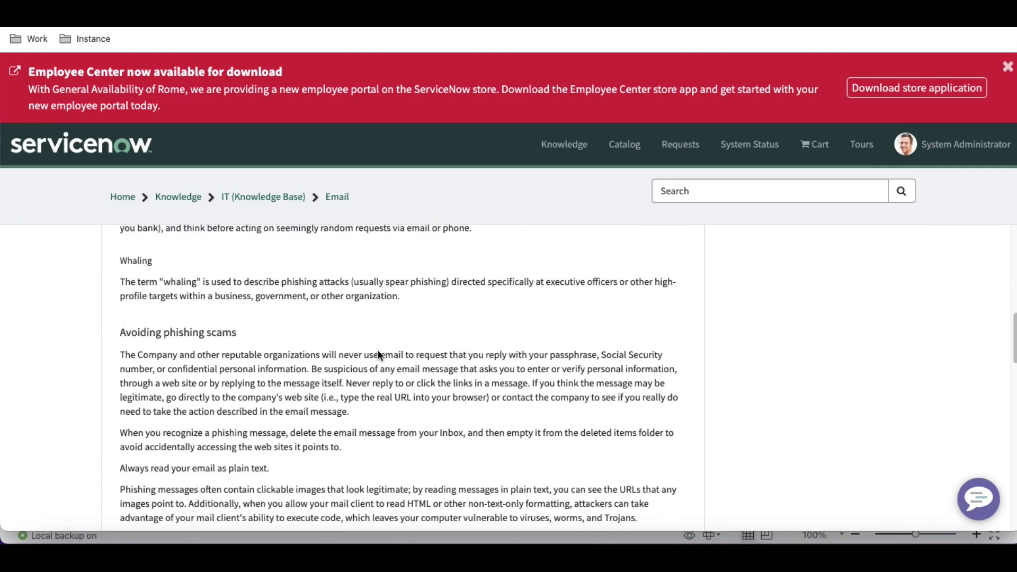
{"action": "scroll", "coordinate": [378, 349], "scroll_direction": "down", "scroll_amount": 10}
{"action": "scroll", "coordinate": [378, 350], "scroll_direction": "up", "scroll_amount": 5}
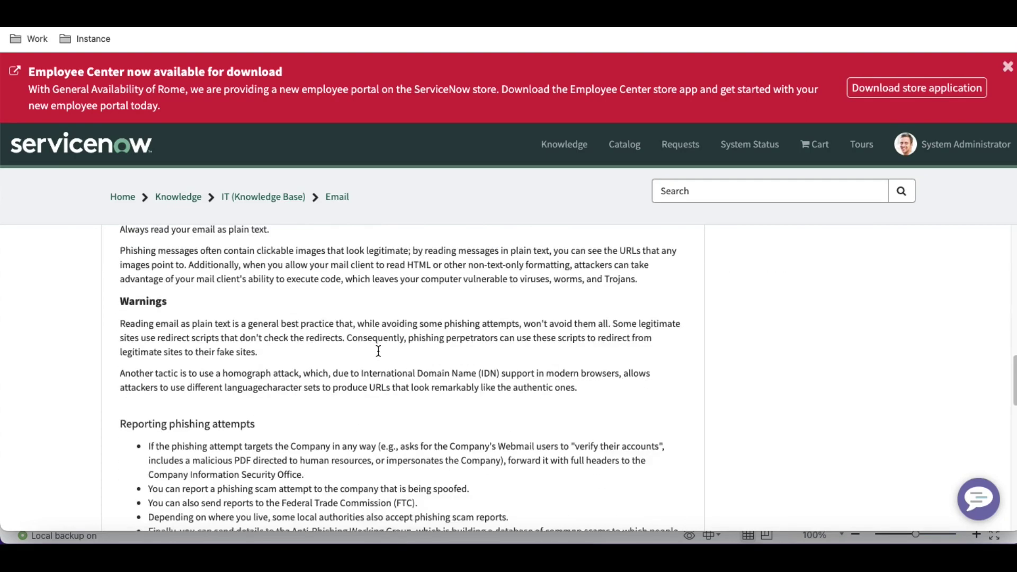
{"action": "scroll", "coordinate": [378, 351], "scroll_direction": "down", "scroll_amount": 10}
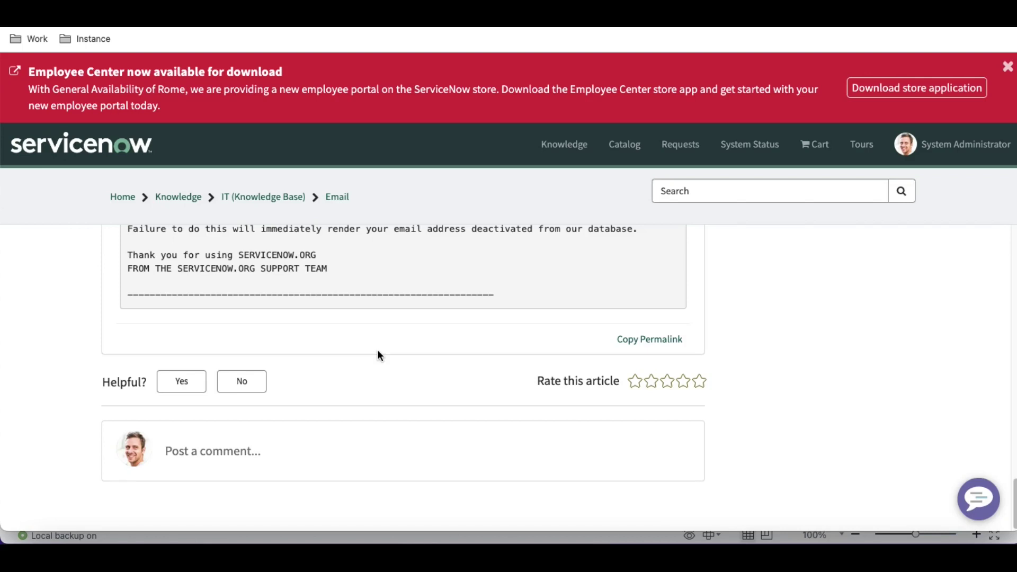
{"action": "left_click", "coordinate": [656, 343]}
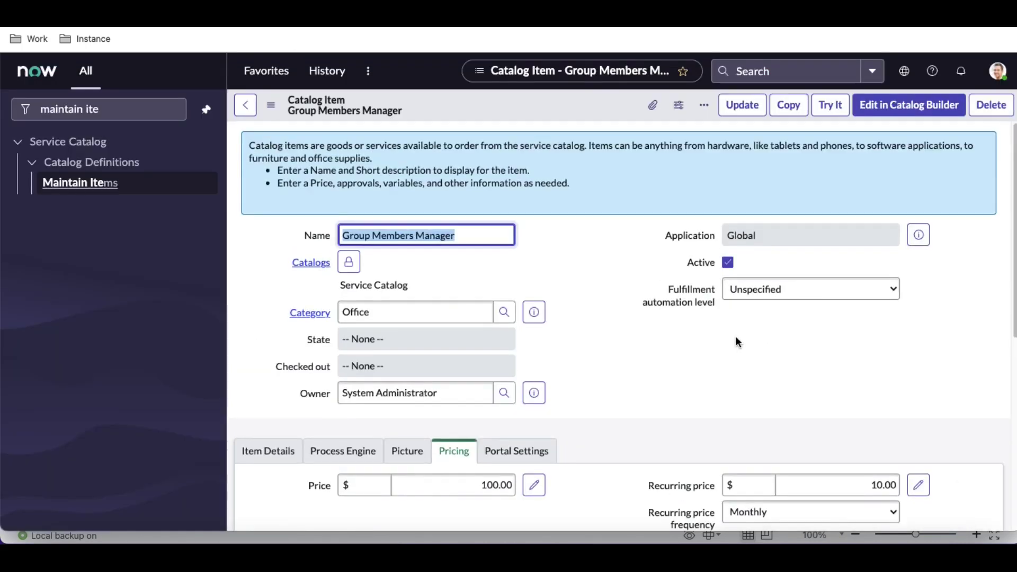
{"action": "scroll", "coordinate": [735, 336], "scroll_direction": "down", "scroll_amount": 7}
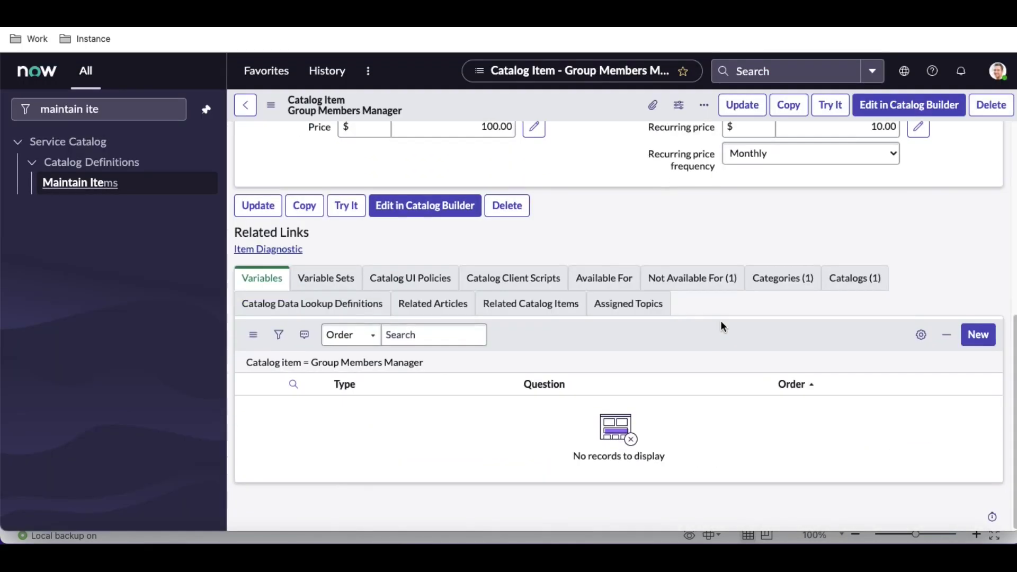
{"action": "scroll", "coordinate": [720, 319], "scroll_direction": "up", "scroll_amount": 3}
{"action": "left_click", "coordinate": [294, 242]}
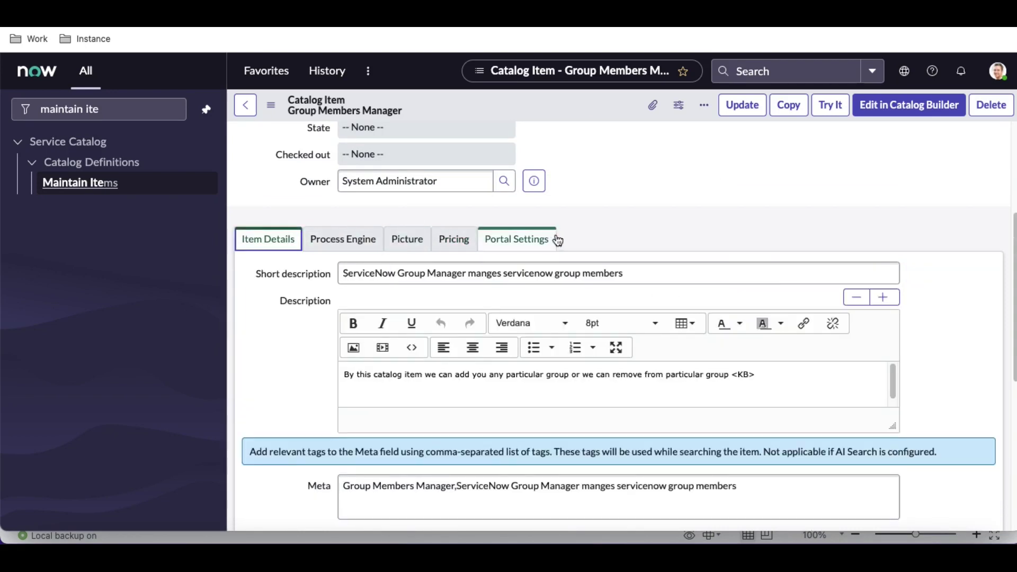
{"action": "left_click_drag", "start_coordinate": [768, 375], "coordinate": [734, 376]}
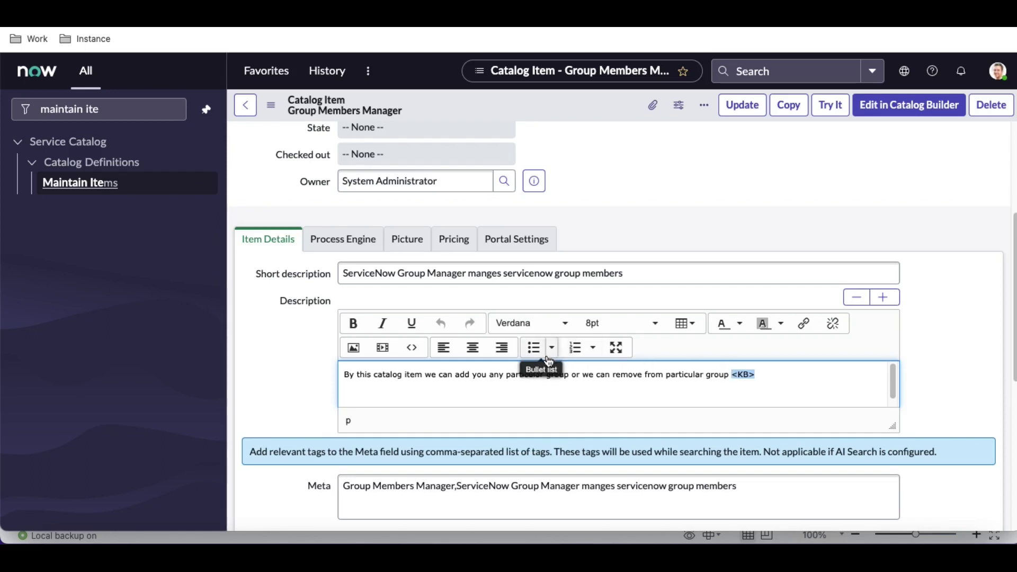
{"action": "left_click", "coordinate": [802, 329]}
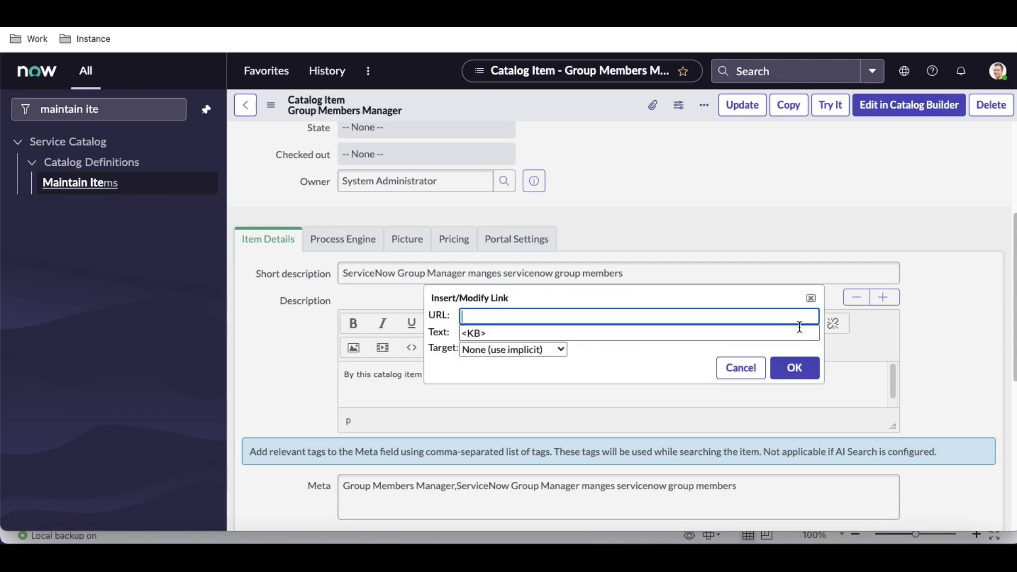
{"action": "type", "text": "https://dev62721.service-now.com/sp?id=kb_article&sysparm_article=KB0000028"}
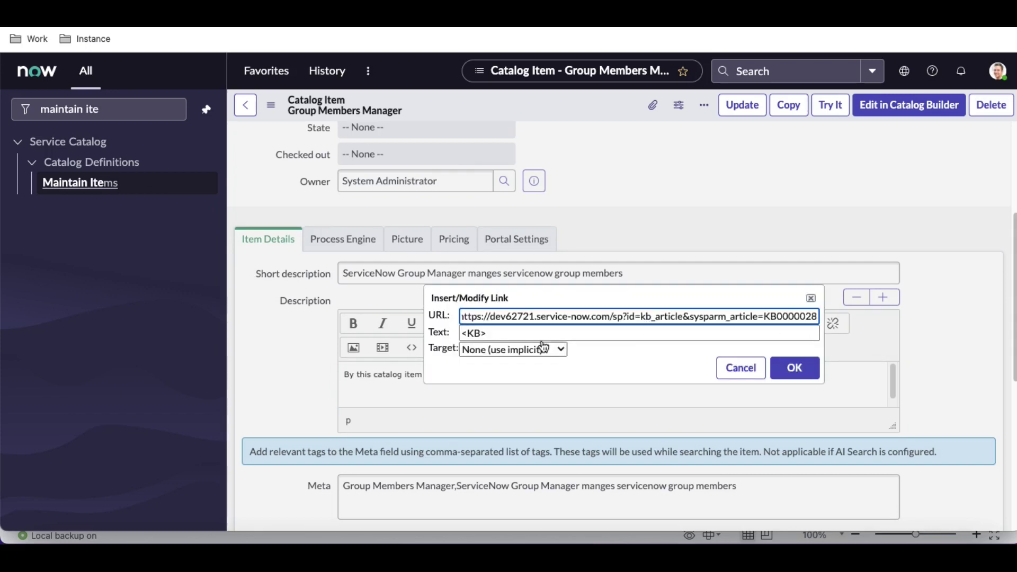
{"action": "left_click", "coordinate": [517, 351]}
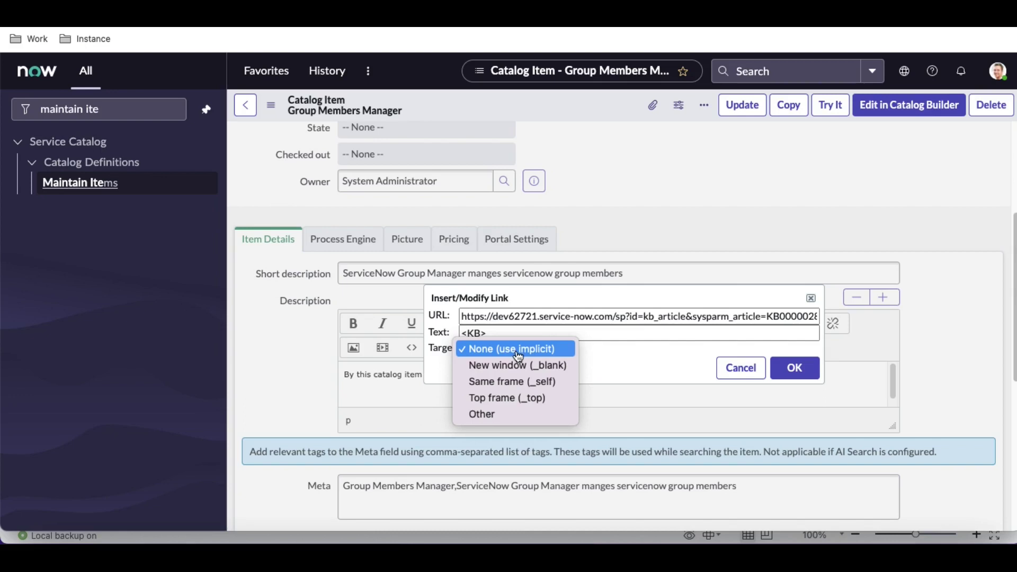
{"action": "left_click", "coordinate": [521, 366]}
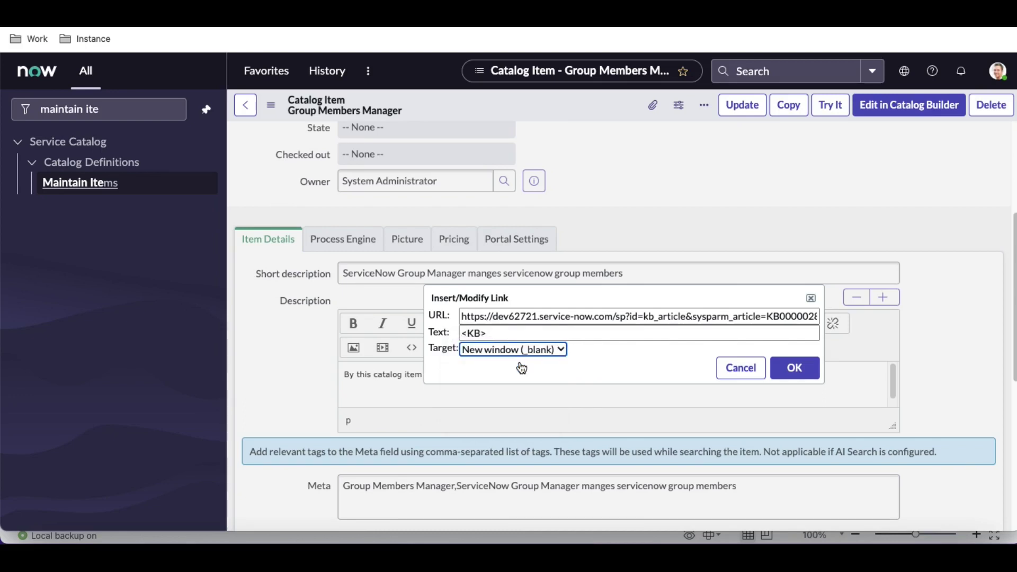
Change the link's display text to "Click Here" and insert it into the description
{"action": "left_click", "coordinate": [495, 334]}
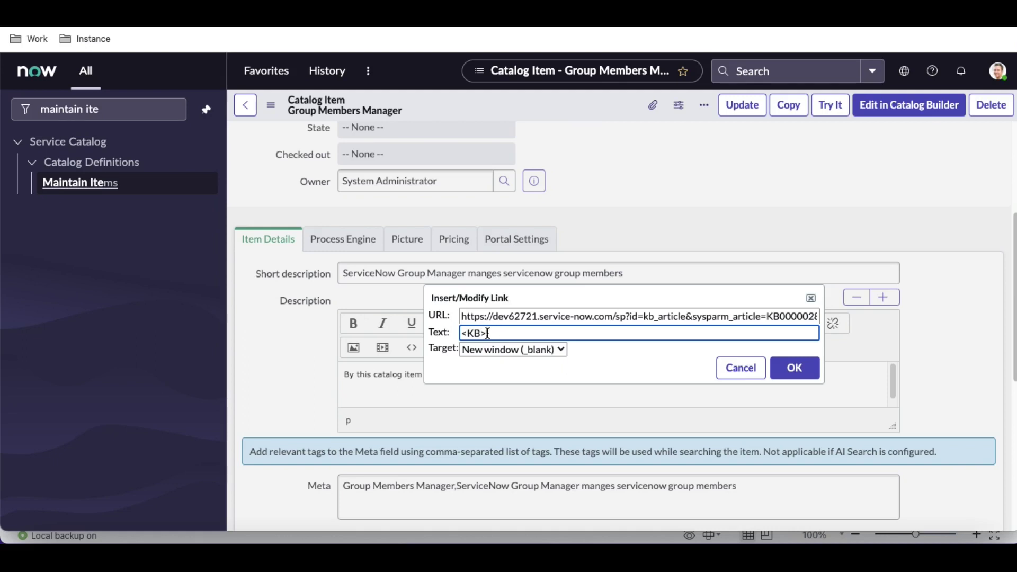
{"action": "left_click_drag", "start_coordinate": [487, 333], "coordinate": [461, 333]}
{"action": "type", "text": "Clik Here"}
{"action": "left_click", "coordinate": [474, 334]}
{"action": "type", "text": "c"}
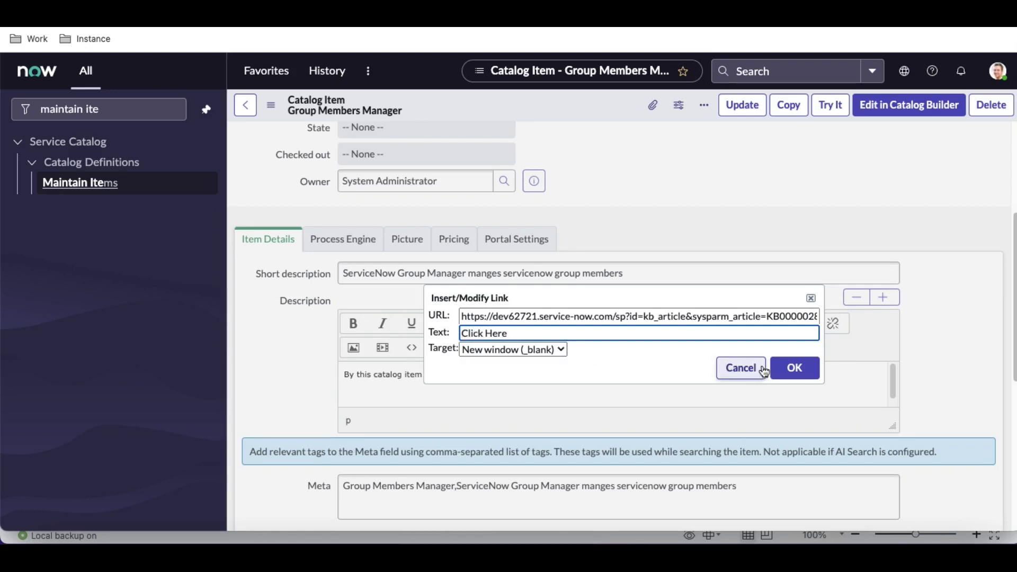
{"action": "left_click", "coordinate": [795, 368]}
{"action": "left_click", "coordinate": [945, 357]}
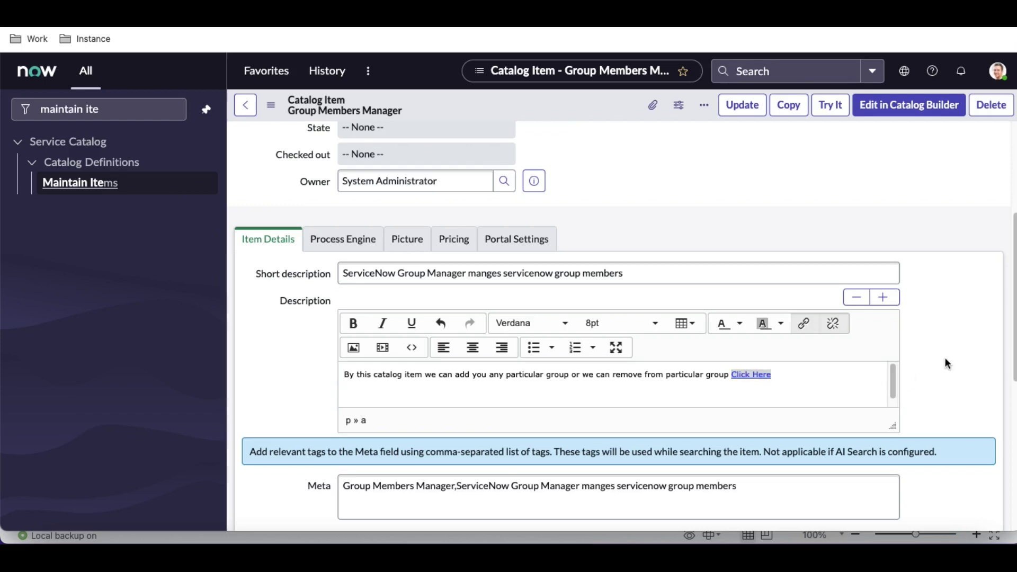
Save the catalog item record and test the Click Here link on the portal item page
{"action": "right_click", "coordinate": [551, 100]}
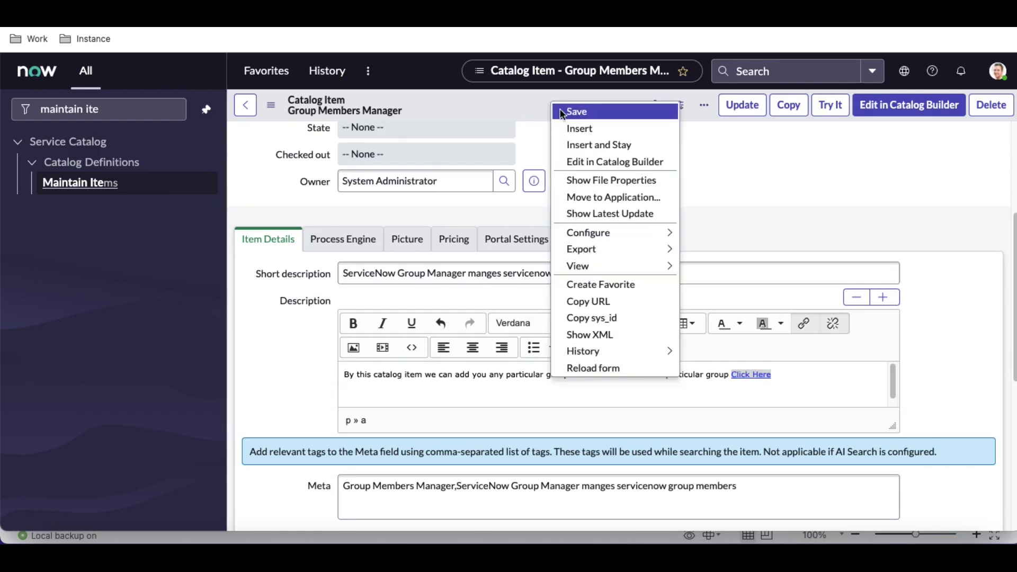
{"action": "left_click", "coordinate": [560, 108]}
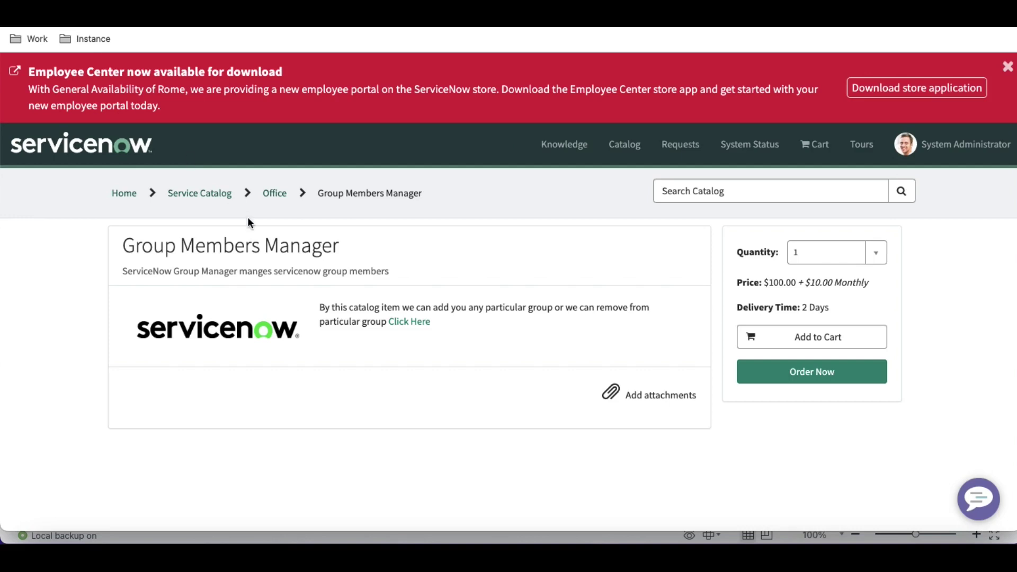
{"action": "left_click", "coordinate": [400, 323]}
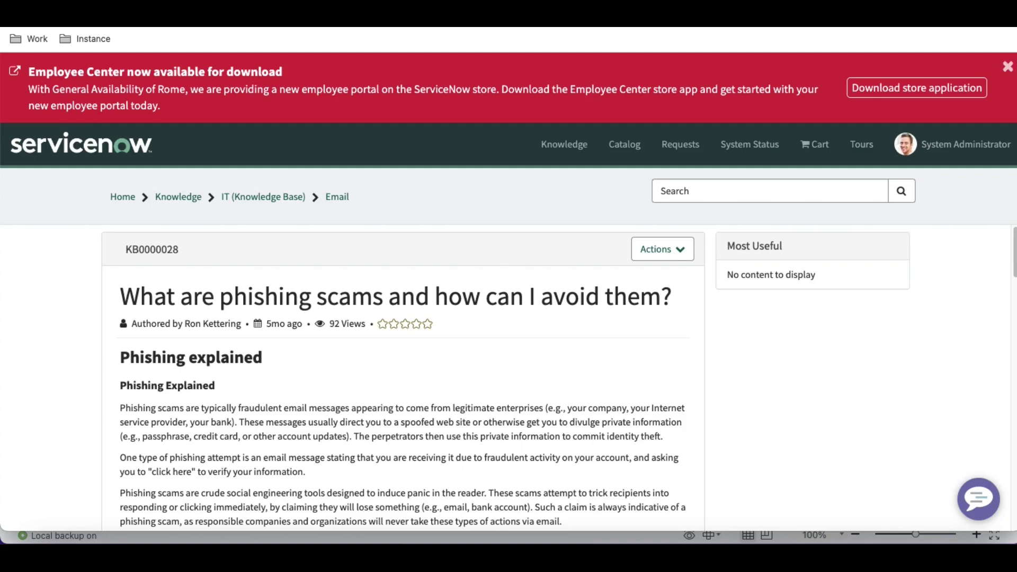
{"action": "left_click", "coordinate": [316, 28]}
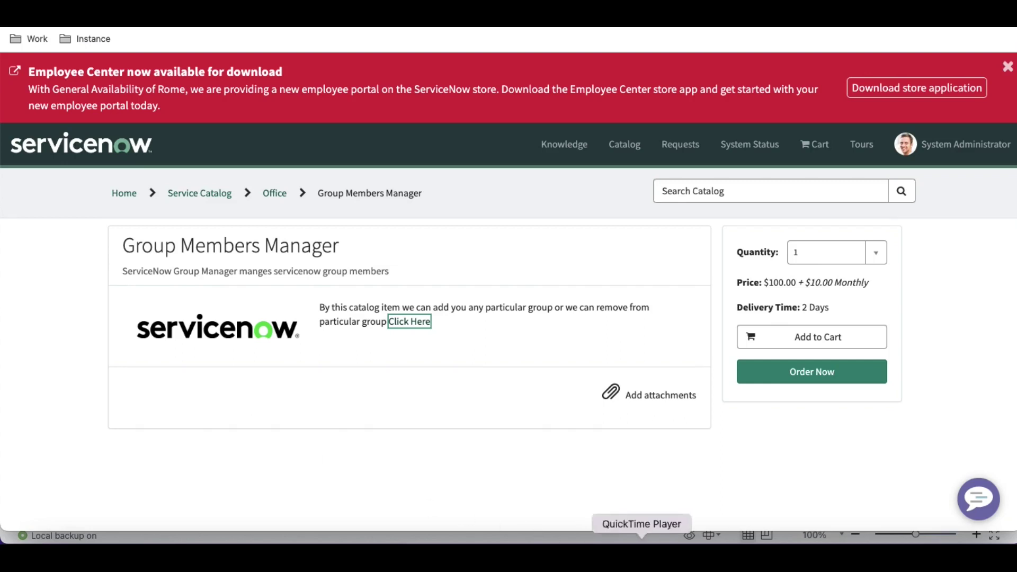
Switch to the WPS Office spreadsheet and check the Visibility requirement on the Catalog Item sheet
{"action": "left_click", "coordinate": [880, 538]}
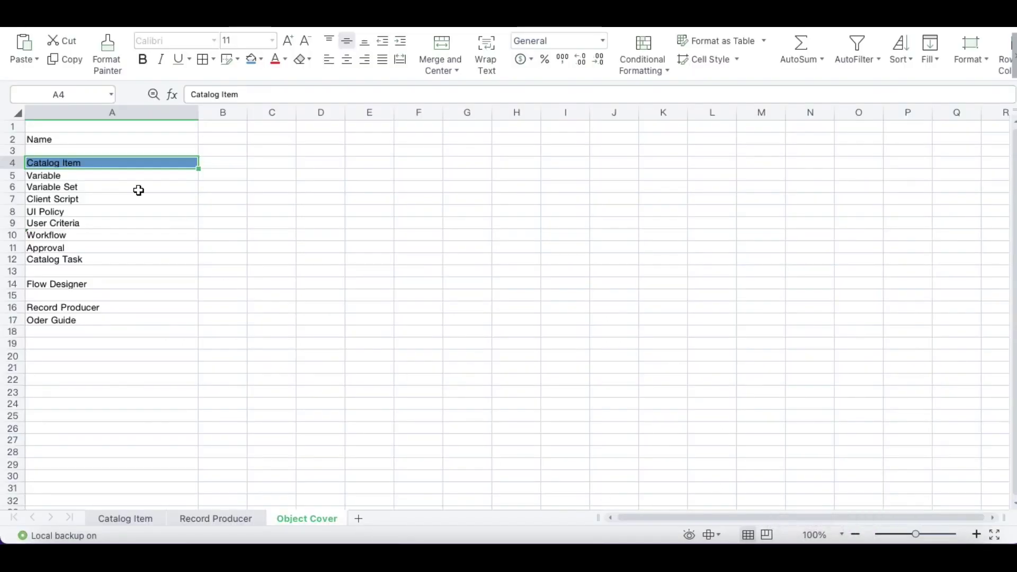
{"action": "left_click", "coordinate": [132, 518]}
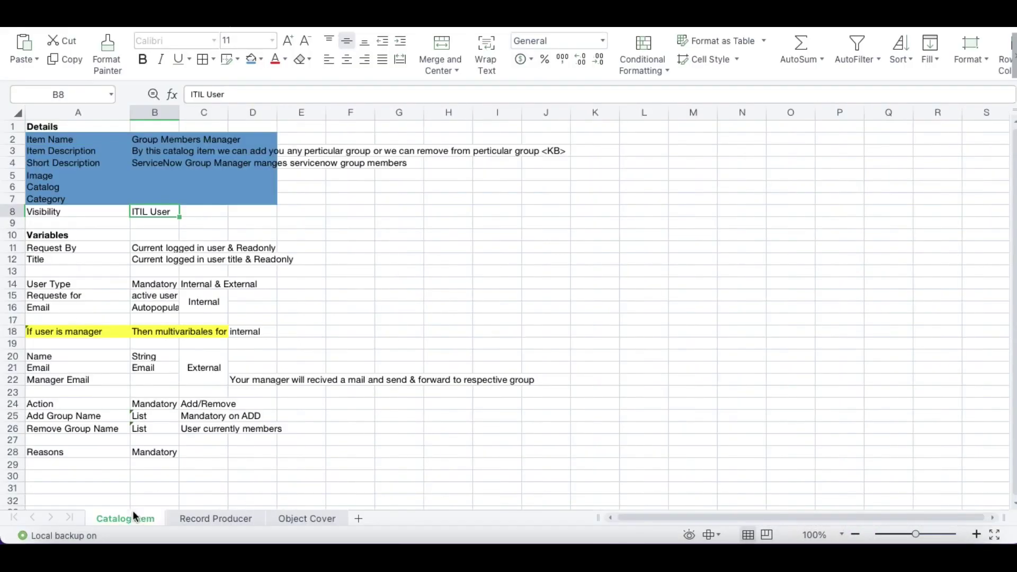
{"action": "left_click", "coordinate": [77, 214]}
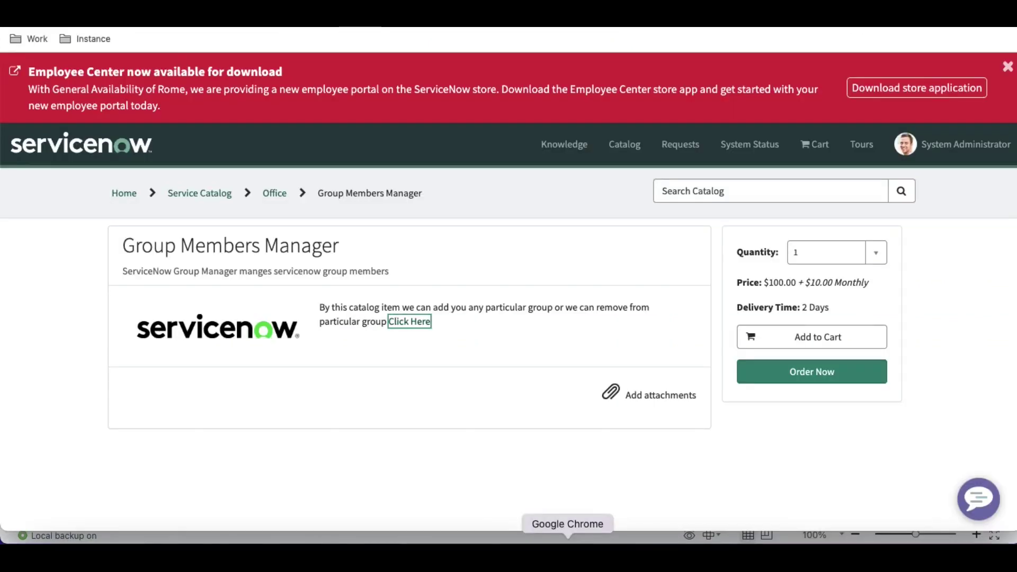
Return to Google Chrome and examine the Available For and Not Available For lists of the Group Members Manager record
{"action": "left_click", "coordinate": [511, 498]}
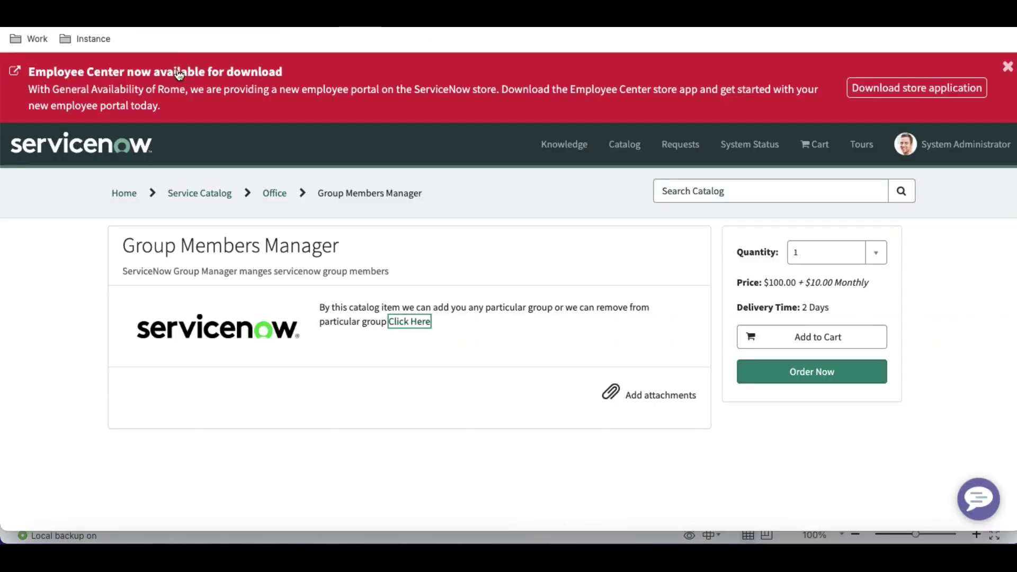
{"action": "key", "text": "ctrl+Tab"}
{"action": "scroll", "coordinate": [502, 348], "scroll_direction": "down", "scroll_amount": 15}
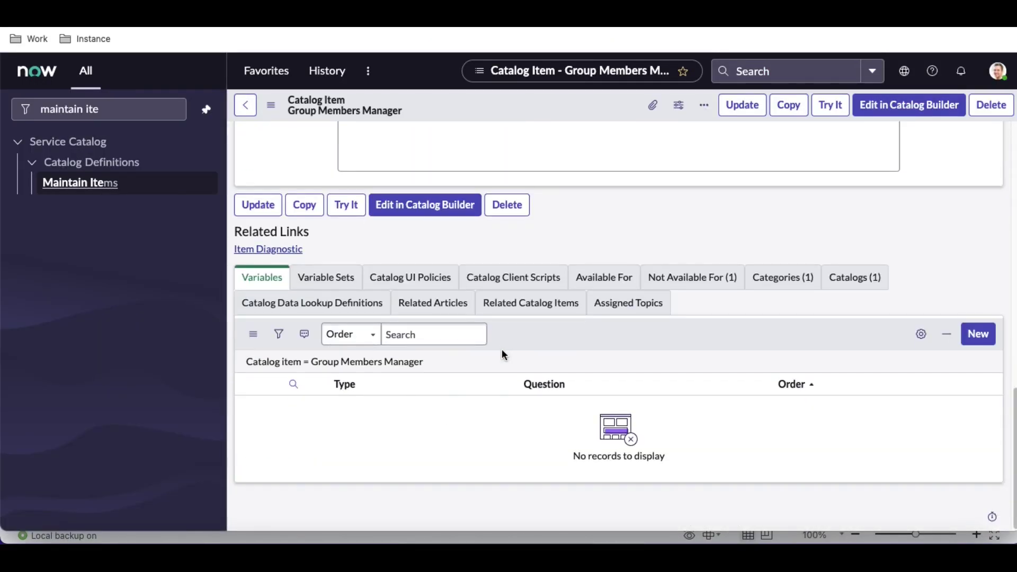
{"action": "left_click", "coordinate": [630, 282]}
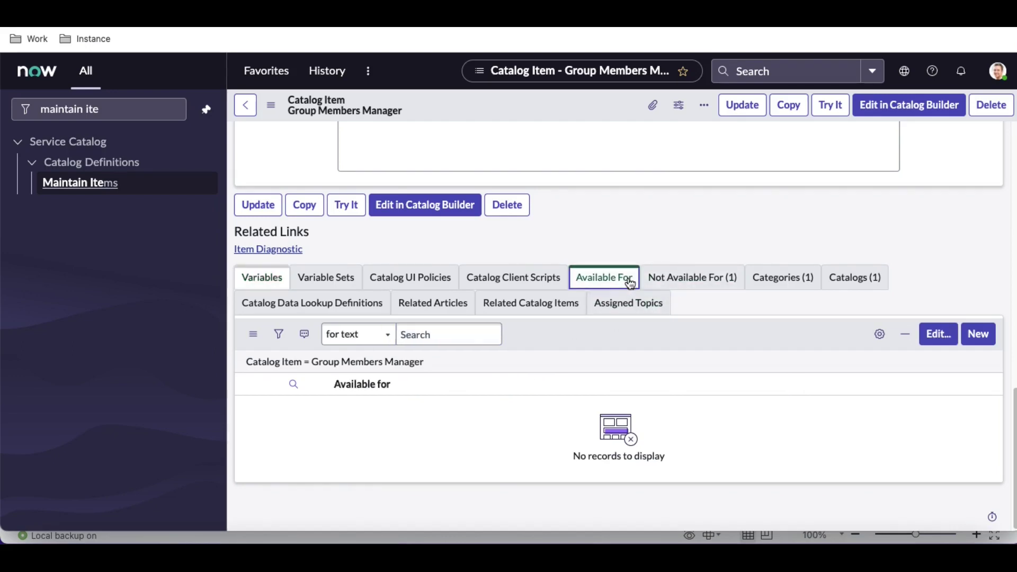
{"action": "left_click", "coordinate": [694, 278]}
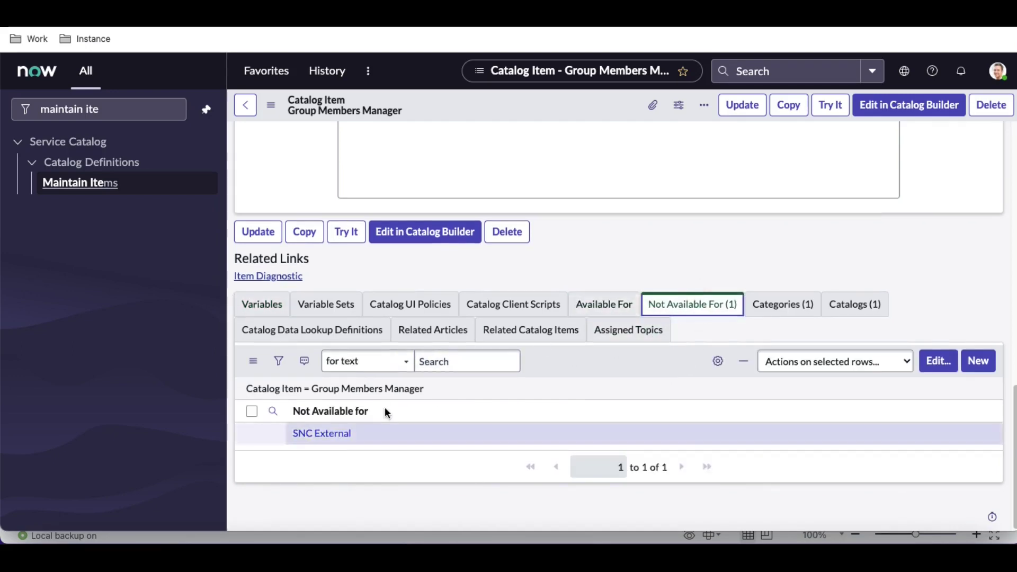
{"action": "left_click", "coordinate": [598, 314]}
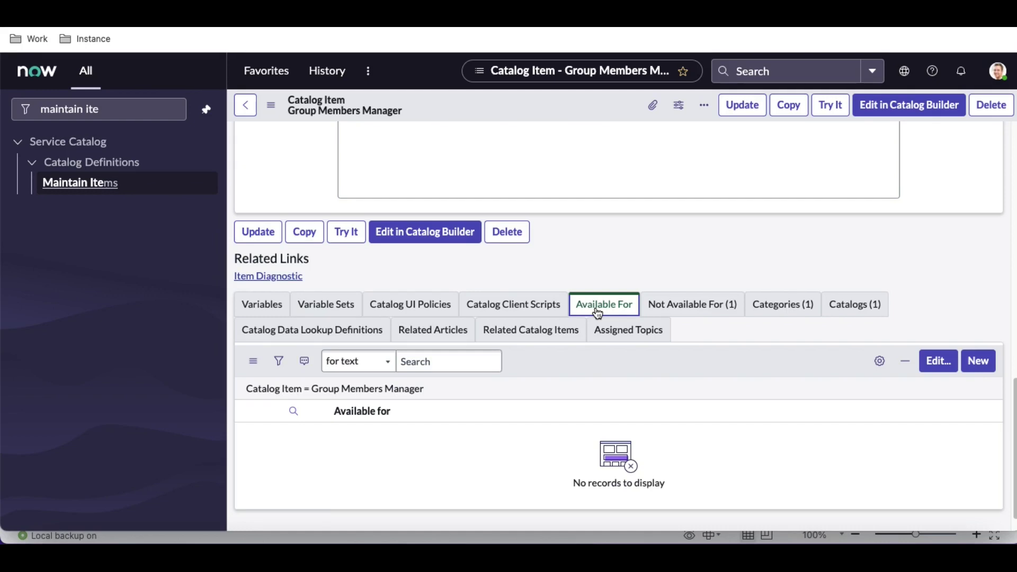
Find User Criteria under Catalog Definitions by filtering for "user cr", open it, and look through the existing criteria records
{"action": "left_click_drag", "start_coordinate": [100, 109], "coordinate": [3, 115]}
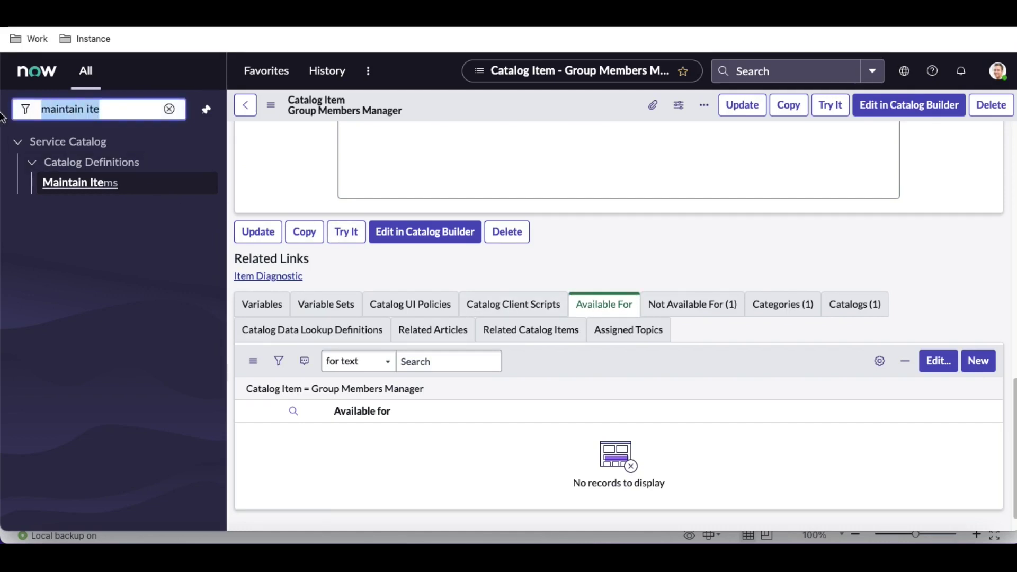
{"action": "key", "text": "BackSpace"}
{"action": "type", "text": "user cr"}
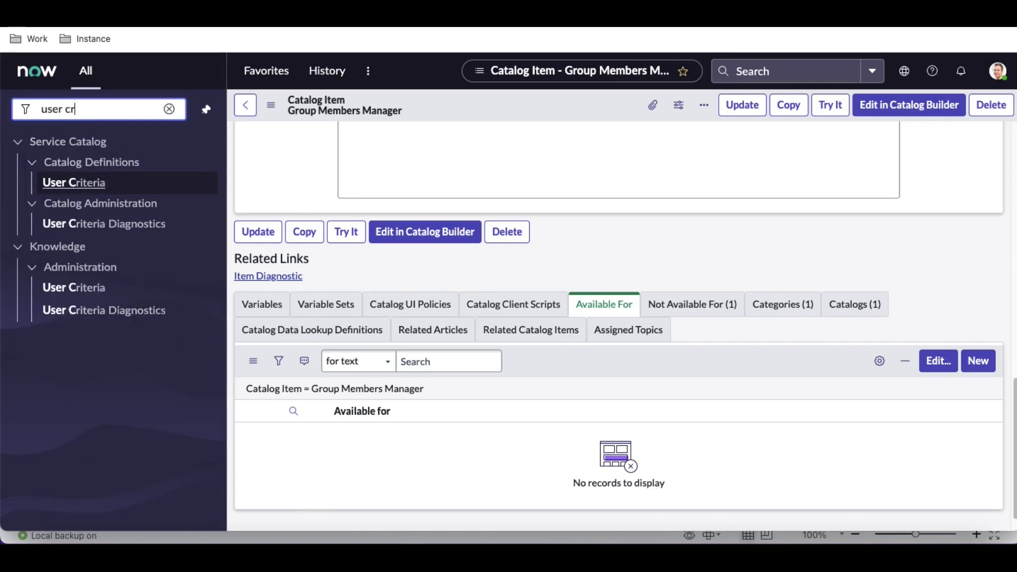
{"action": "left_click", "coordinate": [69, 184]}
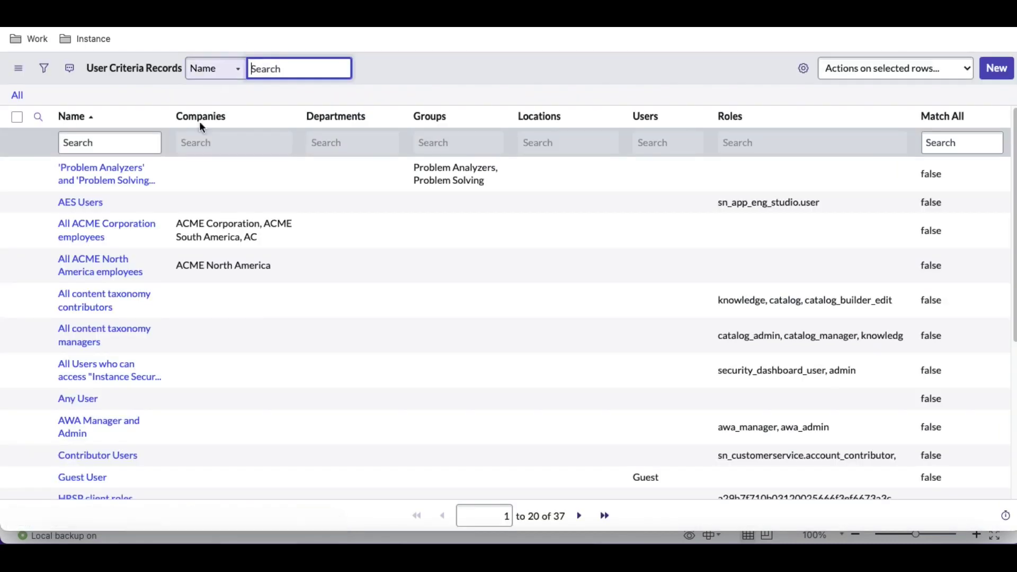
{"action": "scroll", "coordinate": [134, 297], "scroll_direction": "down", "scroll_amount": 5}
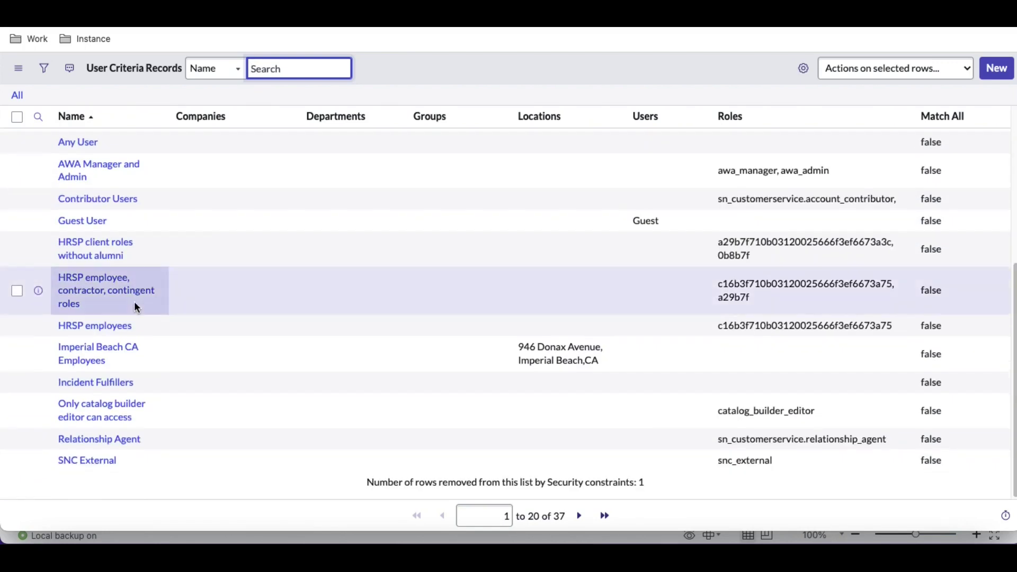
{"action": "scroll", "coordinate": [136, 306], "scroll_direction": "up", "scroll_amount": 5}
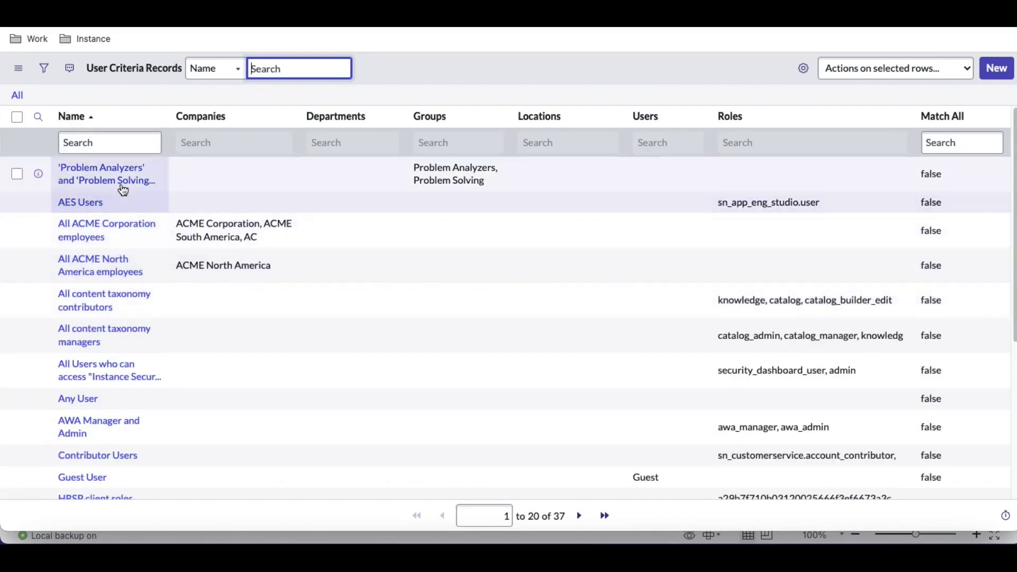
Filter the user criteria records by name for "*itil" and open the Users with 'itil' role record
{"action": "left_click", "coordinate": [114, 147]}
{"action": "type", "text": "*"}
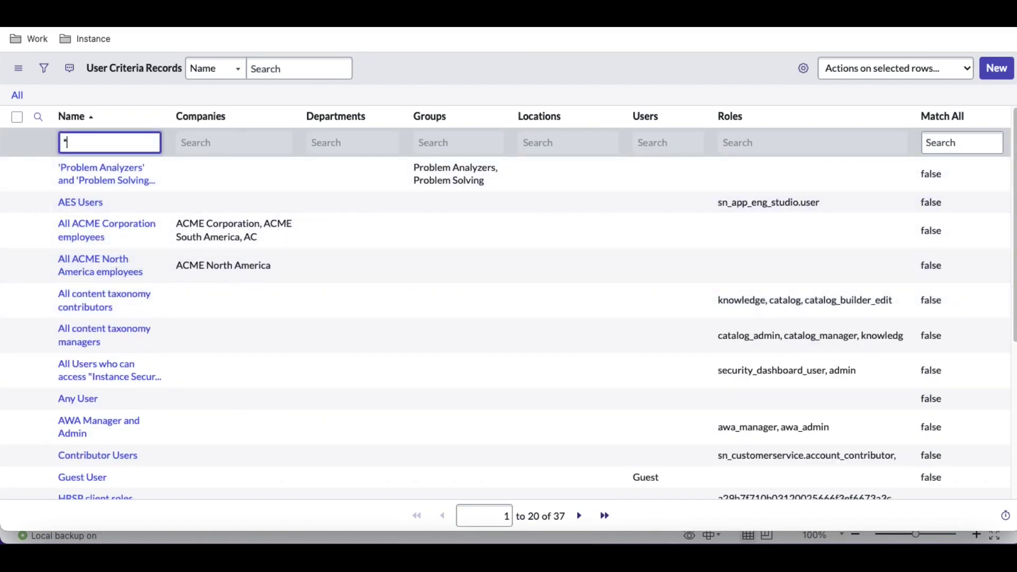
{"action": "type", "text": "itil"}
{"action": "key", "text": "Return"}
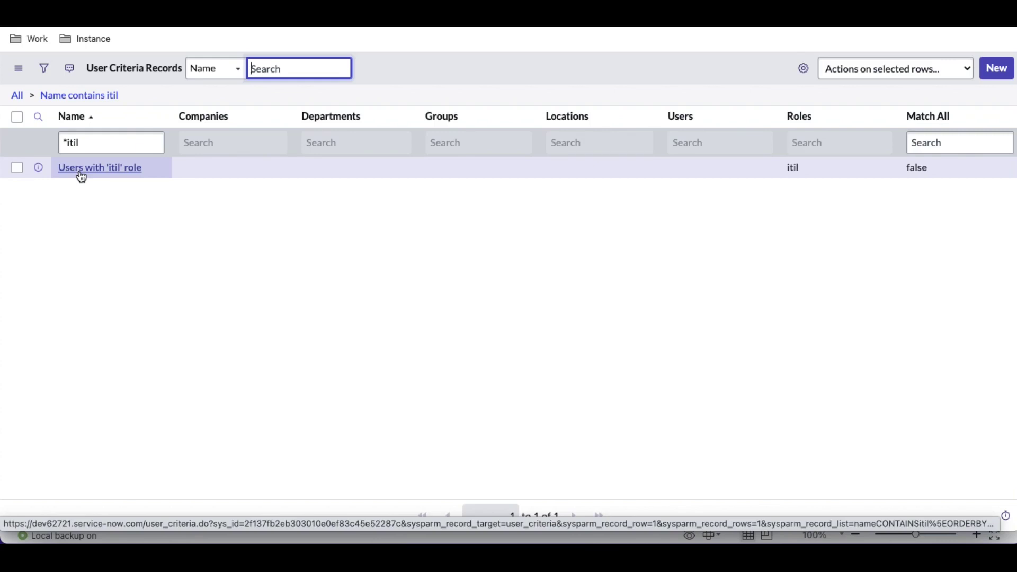
{"action": "left_click", "coordinate": [77, 170]}
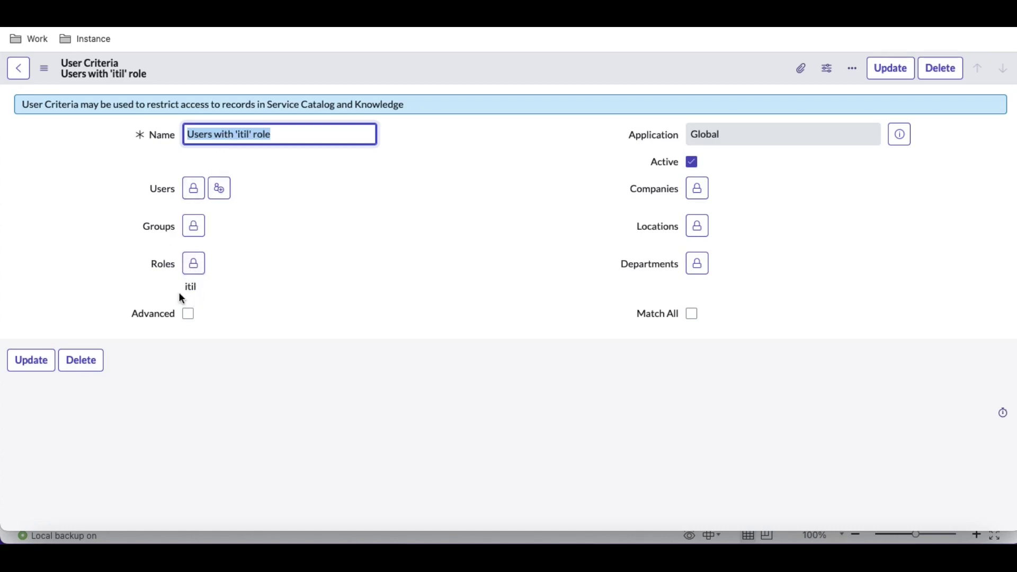
Examine the name and the assigned role of the existing ITIL user criteria record
{"action": "left_click_drag", "start_coordinate": [183, 291], "coordinate": [200, 286]}
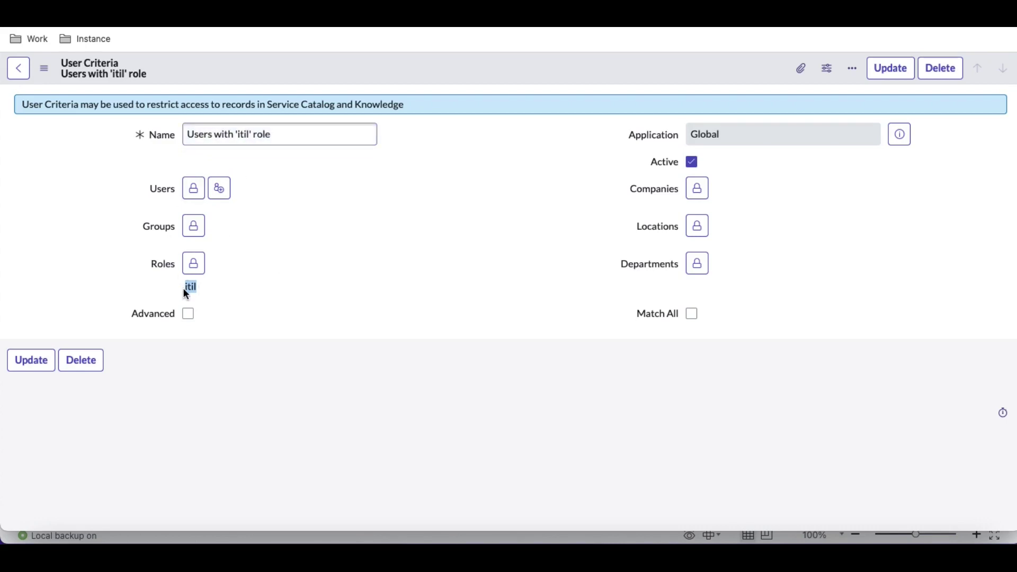
{"action": "left_click", "coordinate": [288, 138]}
{"action": "left_click_drag", "start_coordinate": [282, 136], "coordinate": [167, 142]}
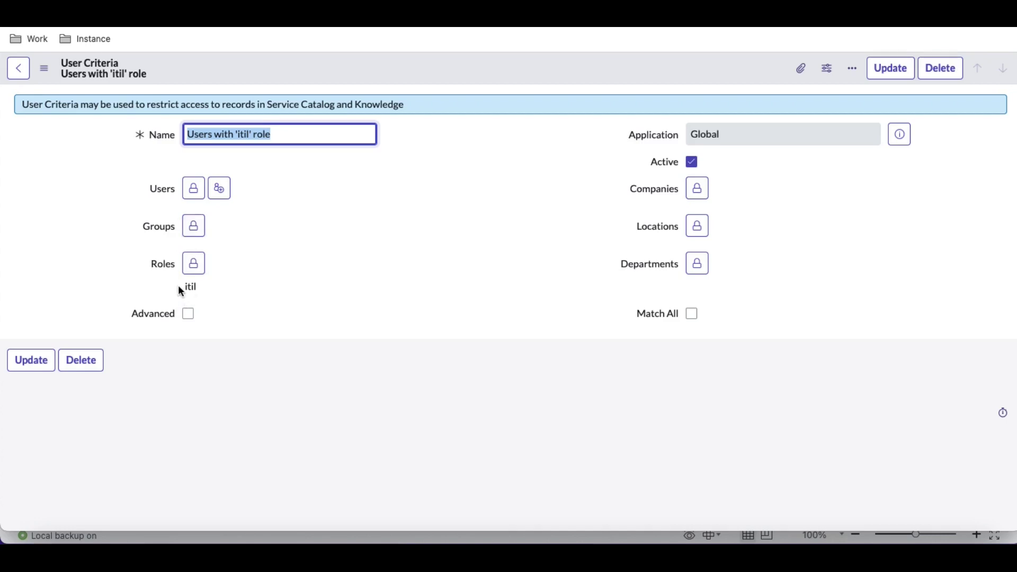
{"action": "left_click_drag", "start_coordinate": [180, 288], "coordinate": [201, 289]}
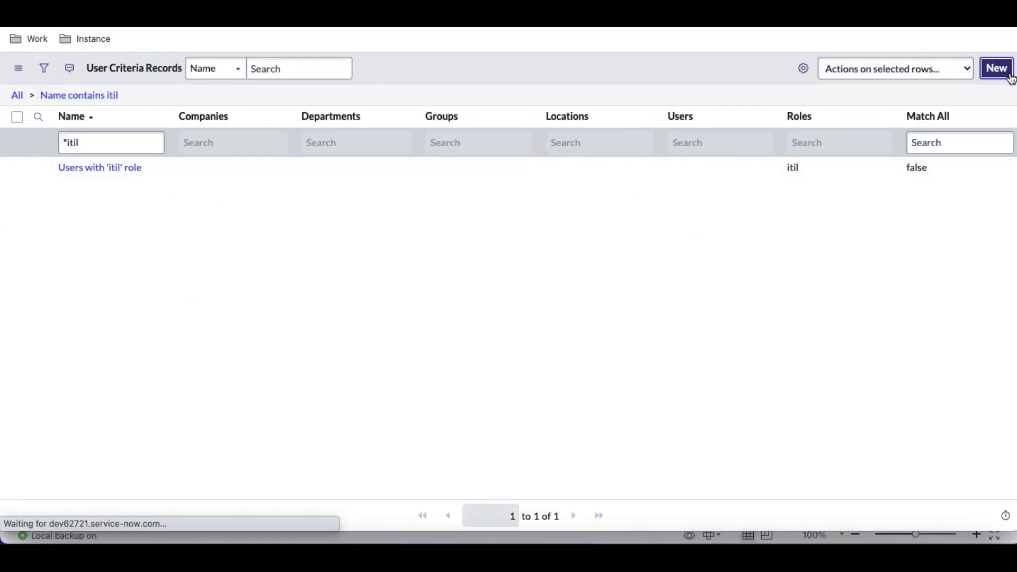
Start a new user criteria record from the User Criteria Records list and name it New ITIL Role
{"action": "left_click", "coordinate": [1010, 77]}
{"action": "type", "text": "New IT"}
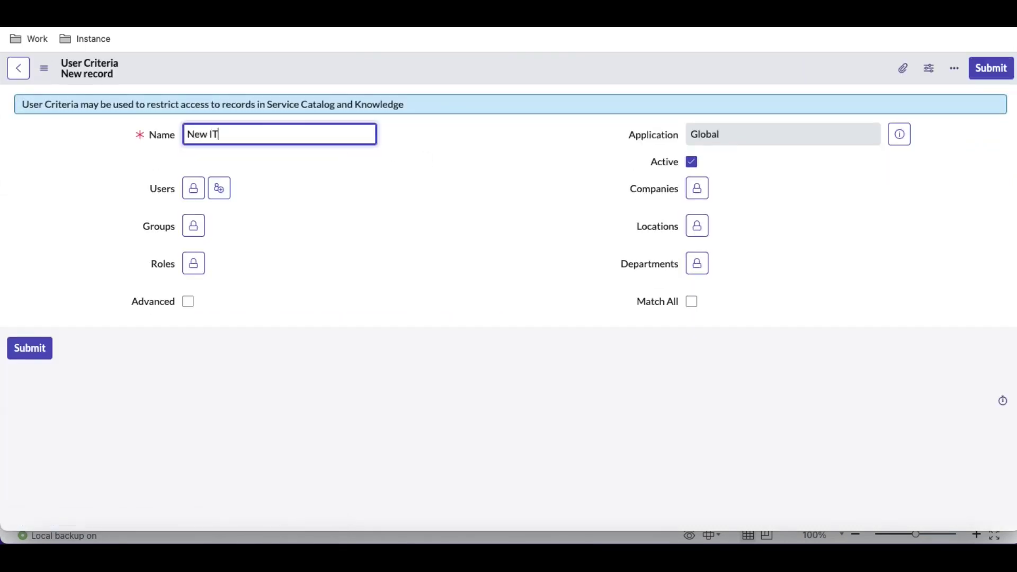
{"action": "type", "text": "IL Role"}
{"action": "left_click", "coordinate": [454, 213]}
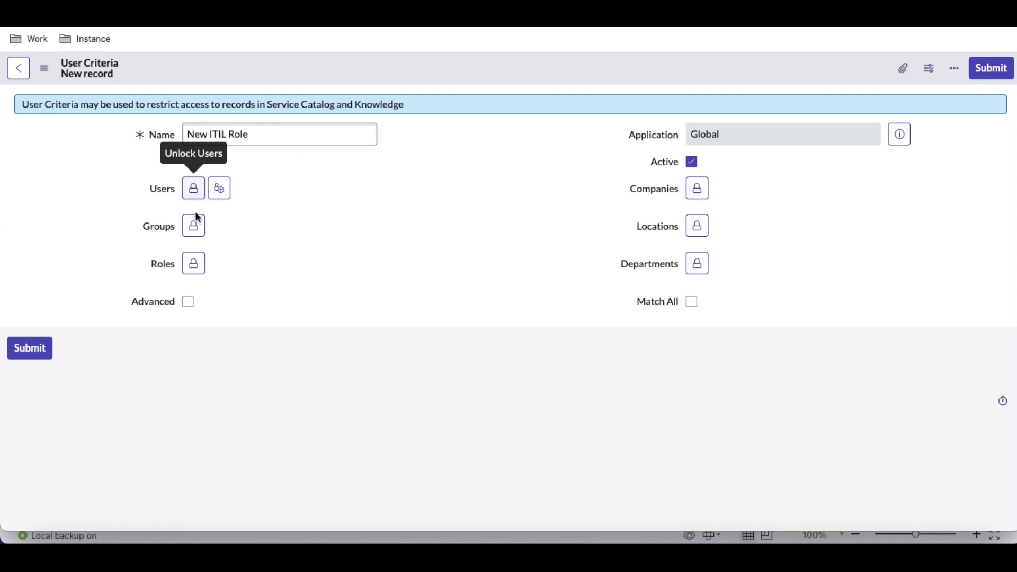
Add the itil role to the Roles of the new user criteria and save the record
{"action": "left_click", "coordinate": [194, 264]}
{"action": "left_click", "coordinate": [248, 388]}
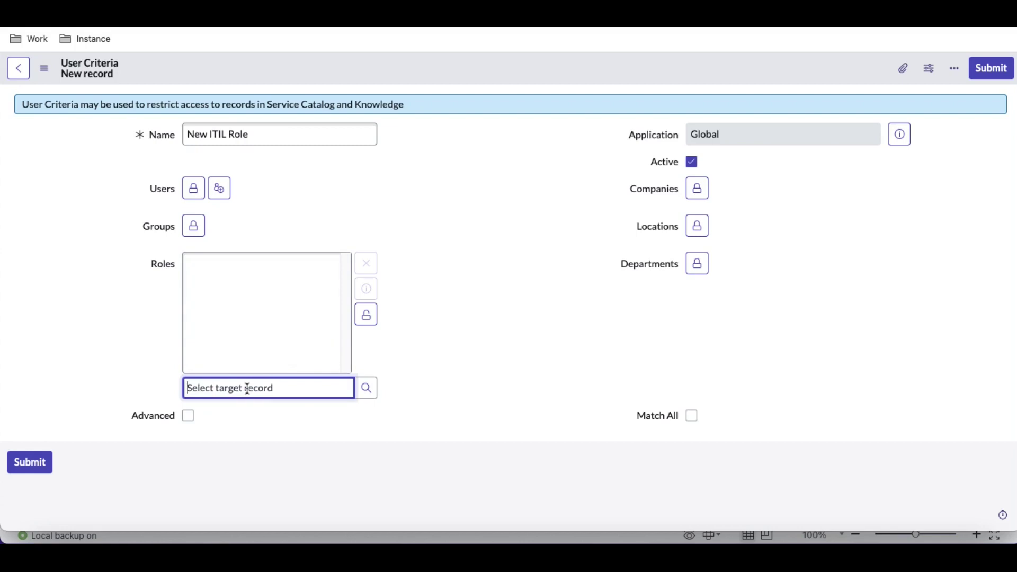
{"action": "type", "text": "itil"}
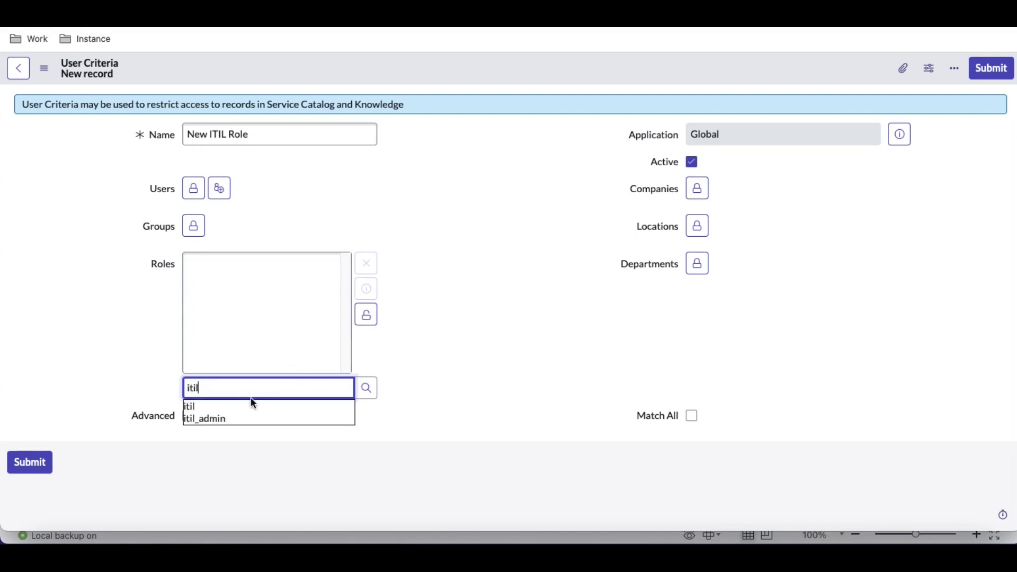
{"action": "left_click", "coordinate": [244, 406]}
{"action": "left_click", "coordinate": [366, 315]}
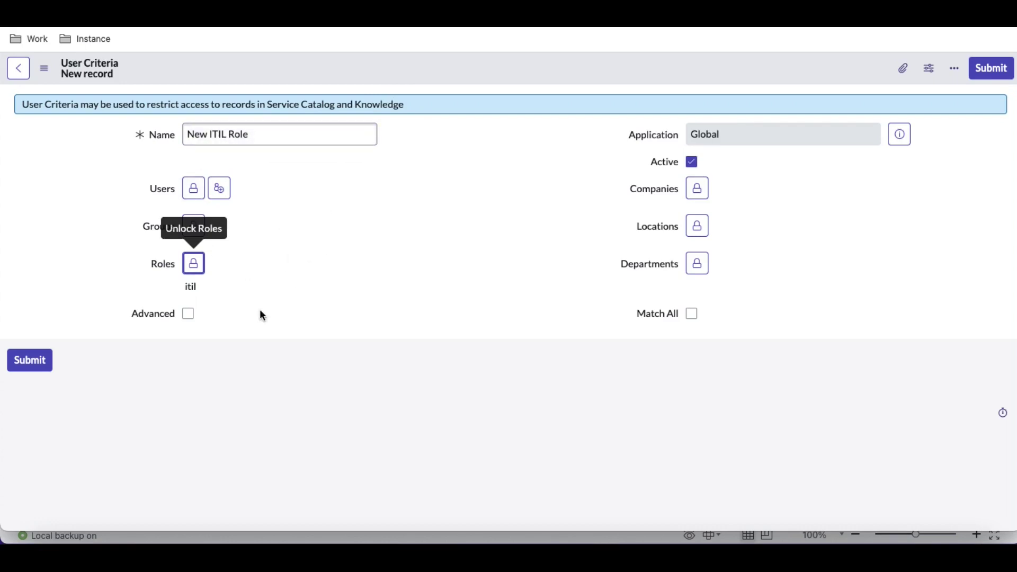
{"action": "right_click", "coordinate": [407, 64]}
{"action": "left_click", "coordinate": [416, 72]}
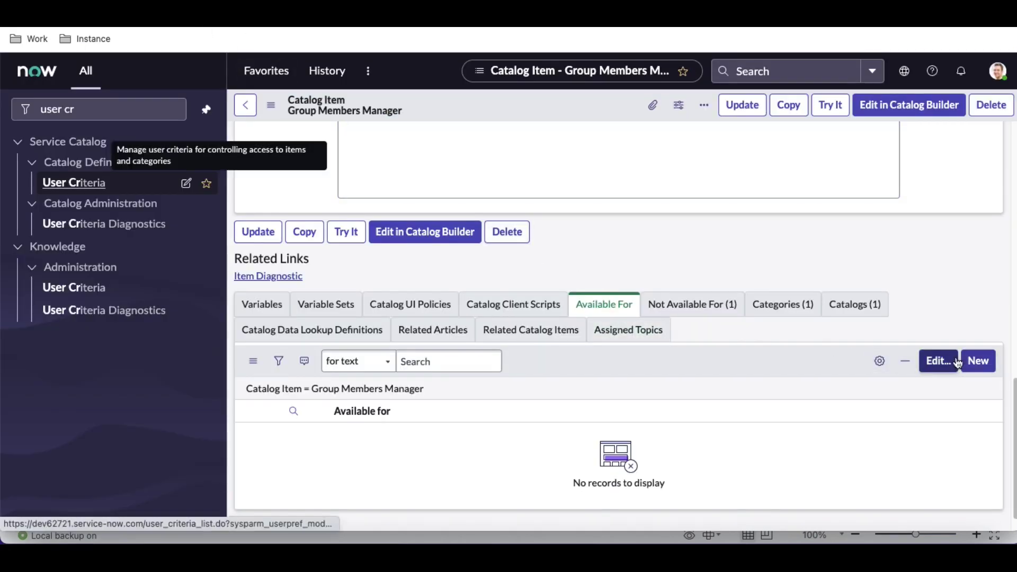
Add the New ITIL Role criteria to the Available For list of the Group Members Manager catalog item and save
{"action": "left_click", "coordinate": [937, 366]}
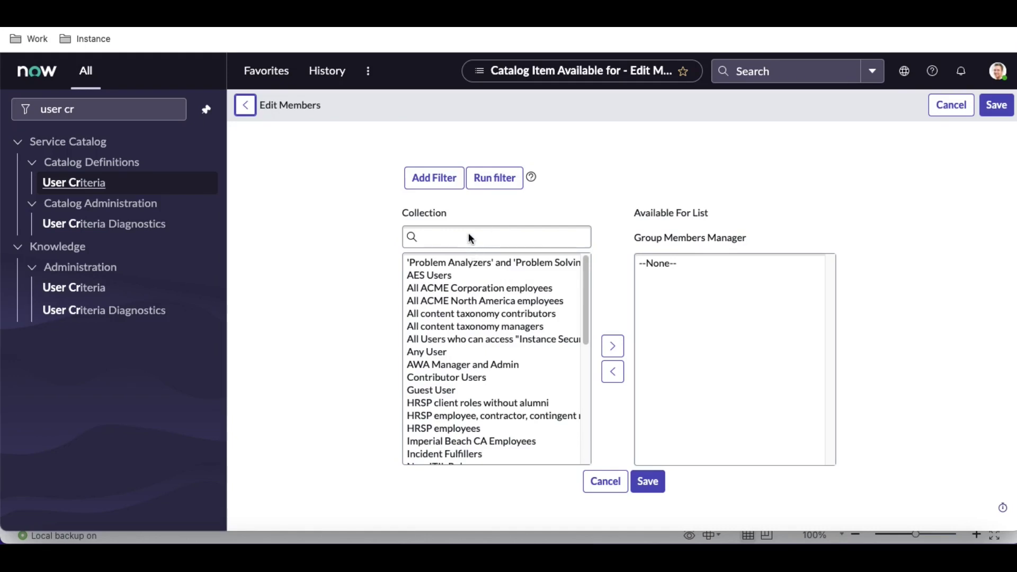
{"action": "left_click", "coordinate": [469, 271]}
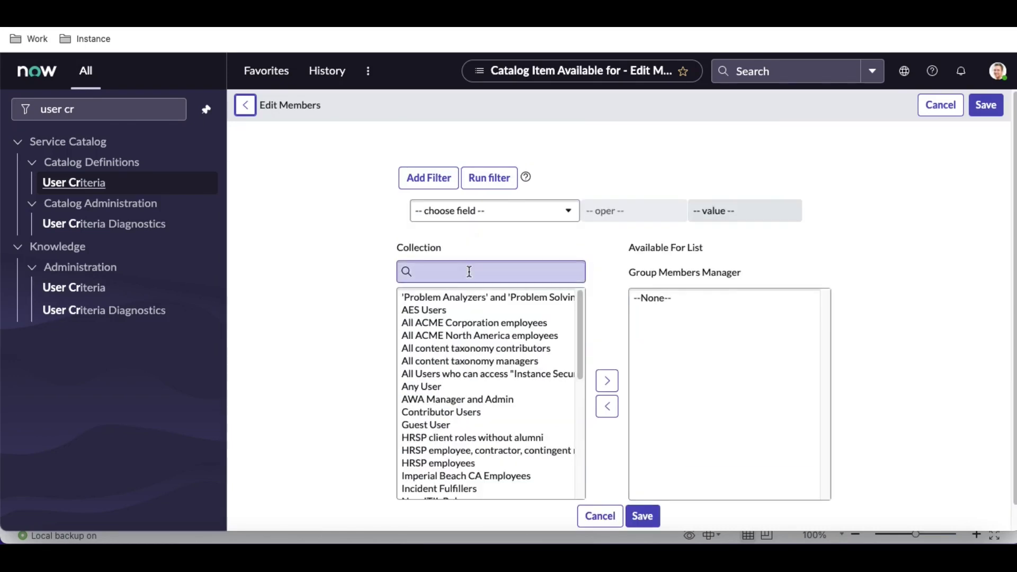
{"action": "type", "text": "New ITIL Role"}
{"action": "left_click", "coordinate": [461, 296]}
{"action": "left_click", "coordinate": [612, 390]}
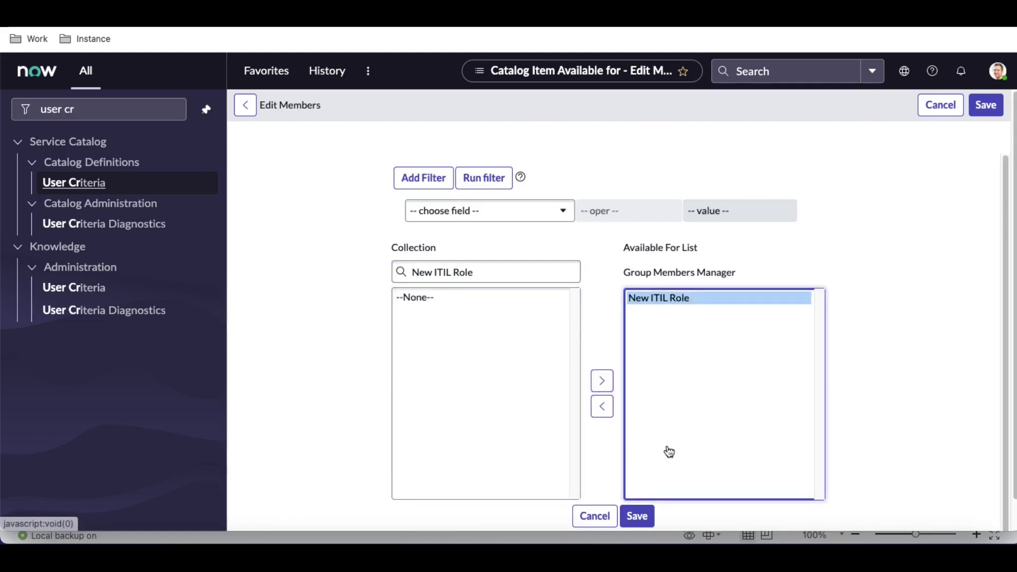
{"action": "left_click", "coordinate": [639, 512]}
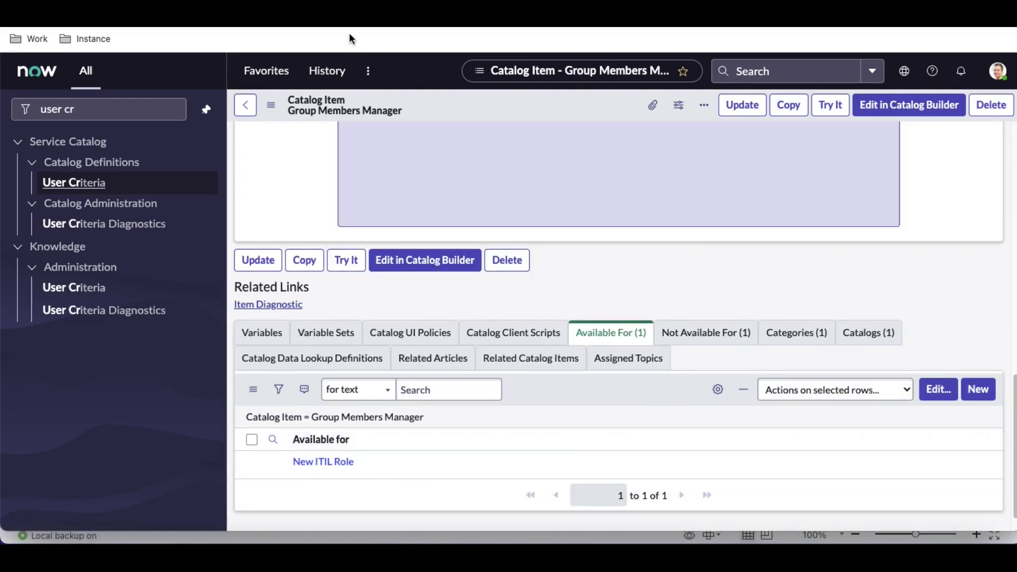
Switch to the WPS Office spreadsheet and shade the Visibility row cells A8:B8 blue on the Catalog Item sheet
{"action": "left_click", "coordinate": [352, 37]}
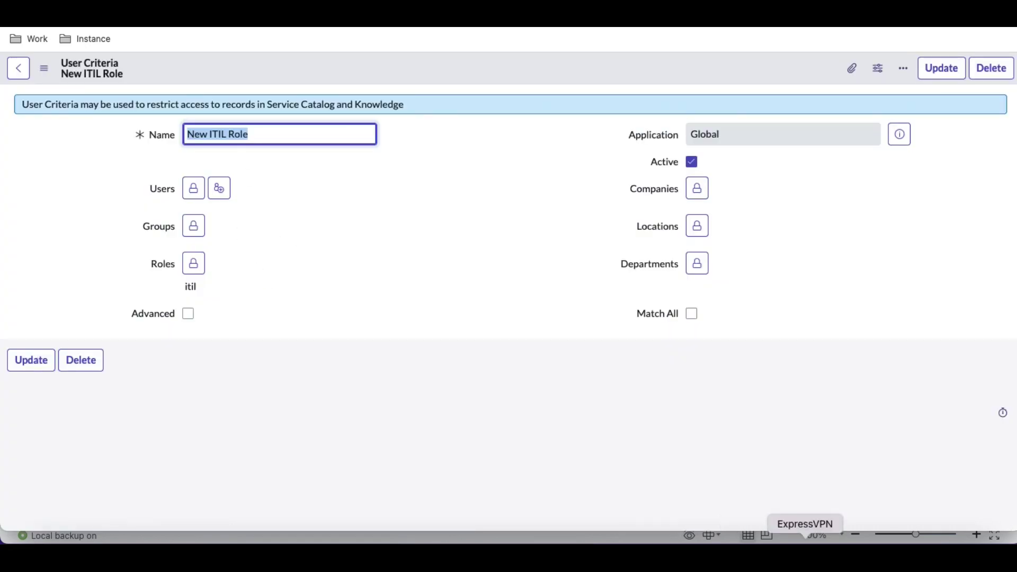
{"action": "left_click", "coordinate": [892, 554]}
{"action": "left_click_drag", "start_coordinate": [82, 210], "coordinate": [164, 210]}
{"action": "left_click", "coordinate": [254, 59]}
{"action": "left_click", "coordinate": [223, 261]}
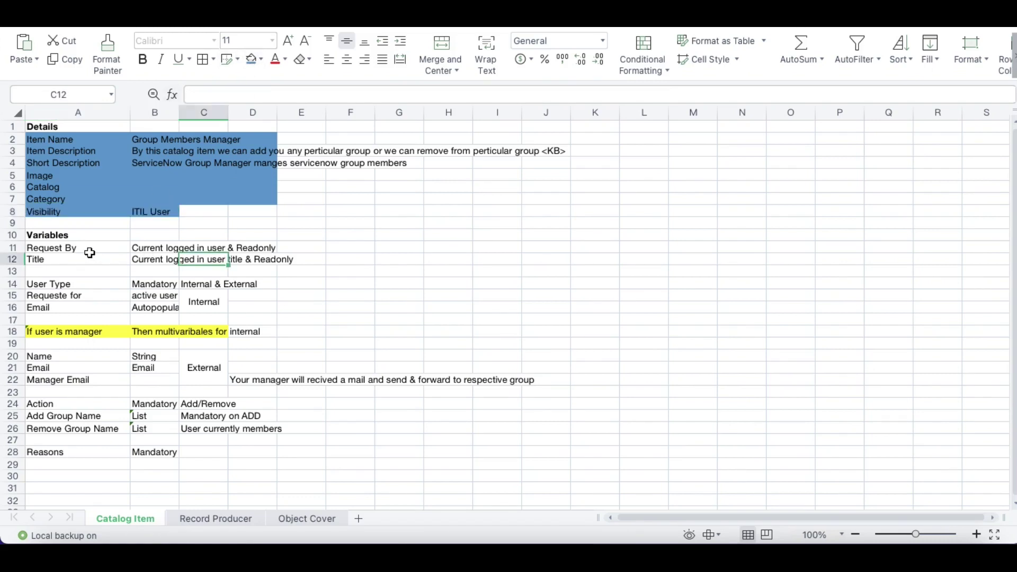